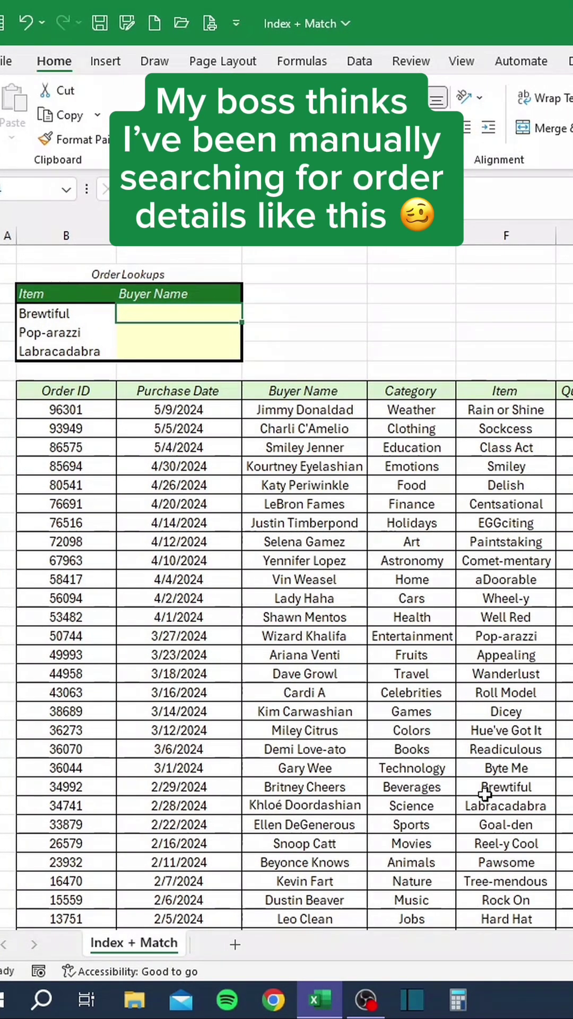
Copy the Brewtiful buyer's name into C4, then undo the paste
click(355, 787)
key(ctrl+c)
click(200, 316)
key(ctrl+v)
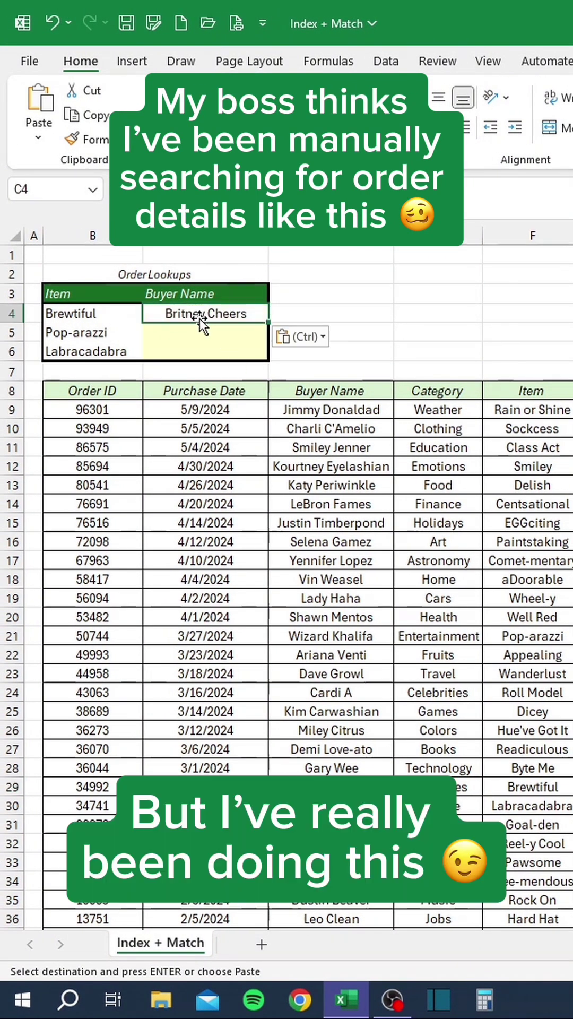
key(ctrl+z)
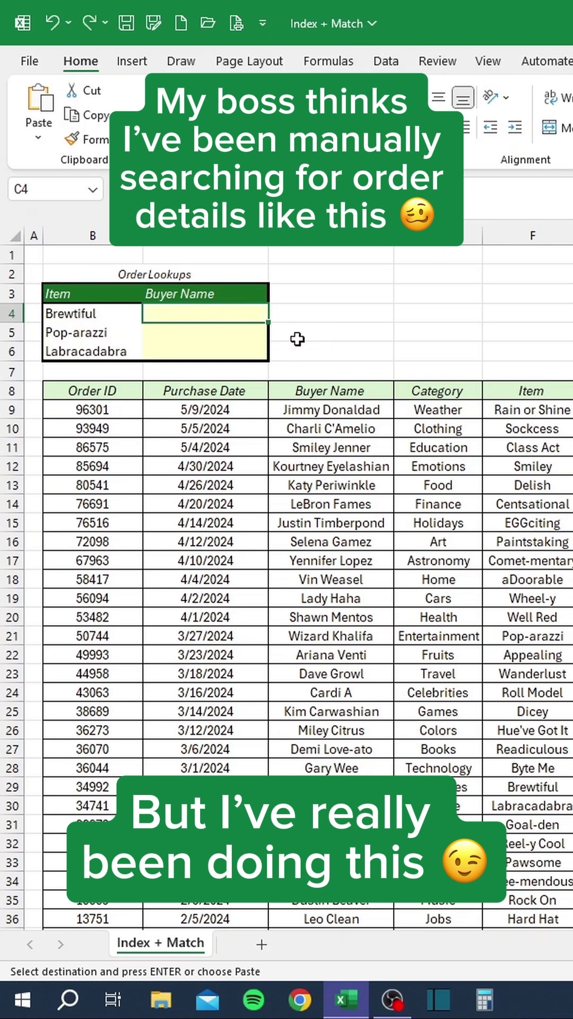
Start C4's formula as =INDEX($B$9:$I$42,MATCH( with the order table locked
text(=index)
key(Tab)
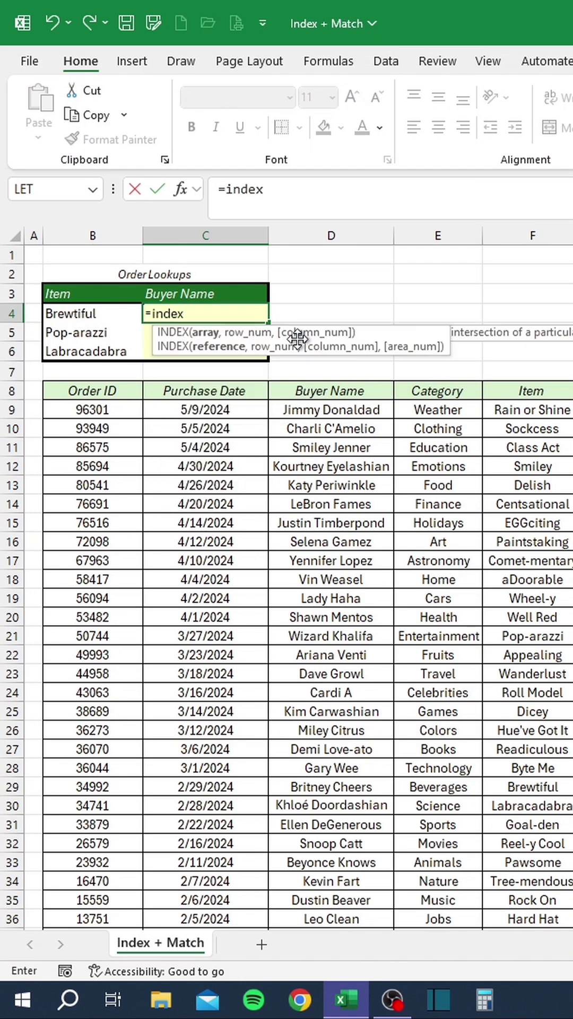
drag(121, 413, 572, 897)
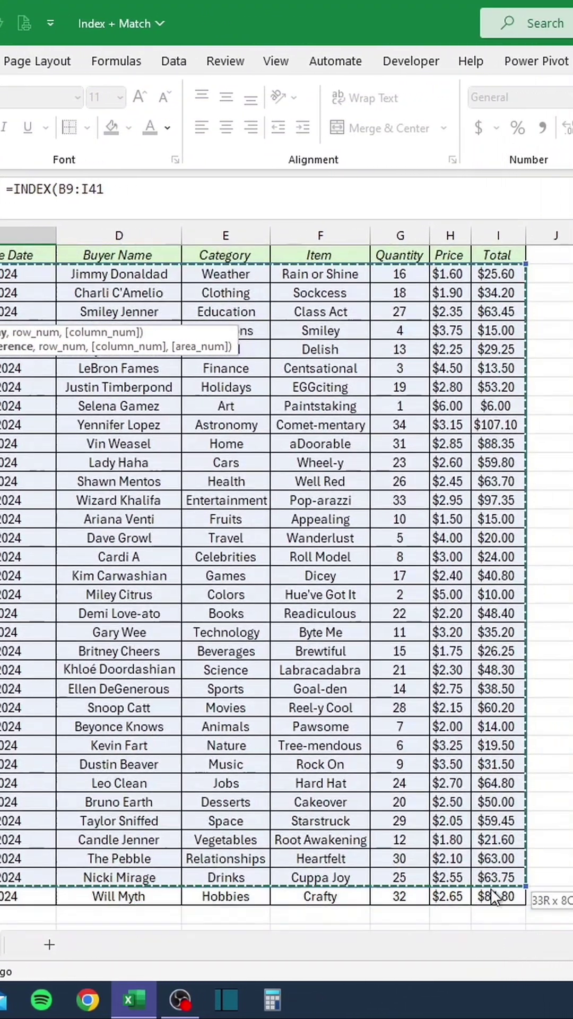
drag(493, 896, 491, 895)
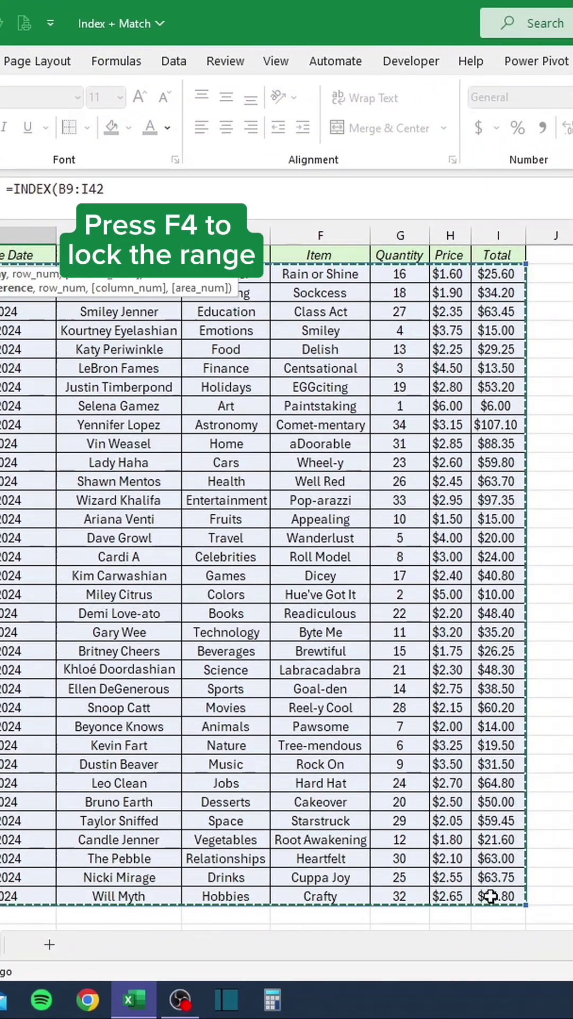
key(F4)
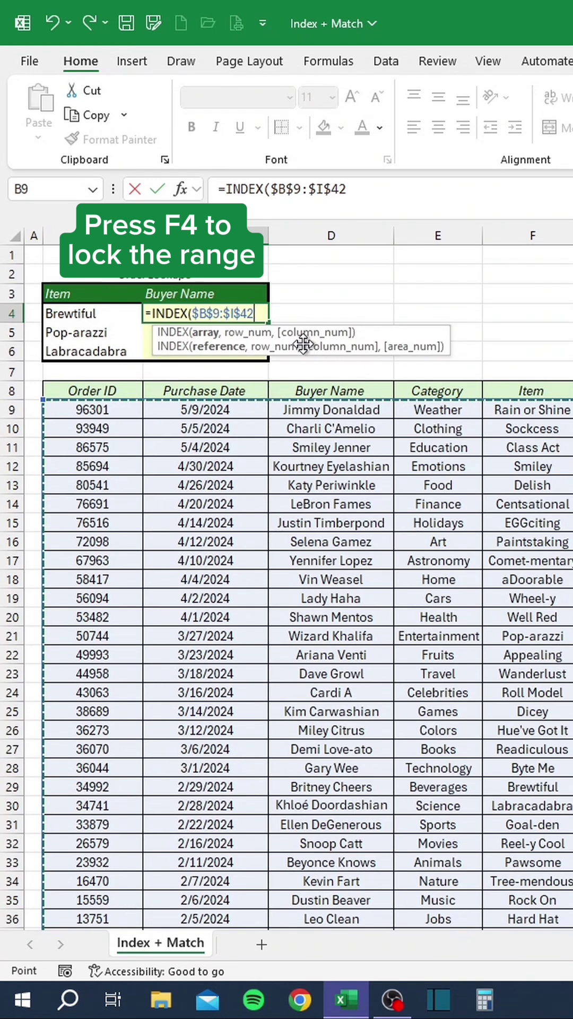
text(,)
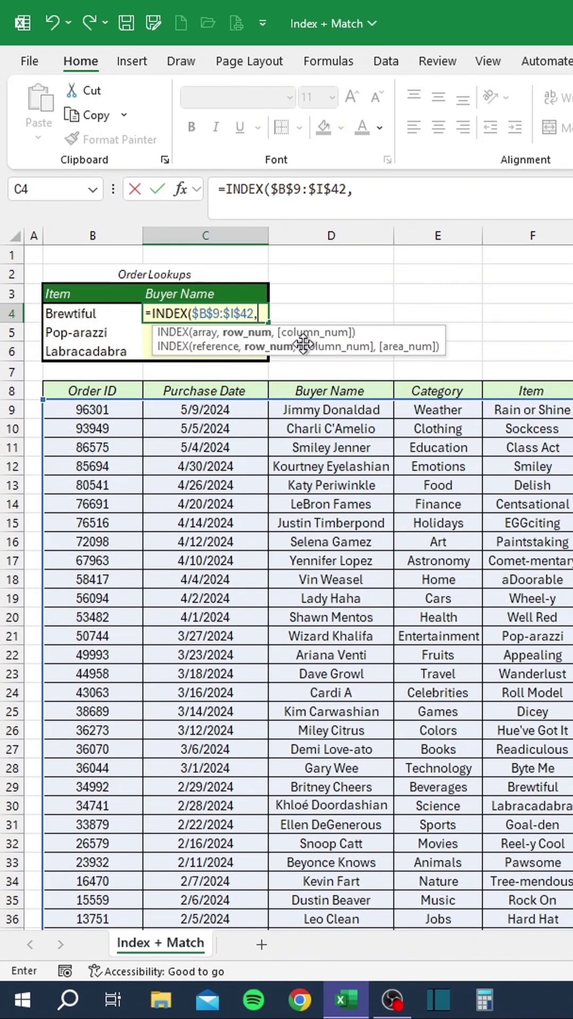
text(match)
key(Tab)
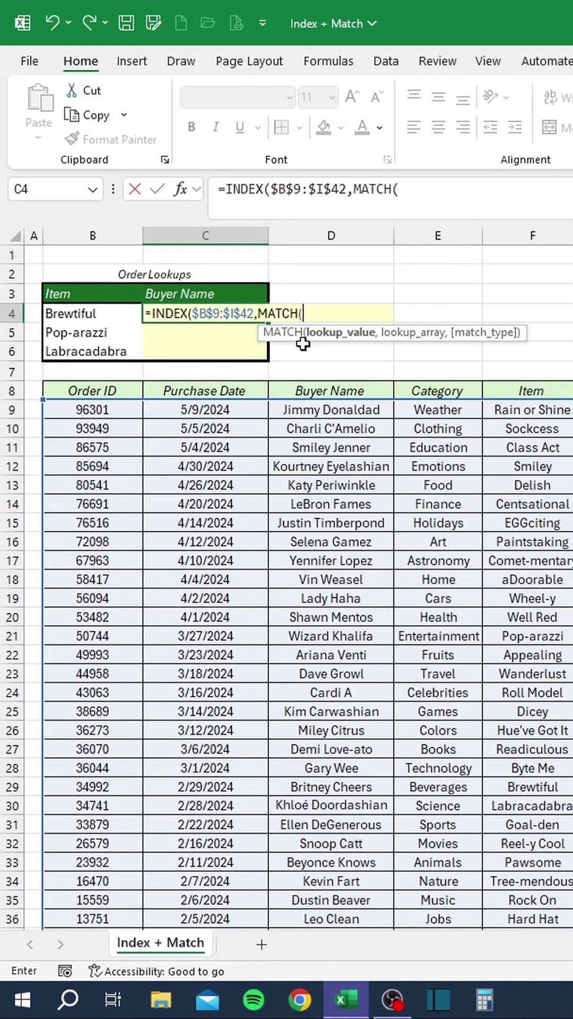
Complete the MATCH on B4 against the locked Item column with ,0),3) and fill it down
click(116, 312)
text(,)
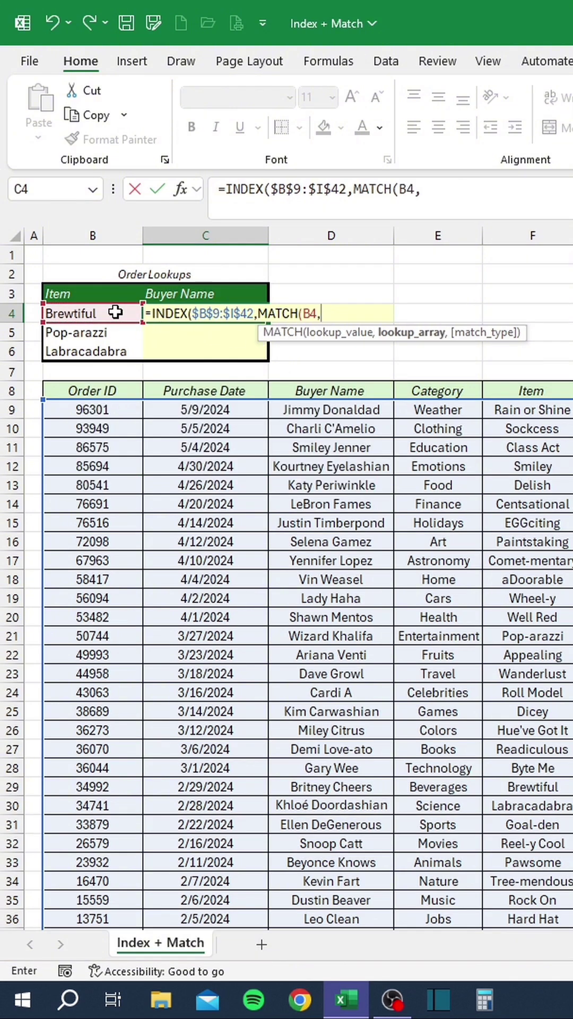
click(509, 409)
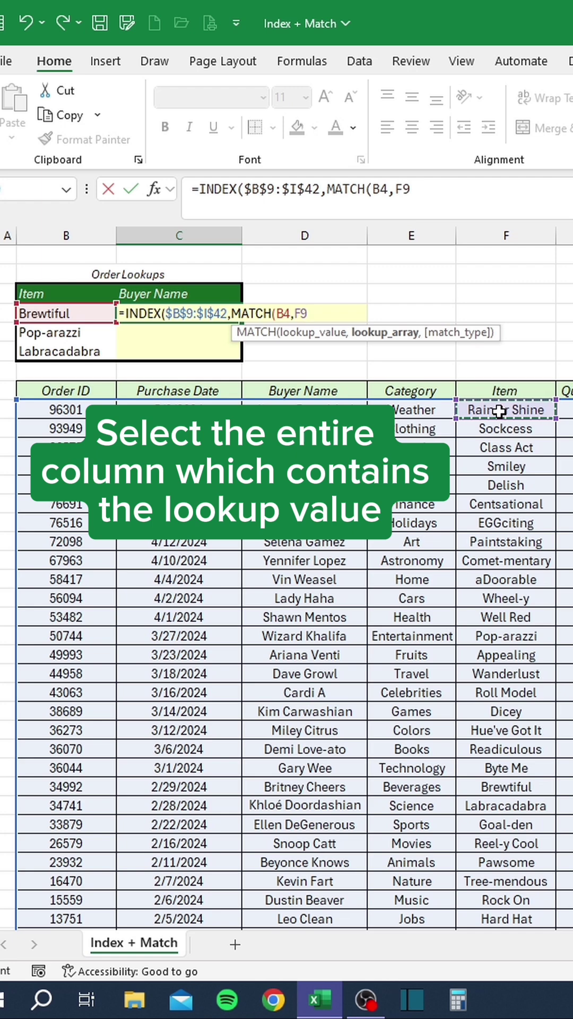
key(ctrl+shift+Down)
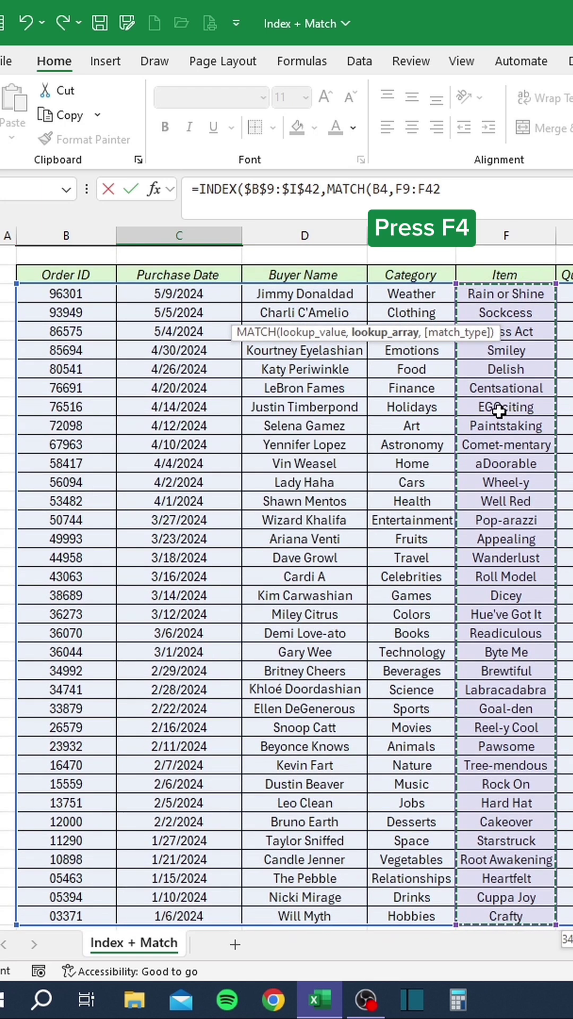
key(F4)
text(,)
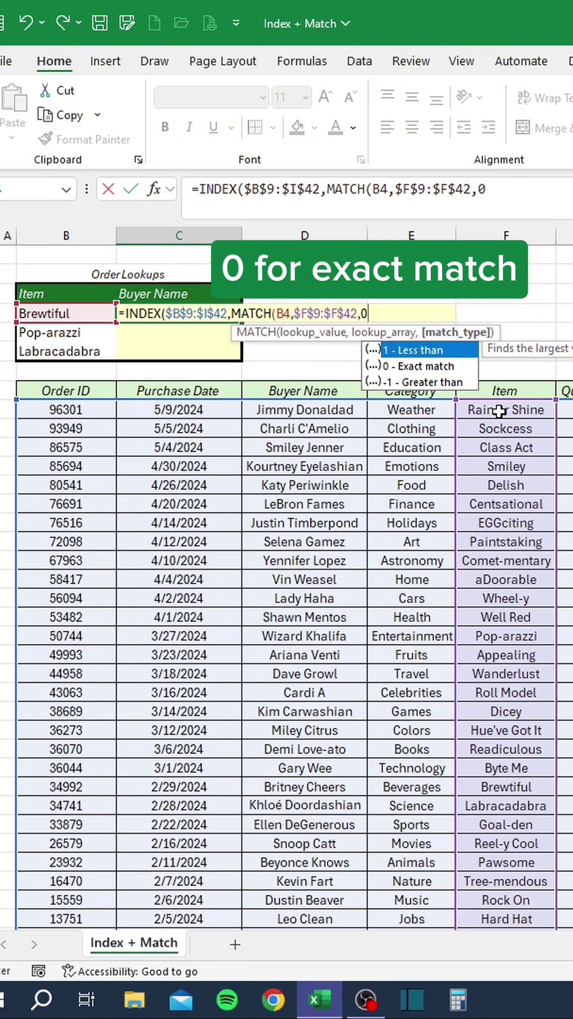
text(0),)
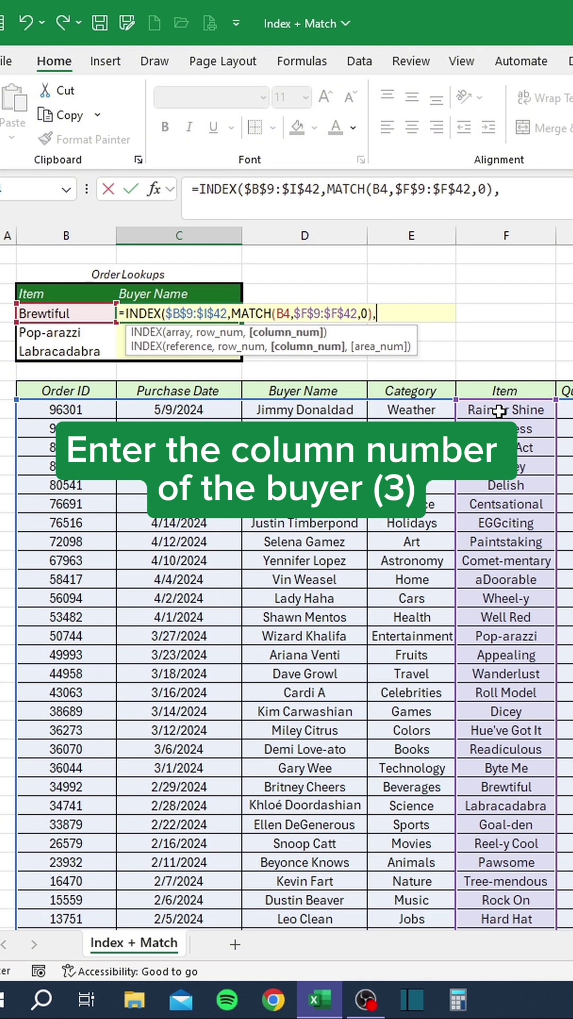
text(3))
key(Return)
click(230, 315)
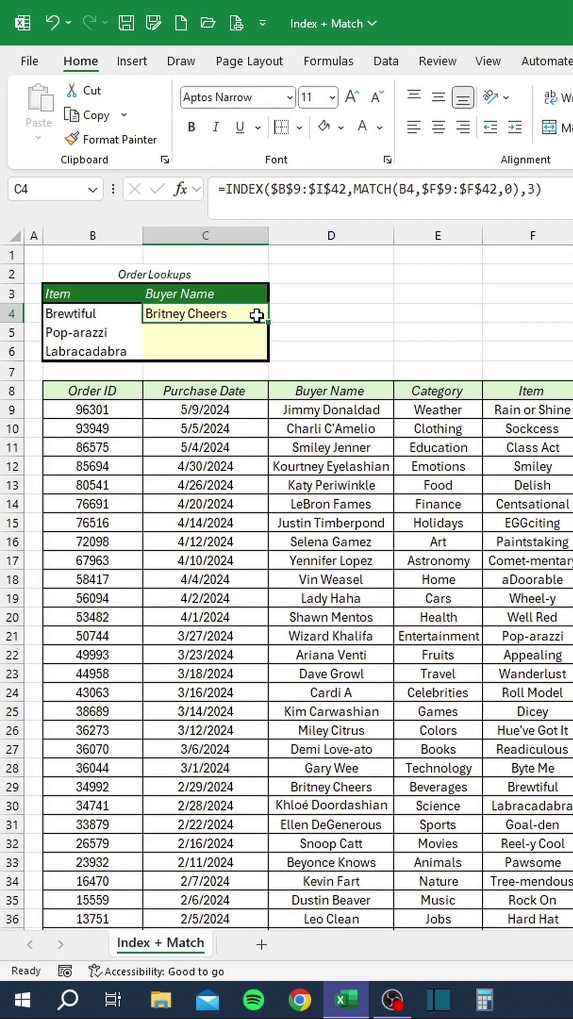
double_click(268, 322)
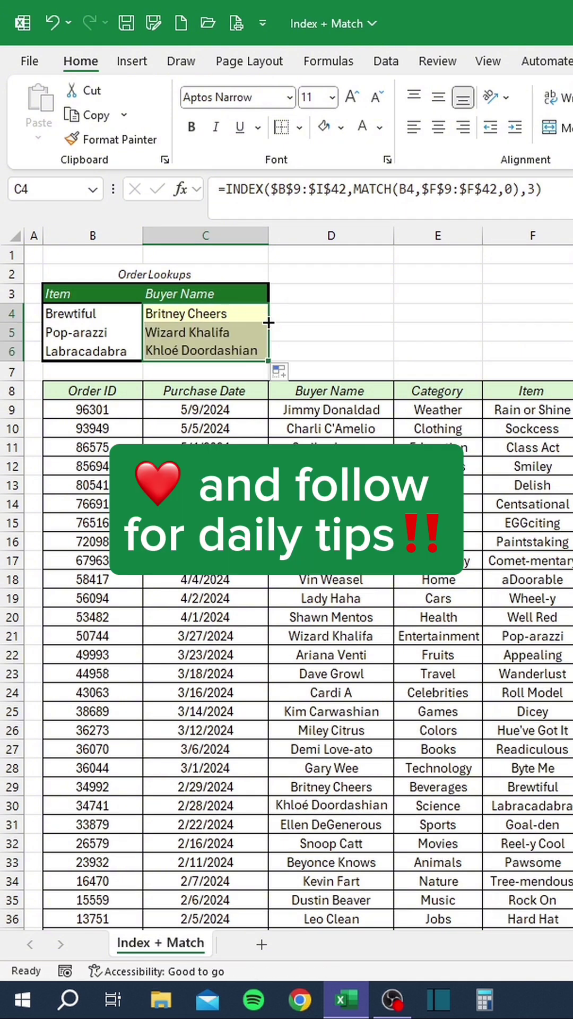
click(284, 330)
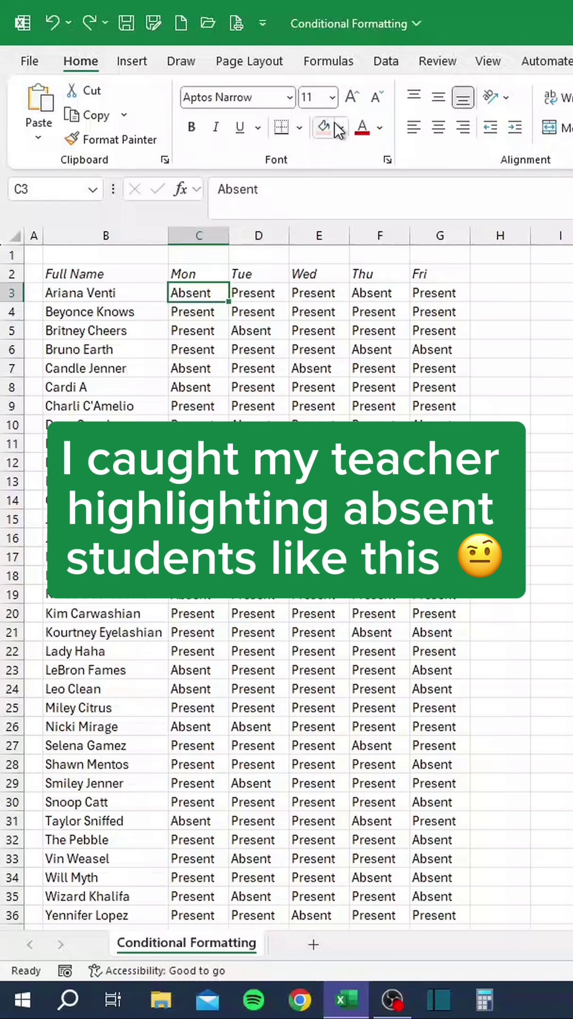
Apply the light red fill to C3, C7 and C8 one cell at a time
click(324, 127)
click(216, 368)
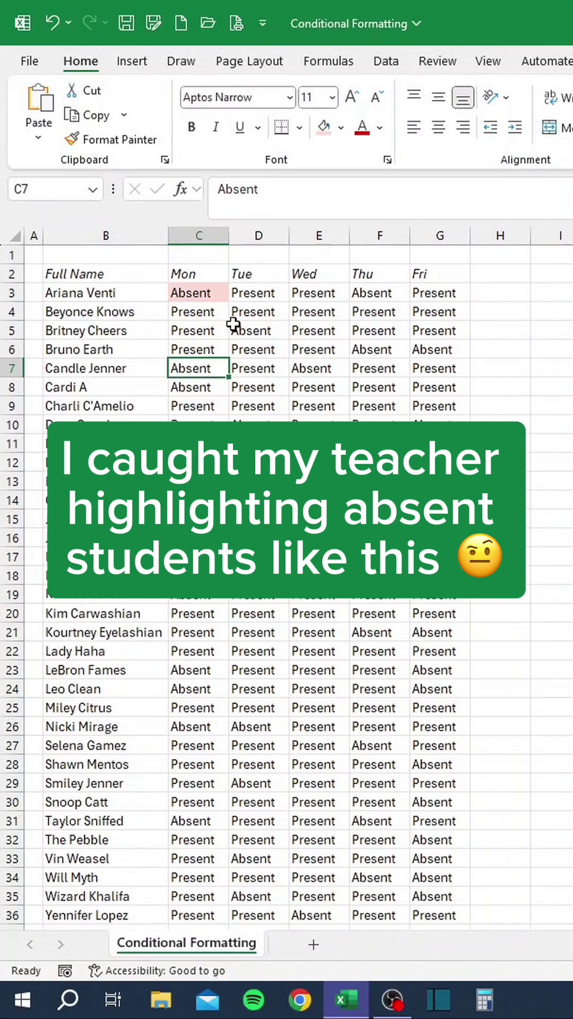
click(324, 127)
click(218, 395)
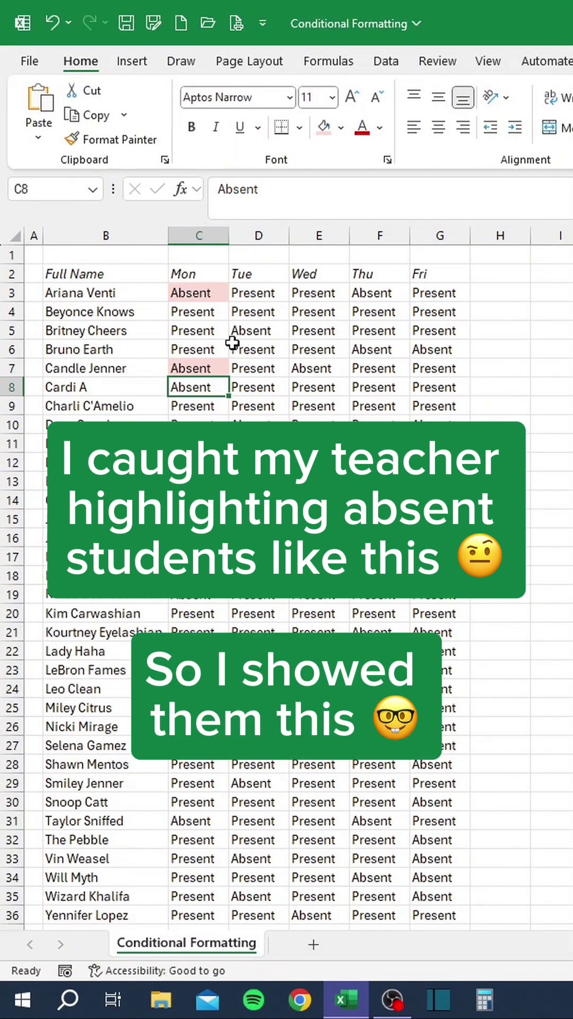
click(323, 130)
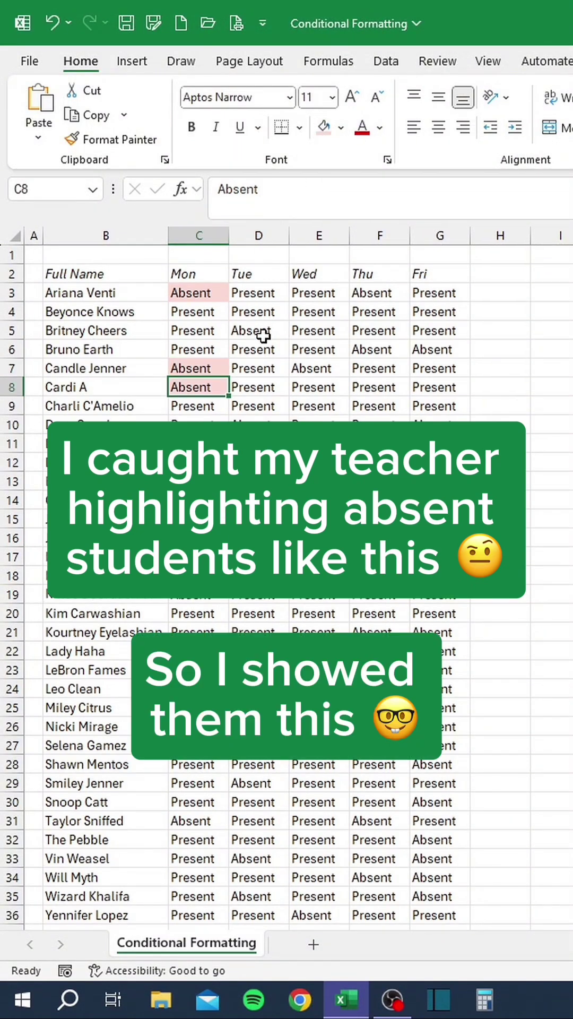
Undo the manual fills and select the C3:G36 attendance grid for a new formatting rule
key(ctrl+z)
key(ctrl+z)
key(ctrl+z)
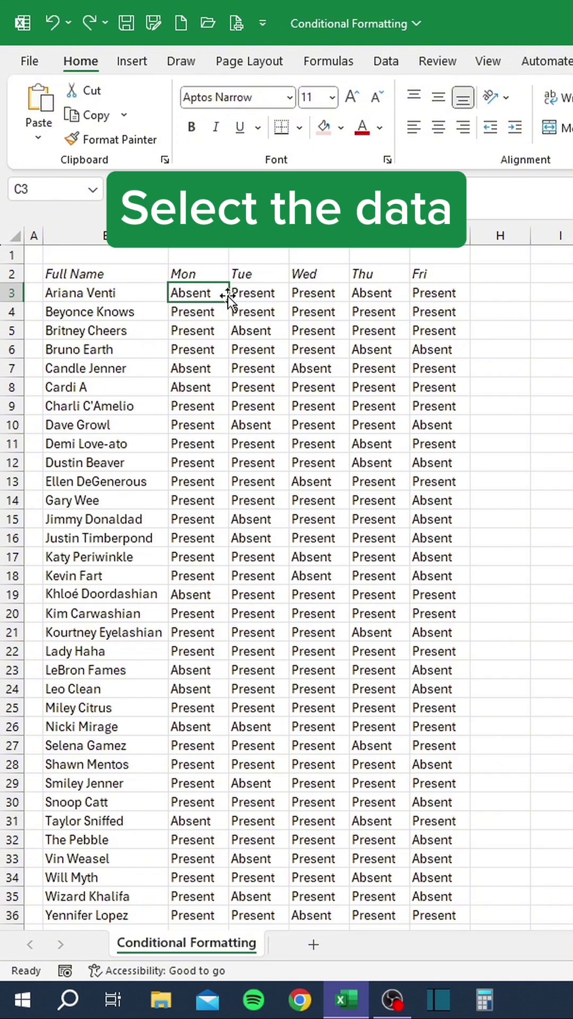
drag(215, 292, 446, 910)
key(alt)
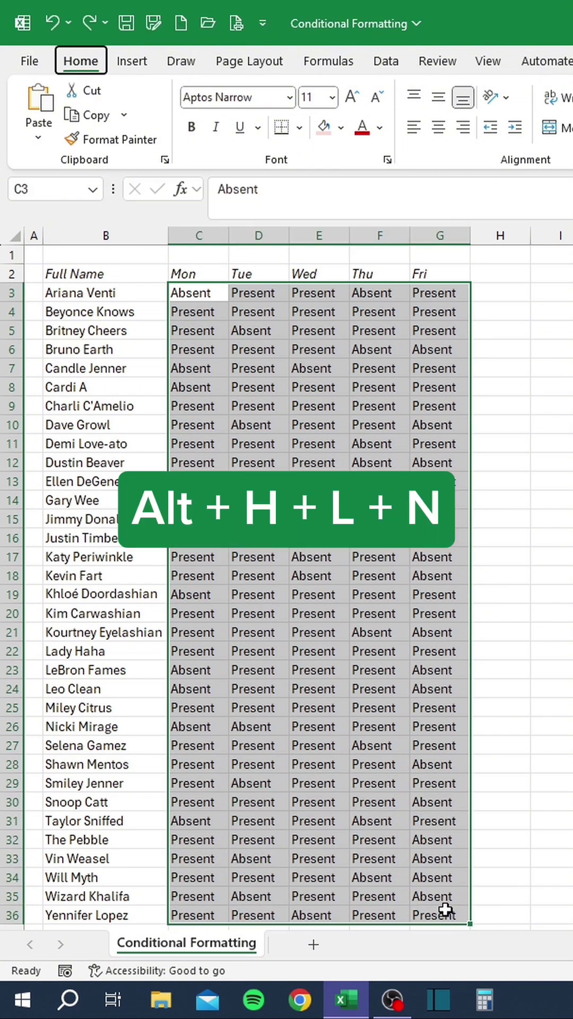
key(h)
key(l)
key(n)
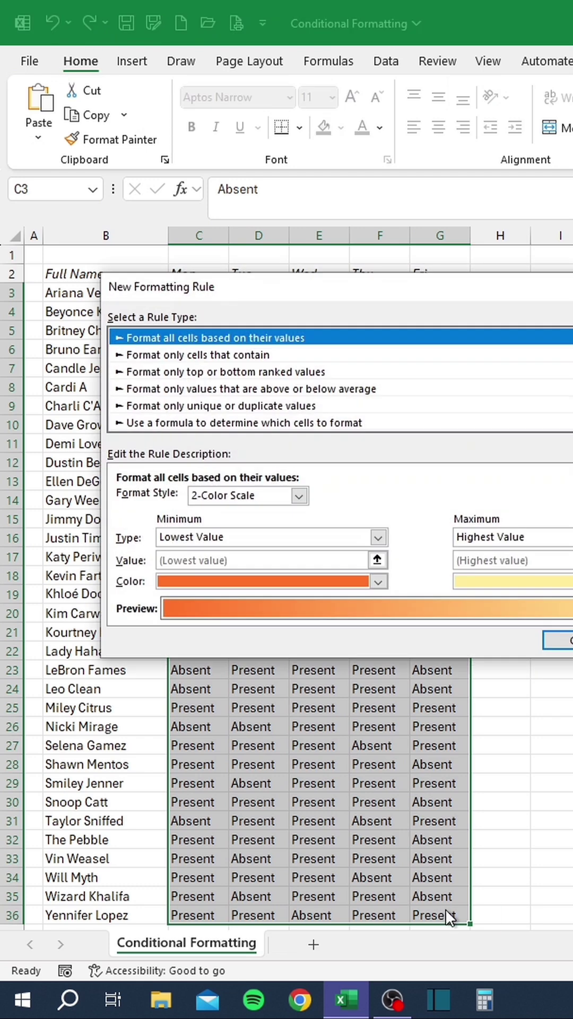
Create a rule formatting cells equal to 'Absent' with a light pink fill
click(230, 355)
click(297, 498)
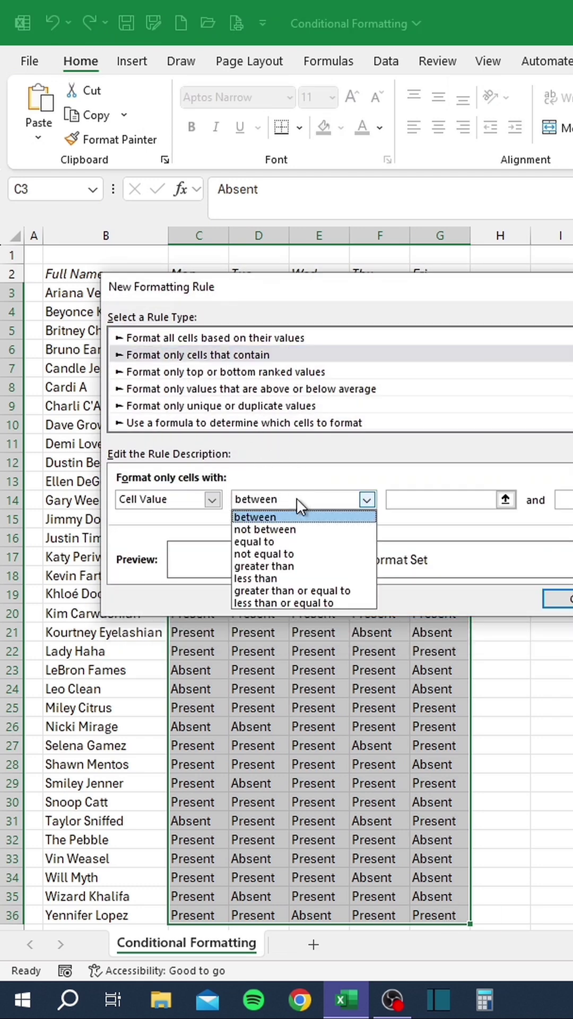
click(293, 546)
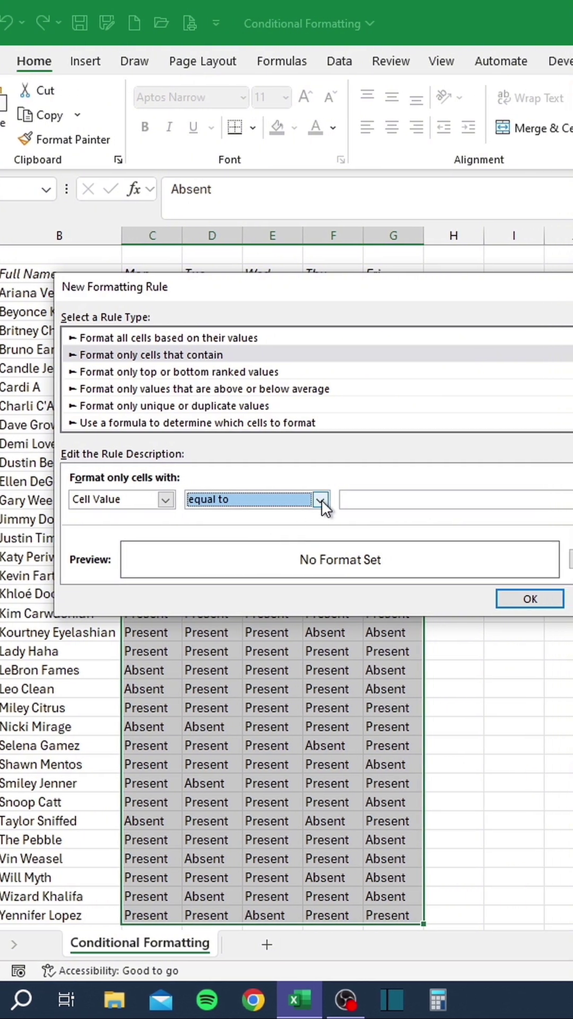
click(397, 498)
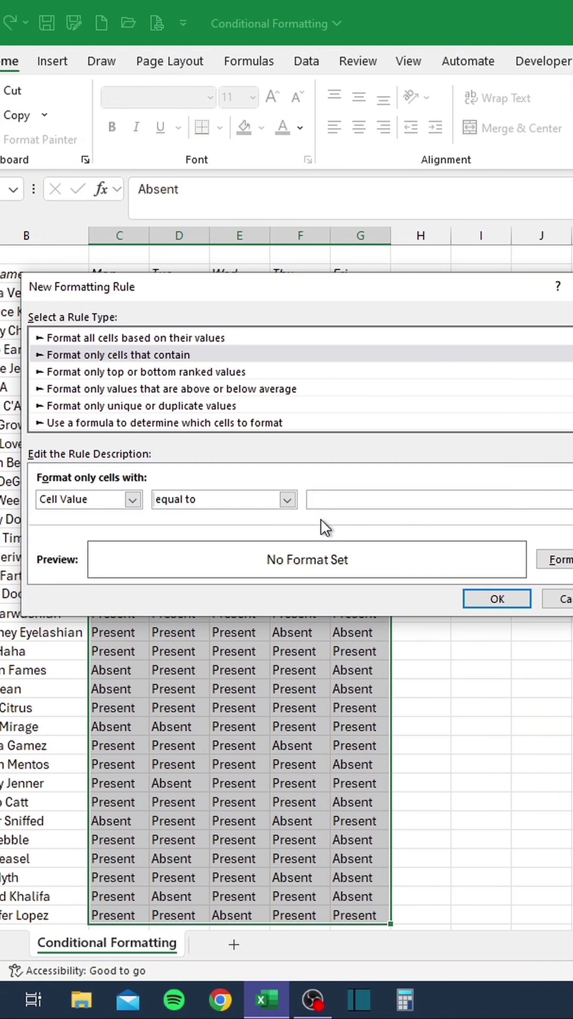
text(Absent)
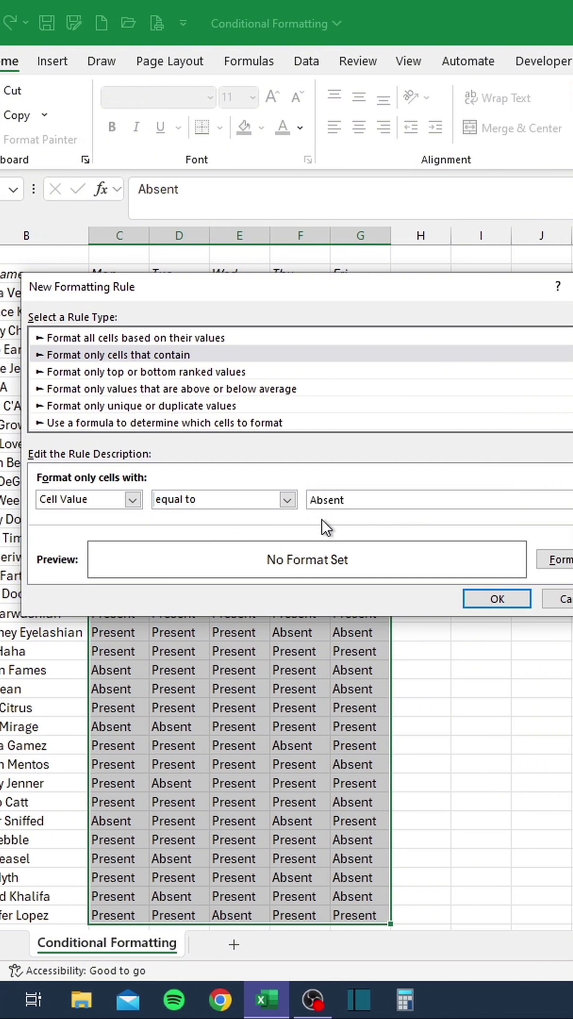
click(552, 563)
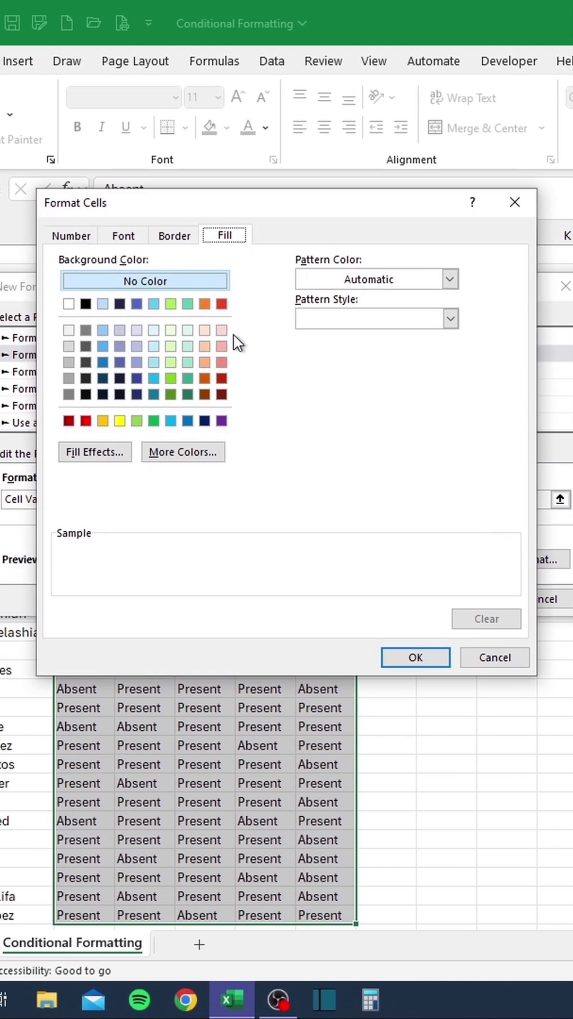
click(176, 330)
click(399, 654)
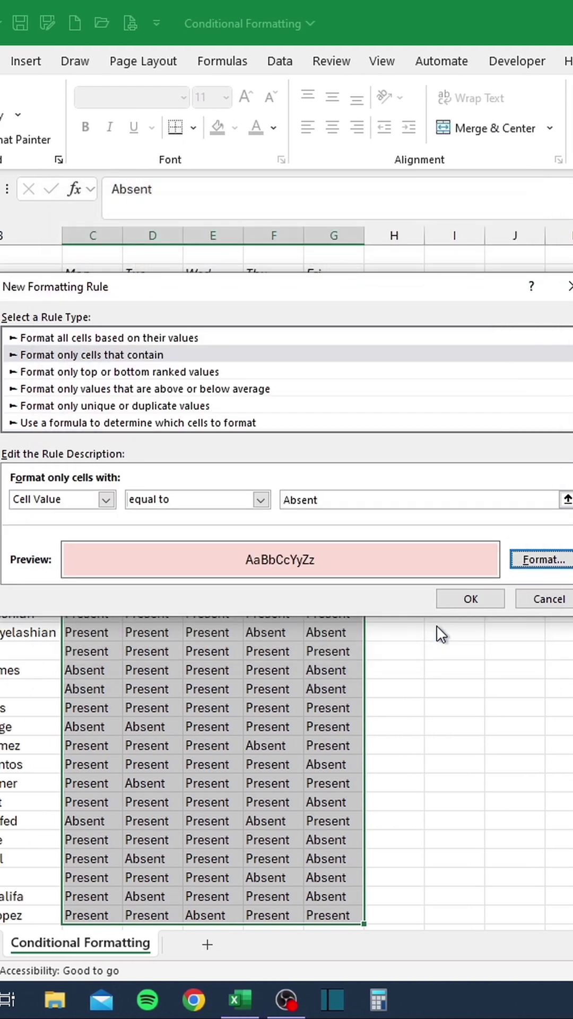
click(463, 602)
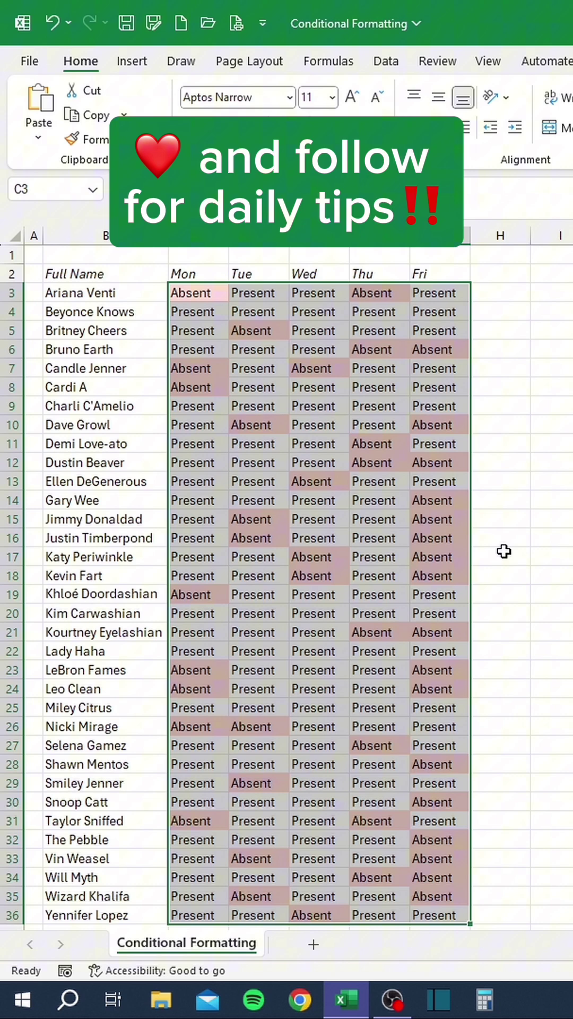
Enter =E8+E13+E23+E25+E31+E33 in H3 to total the Cost-cozy sales
click(397, 553)
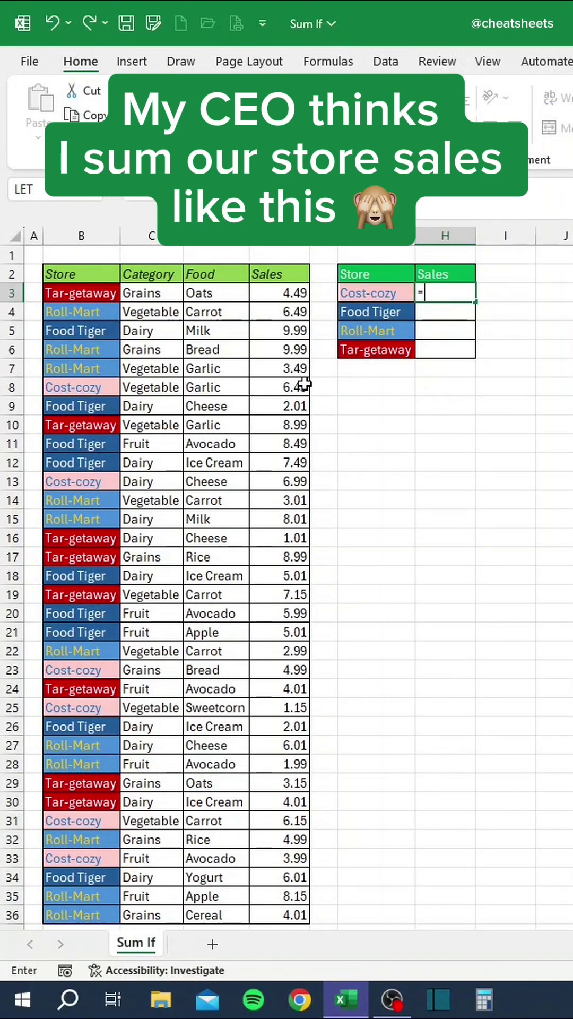
click(298, 388)
text(+)
click(288, 480)
text(+)
click(291, 669)
text(+)
click(288, 707)
text(+)
click(291, 820)
text(+)
click(281, 856)
key(Return)
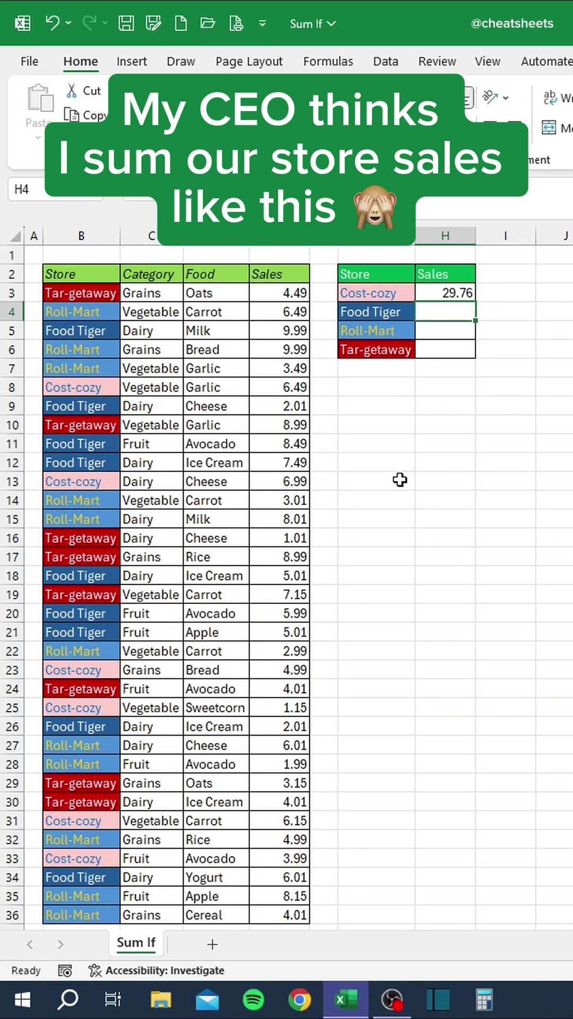
Undo the manual total and start =SUMIF($B$3:$B$36,G3, in H3
key(ctrl+z)
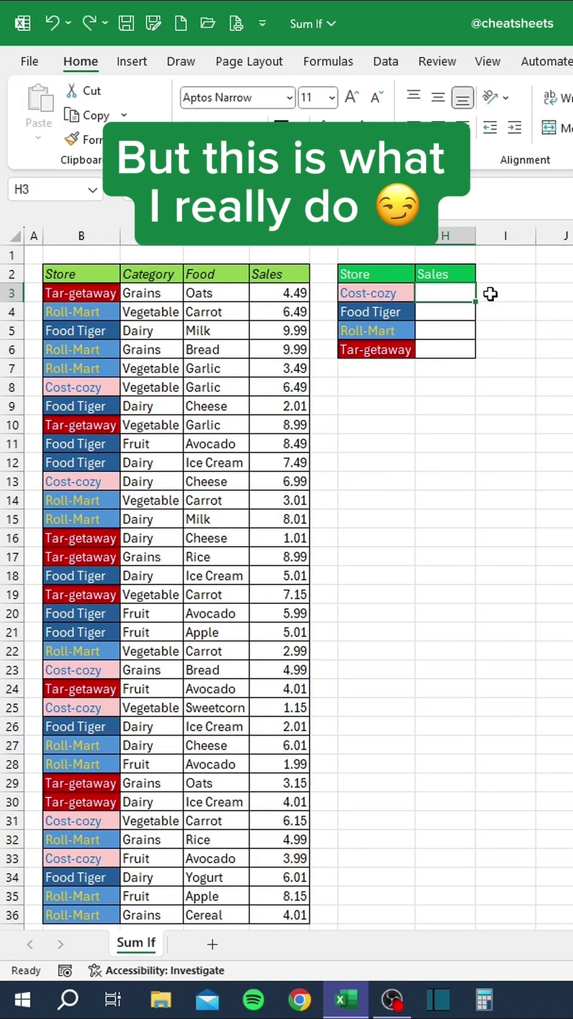
text(=SU)
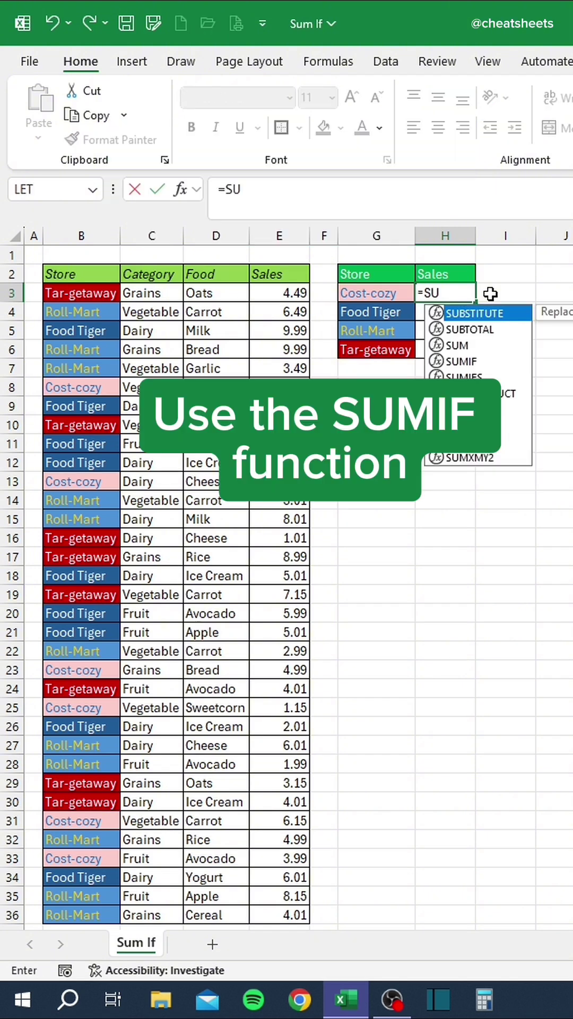
text(MIF()
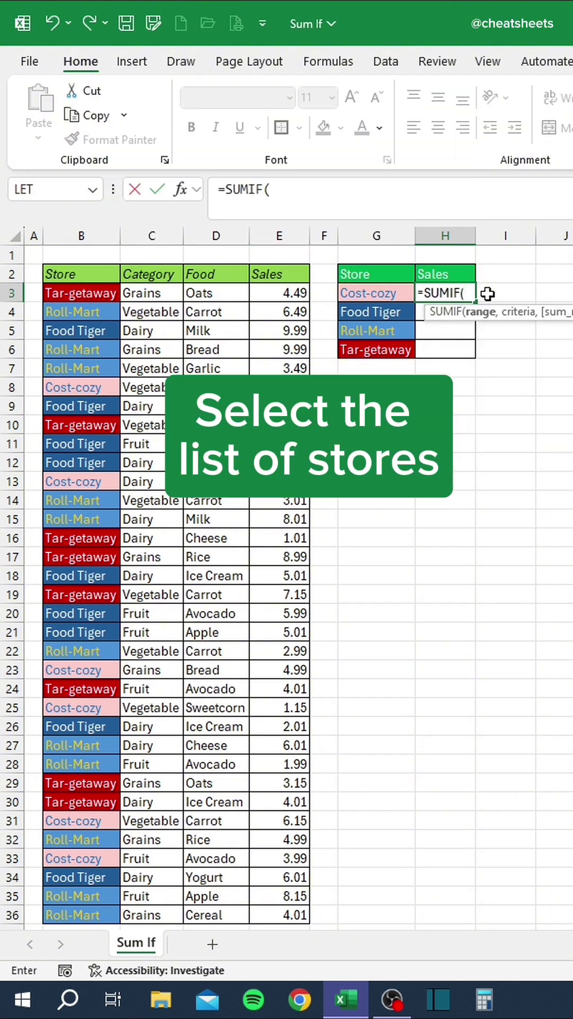
click(97, 294)
drag(97, 293, 105, 923)
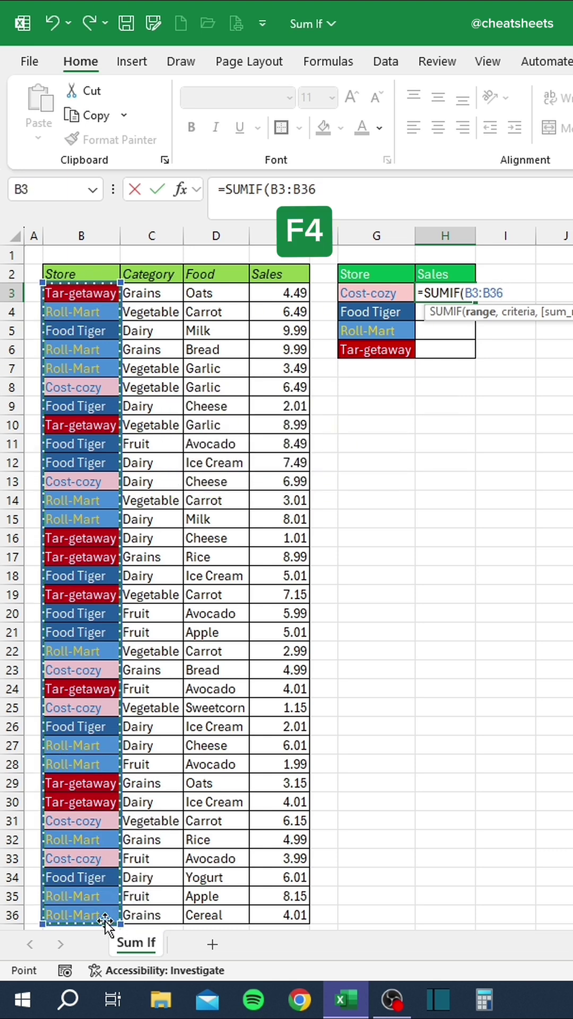
key(F4)
text(,)
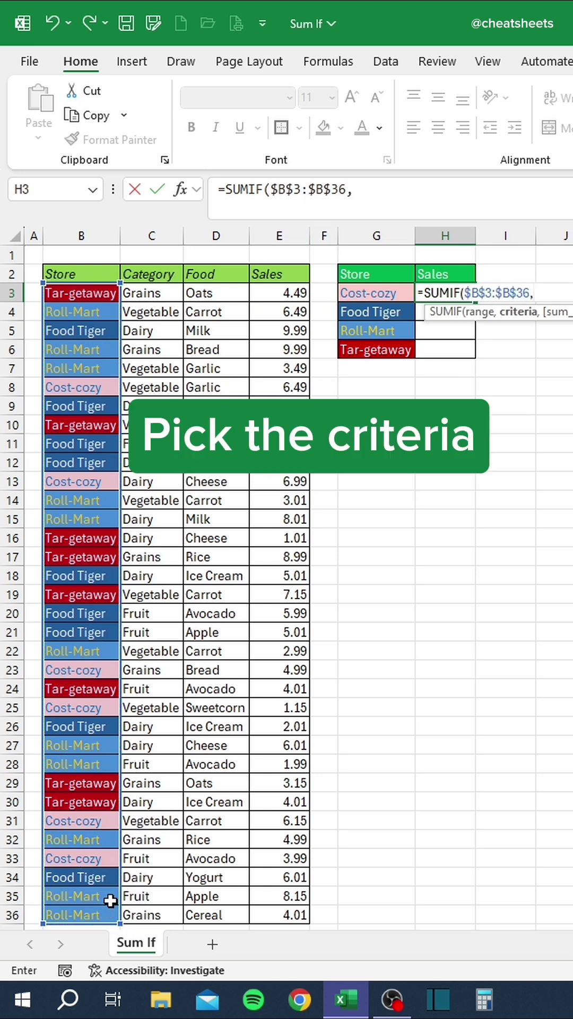
click(351, 293)
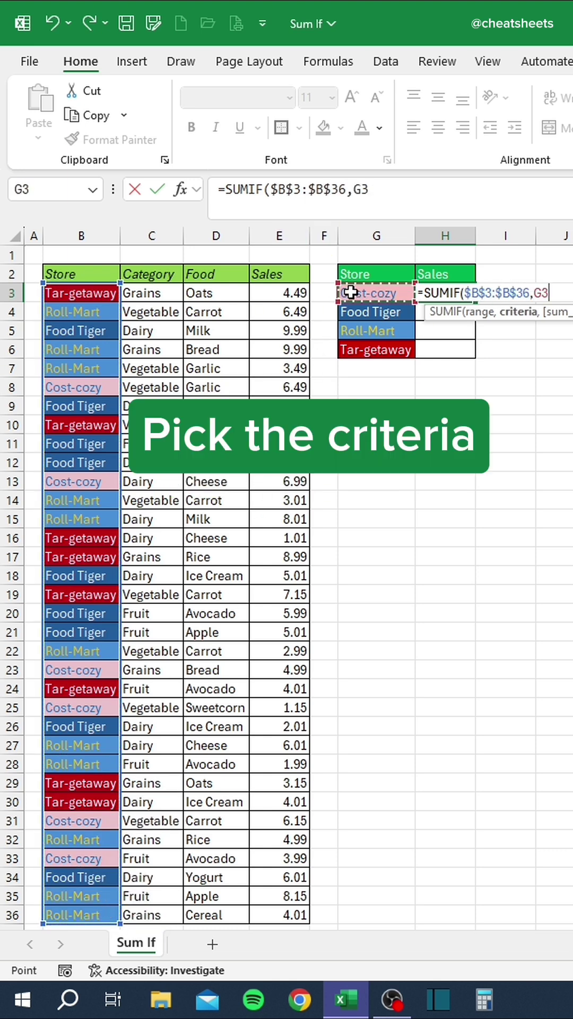
text(,)
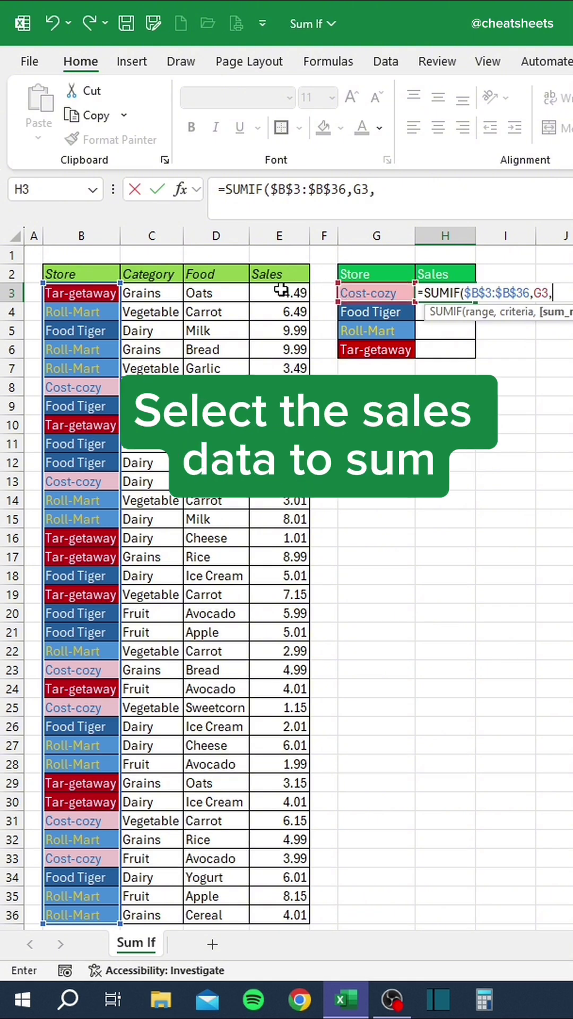
Finish with sum range $E$3:$E$36 and copy the formula down to H6
drag(279, 290, 280, 912)
key(F4)
click(474, 191)
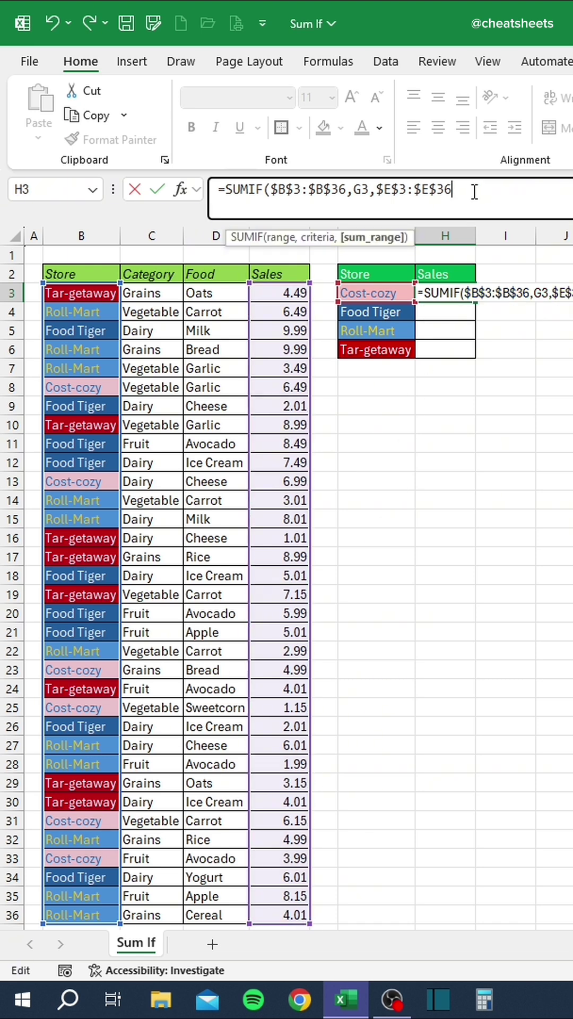
text())
key(Return)
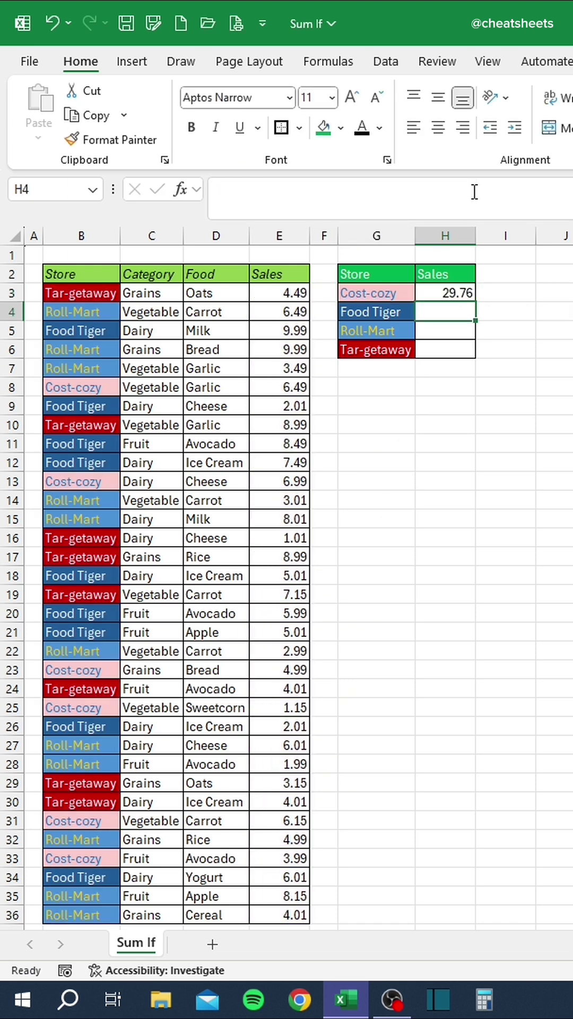
click(465, 291)
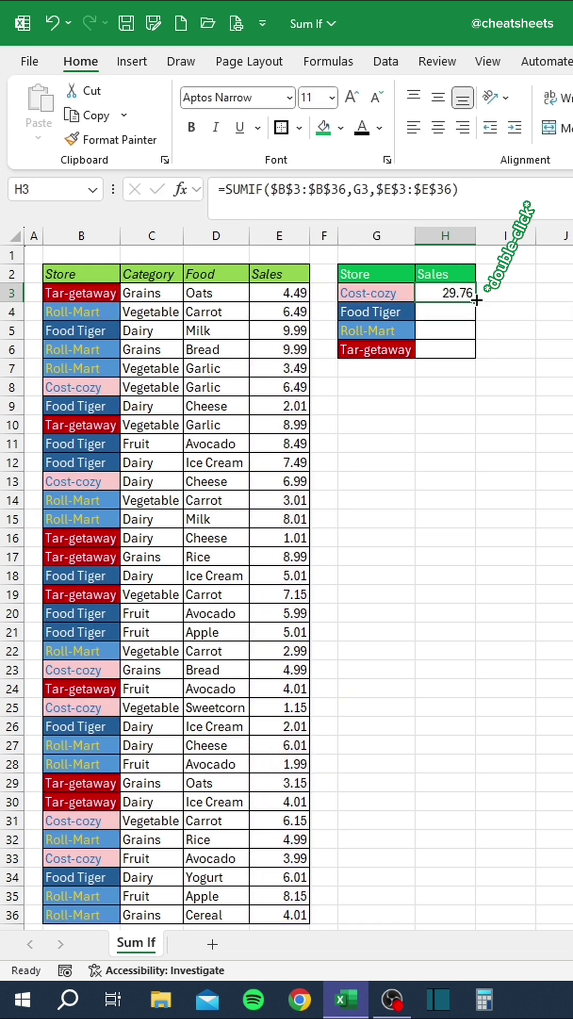
double_click(476, 301)
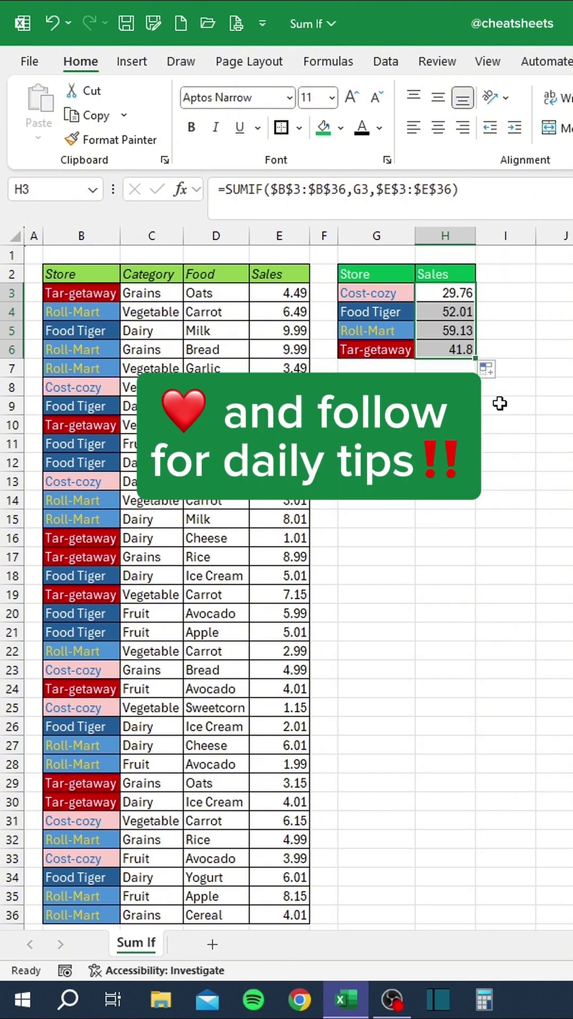
click(507, 430)
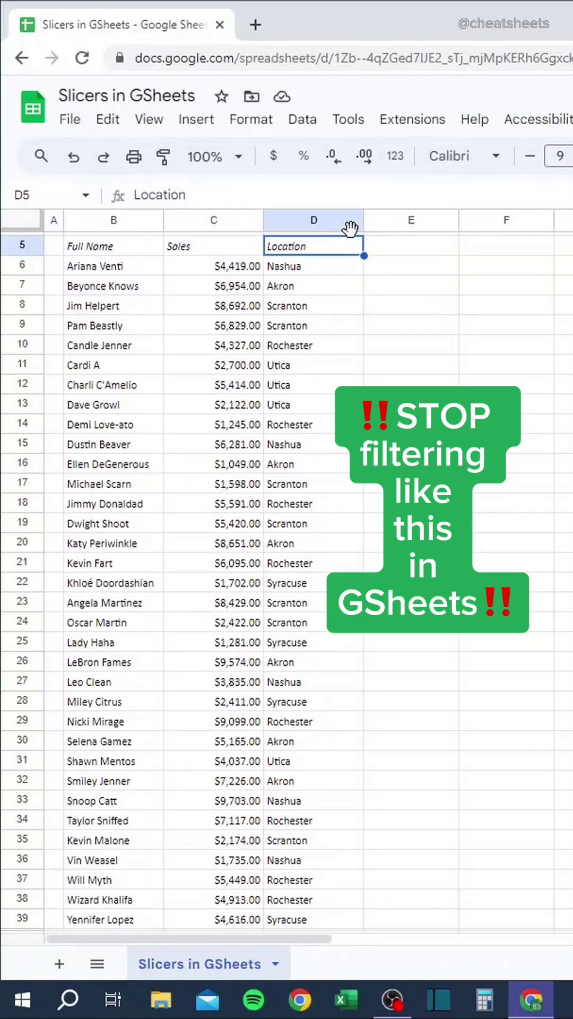
Filter Location to Scranton only by excluding Akron, Nashua, Rochester, Syracuse and Utica, then undo it
click(303, 119)
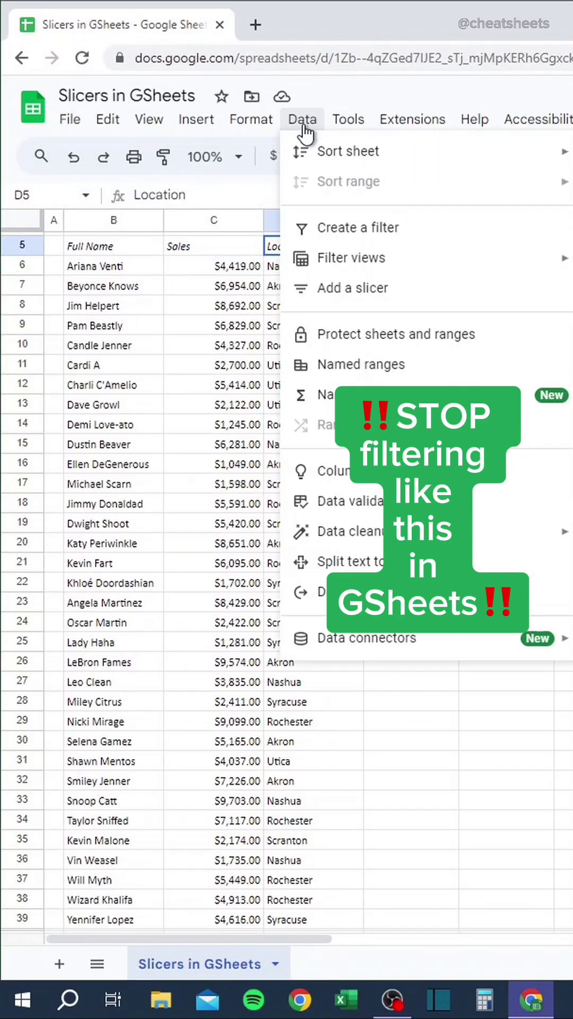
click(337, 164)
click(354, 246)
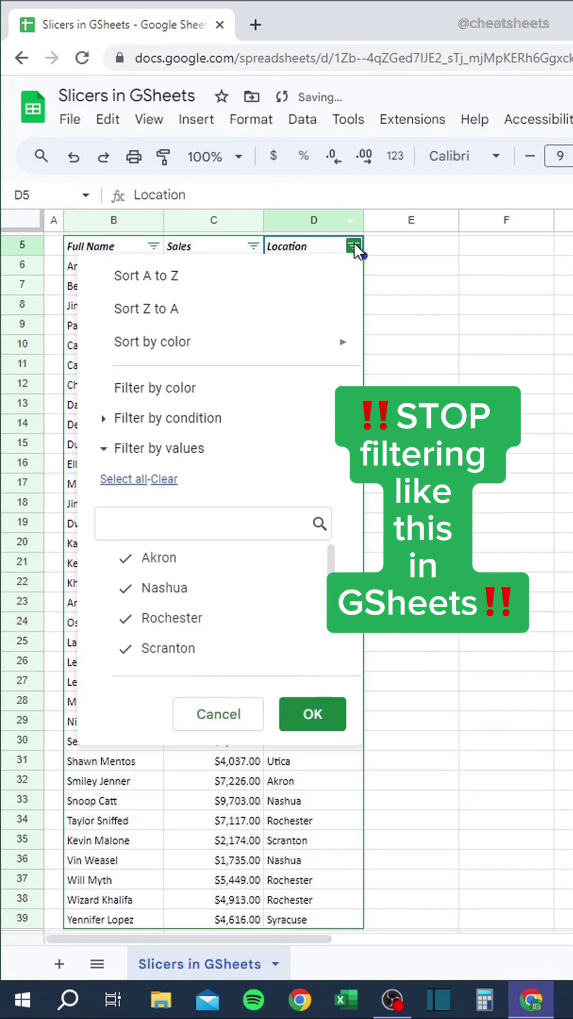
click(127, 558)
click(127, 588)
click(127, 618)
scroll(130, 620, down, 1)
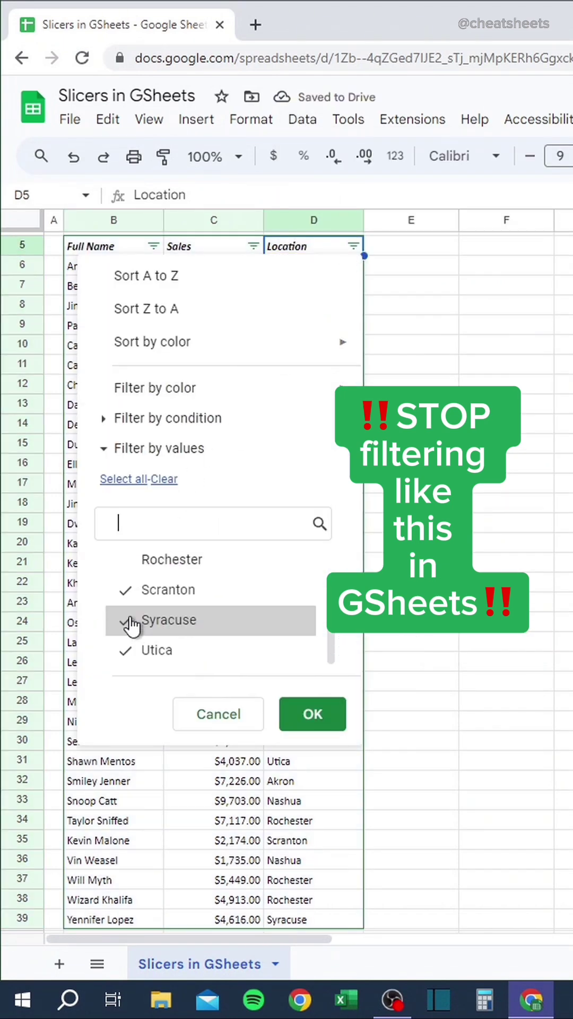
click(130, 618)
click(130, 648)
click(313, 713)
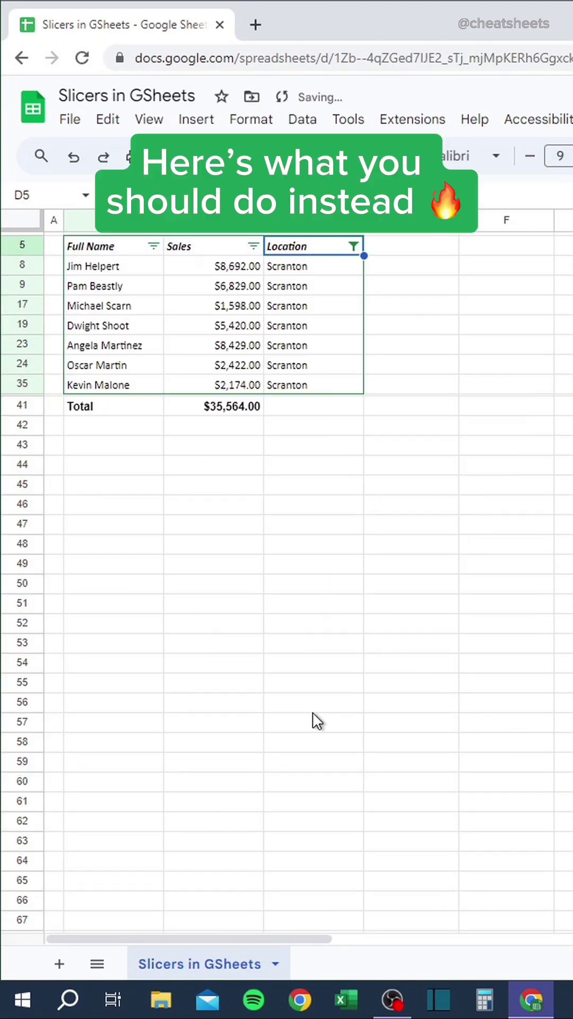
key(ctrl+z)
key(ctrl+z)
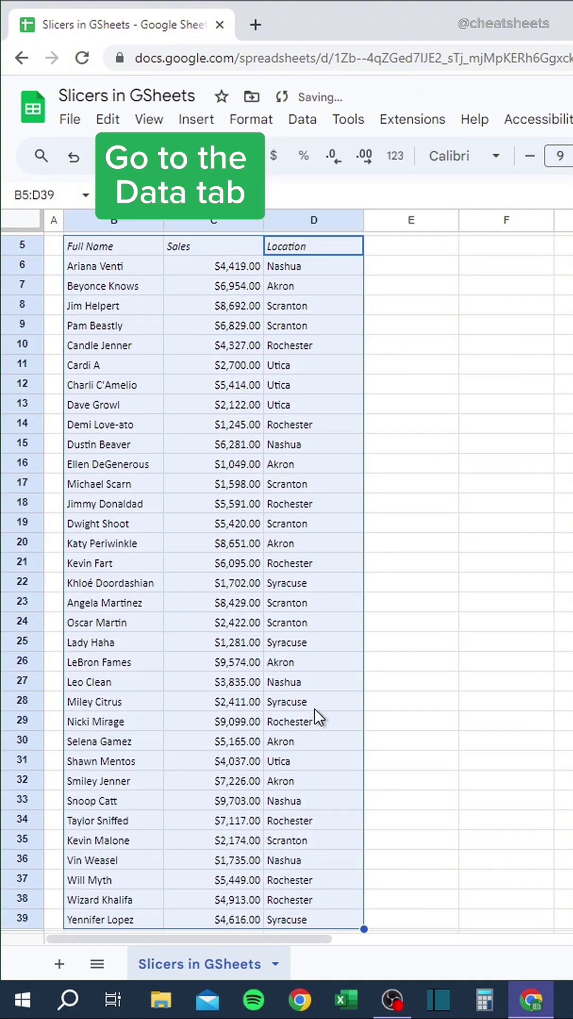
click(305, 122)
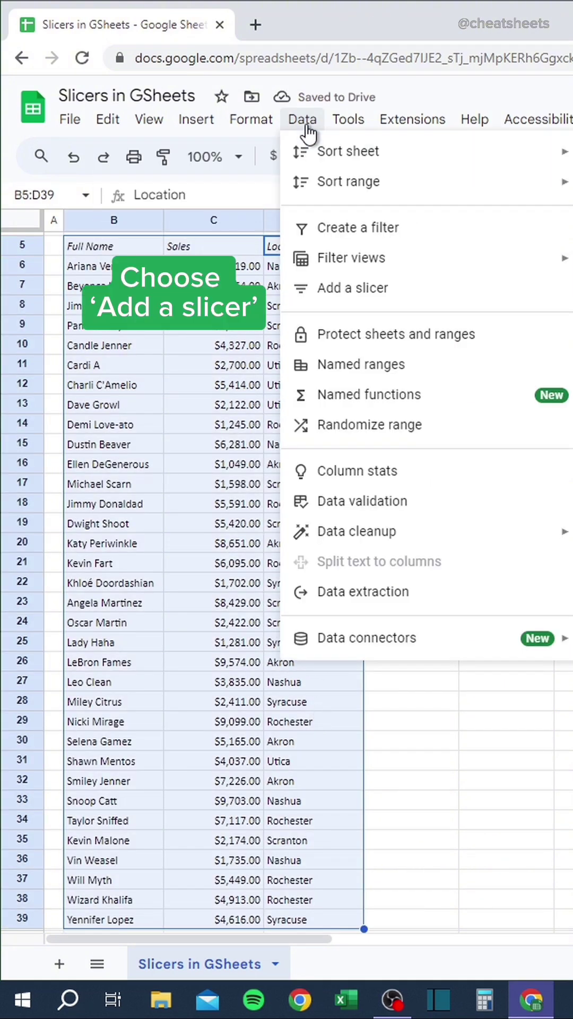
Add a slicer, place it above the table and set its column to Location
click(342, 295)
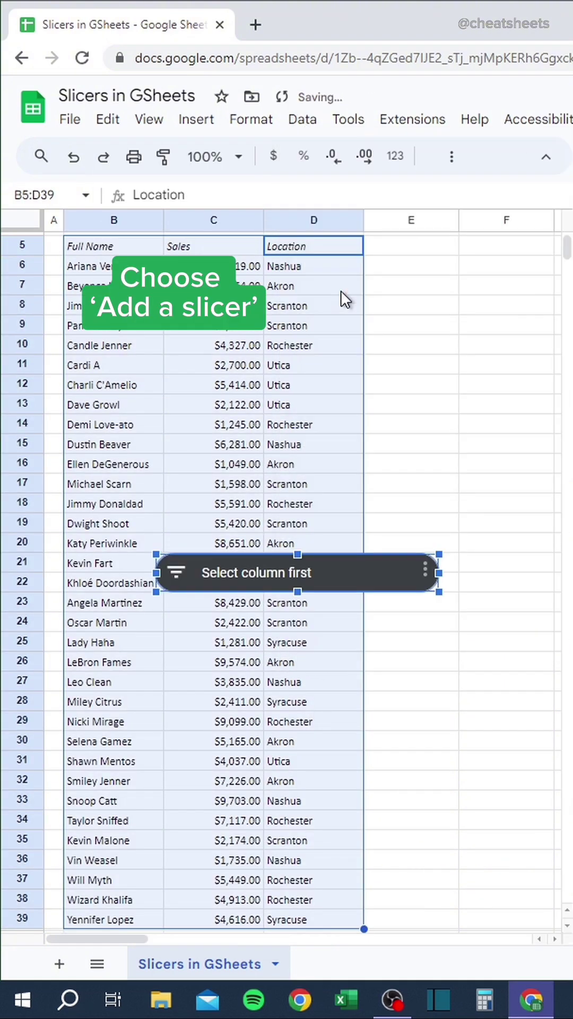
scroll(342, 291, up, 2)
drag(381, 656, 292, 276)
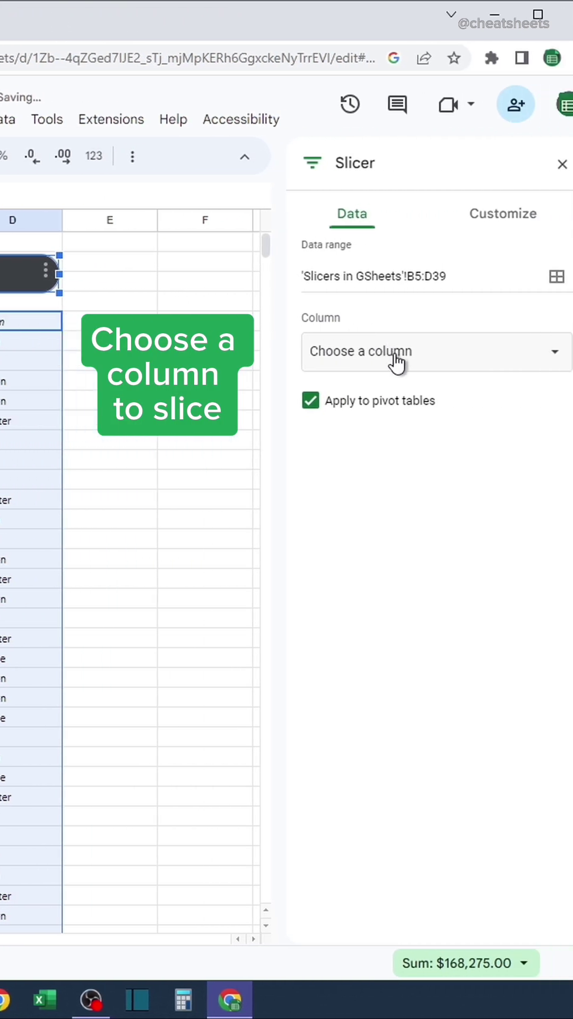
click(389, 365)
click(372, 416)
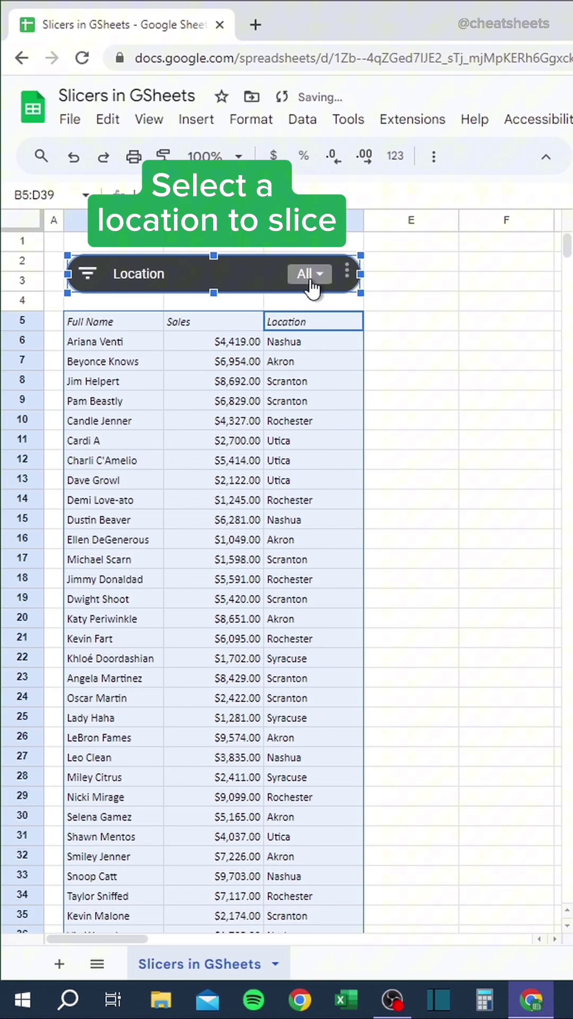
Exclude Akron, Nashua, Rochester and Syracuse in the slicer, leaving Scranton and Utica
click(310, 275)
click(132, 423)
click(130, 463)
click(127, 484)
click(128, 544)
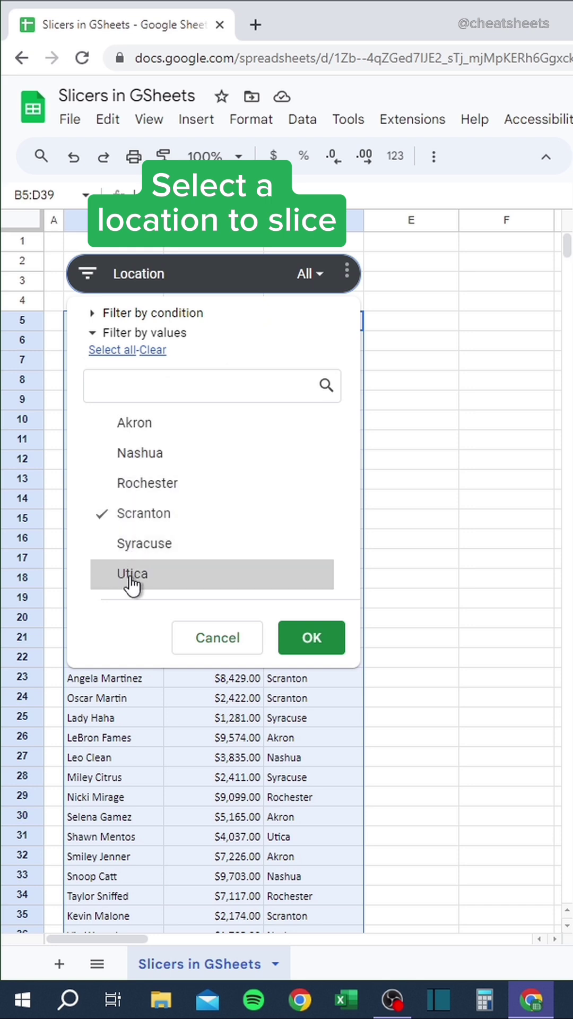
click(305, 637)
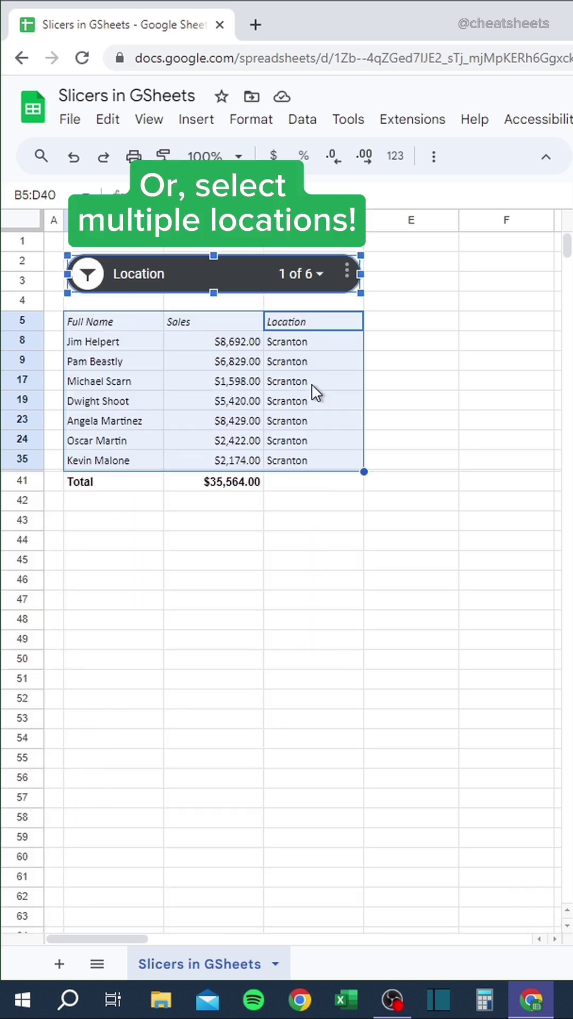
click(307, 276)
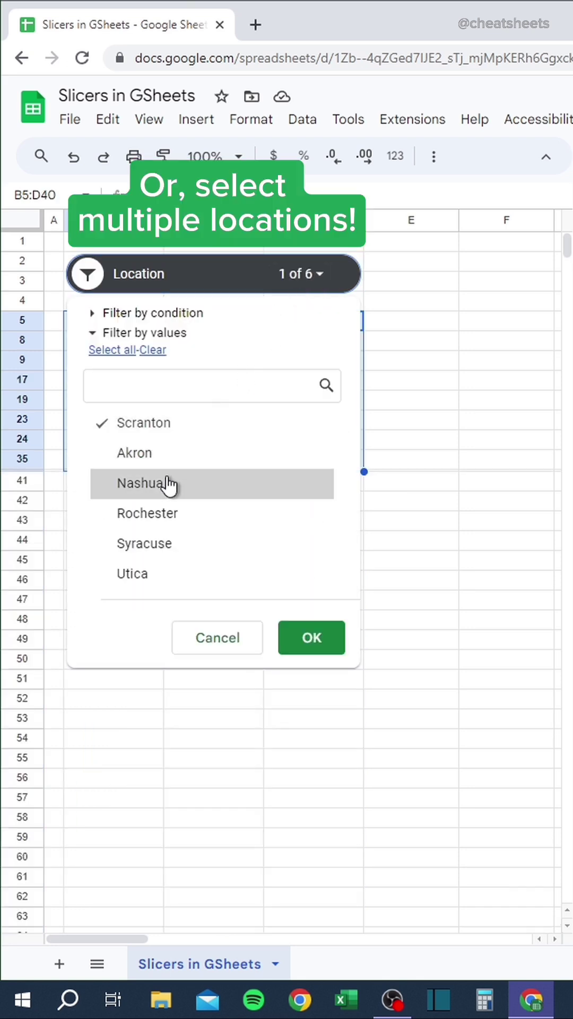
click(297, 639)
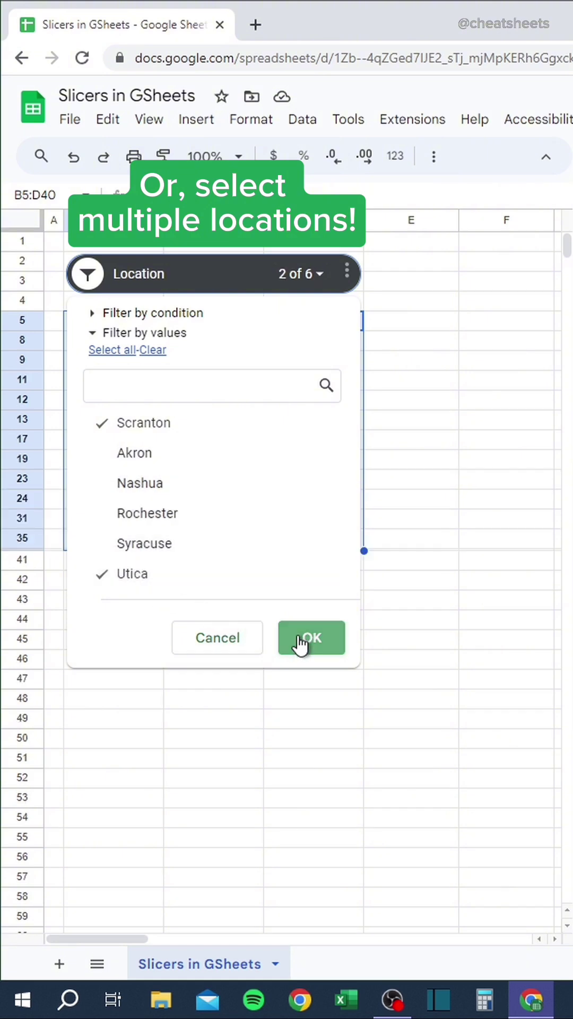
click(313, 638)
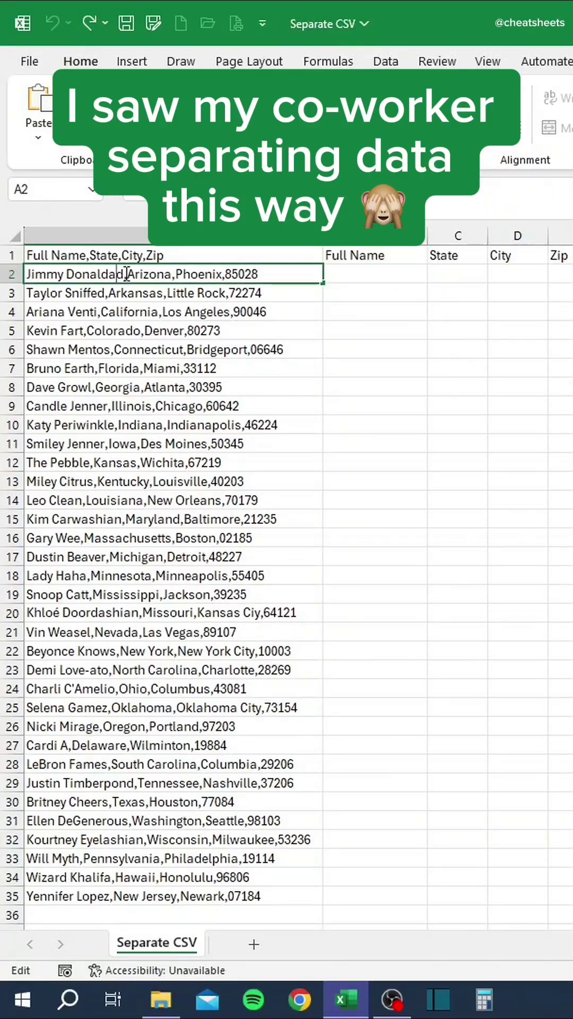
drag(126, 273, 13, 270)
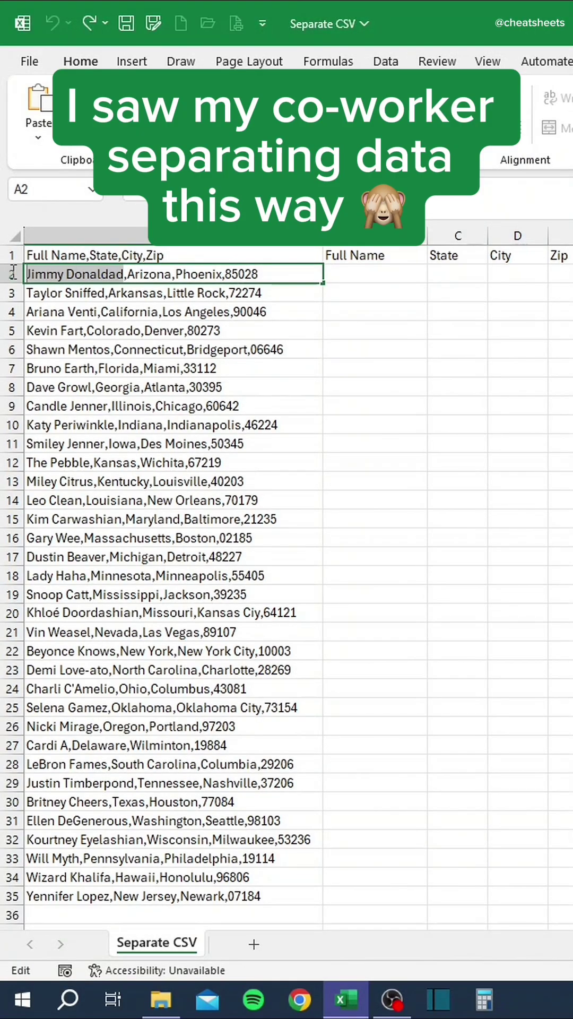
key(ctrl+c)
click(343, 271)
key(ctrl+v)
click(143, 271)
double_click(171, 274)
drag(170, 274, 150, 273)
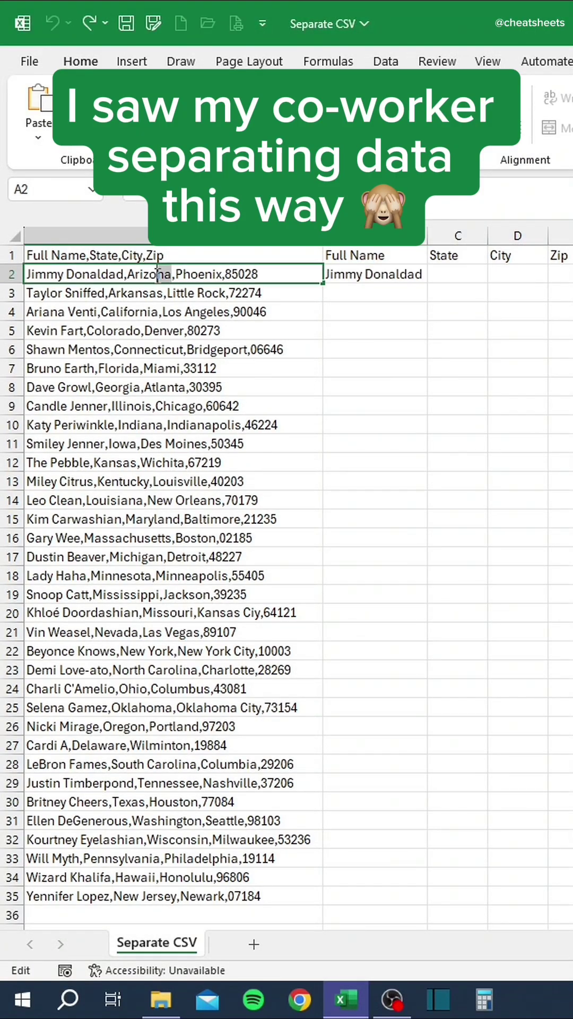
key(ctrl+c)
click(459, 271)
key(ctrl+v)
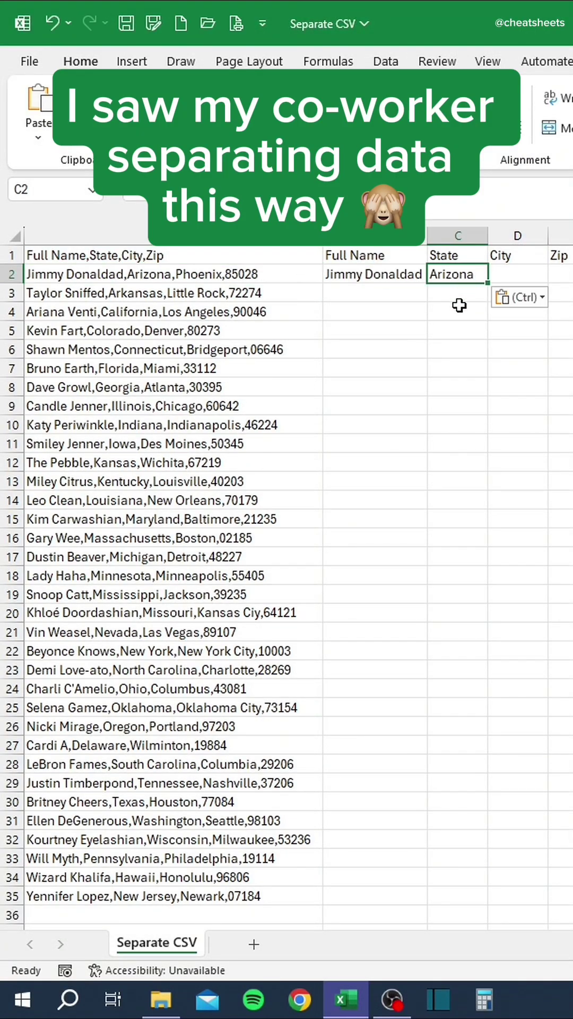
key(ctrl+z)
key(ctrl+z)
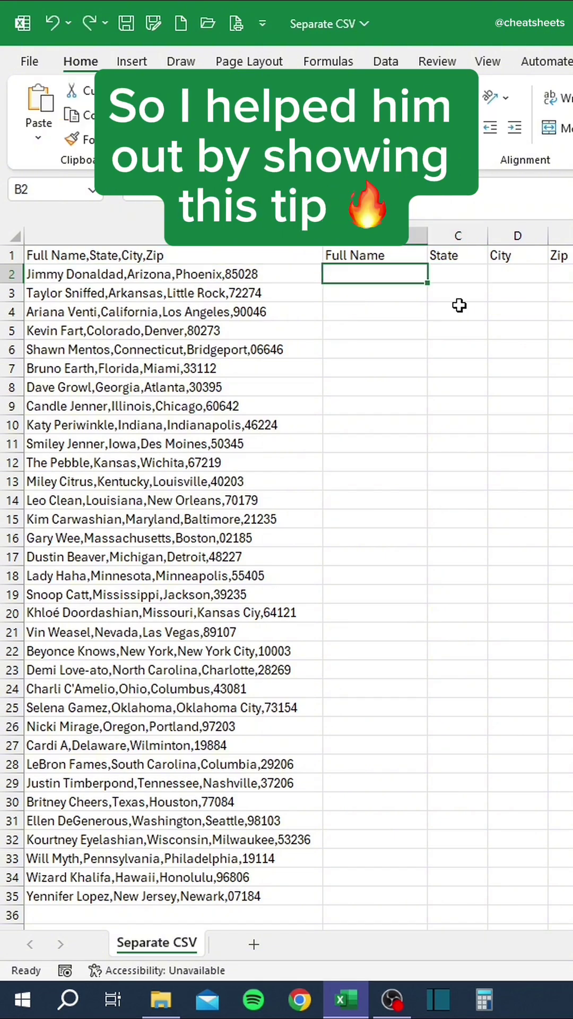
Open the Sep CSV file in Notepad
click(161, 1000)
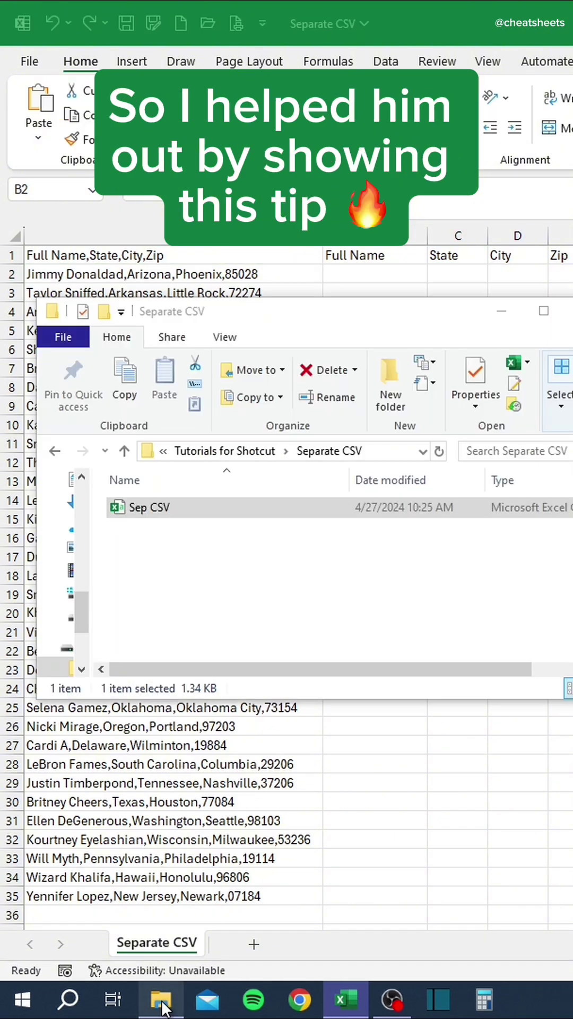
right_click(144, 508)
mouse_move(218, 644)
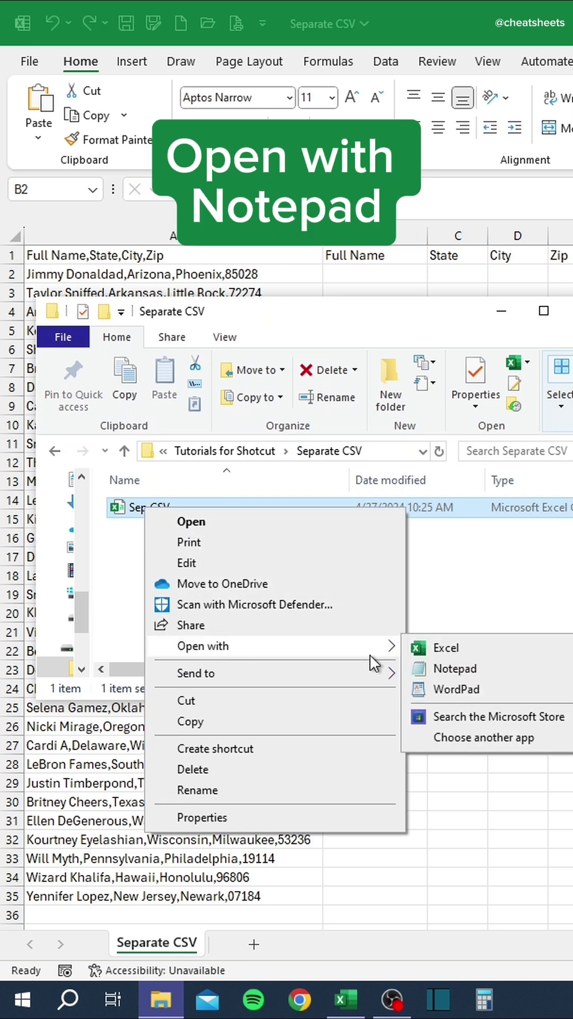
click(450, 674)
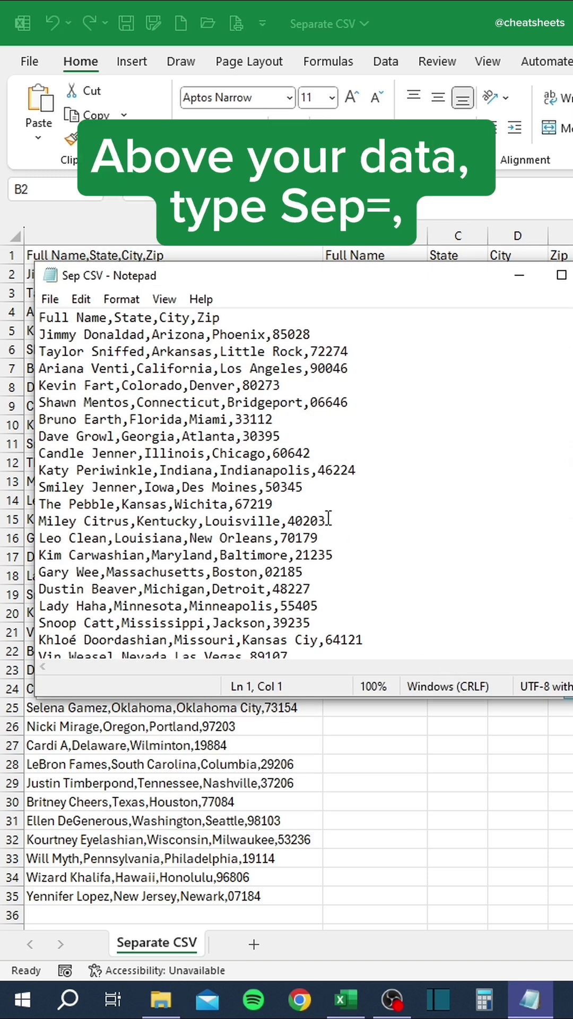
Add a 'Sep=,' first line above the header and save the file
key(Return)
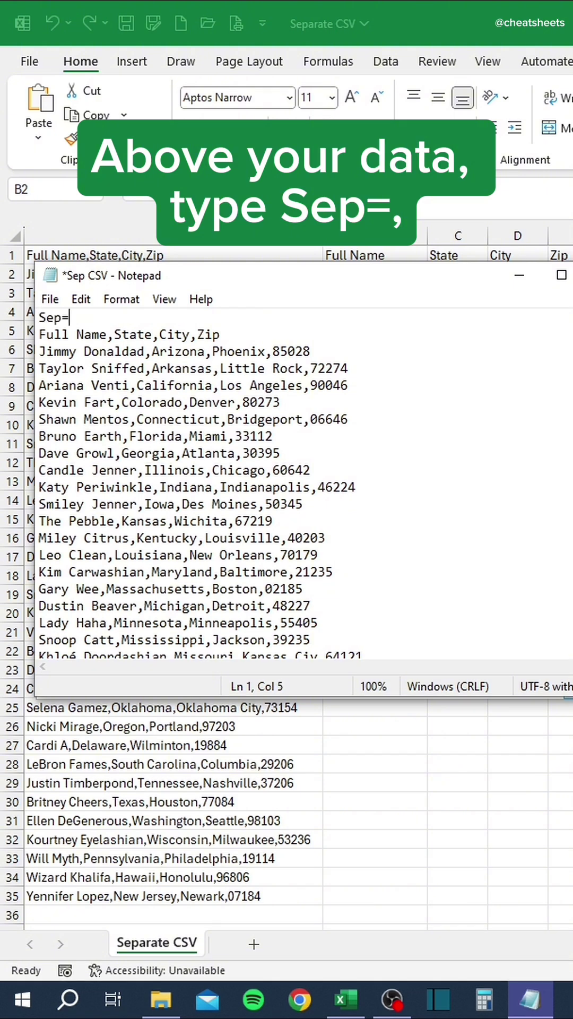
click(45, 299)
click(74, 382)
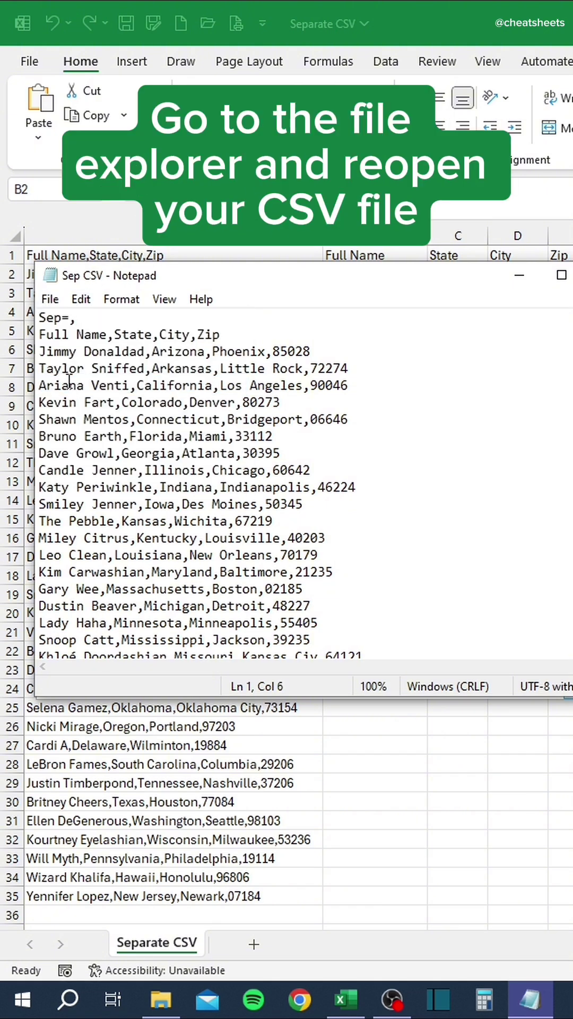
Reopen Sep CSV in Excel and AutoFit all columns so Full Name, State, City and Zip fit
click(161, 1000)
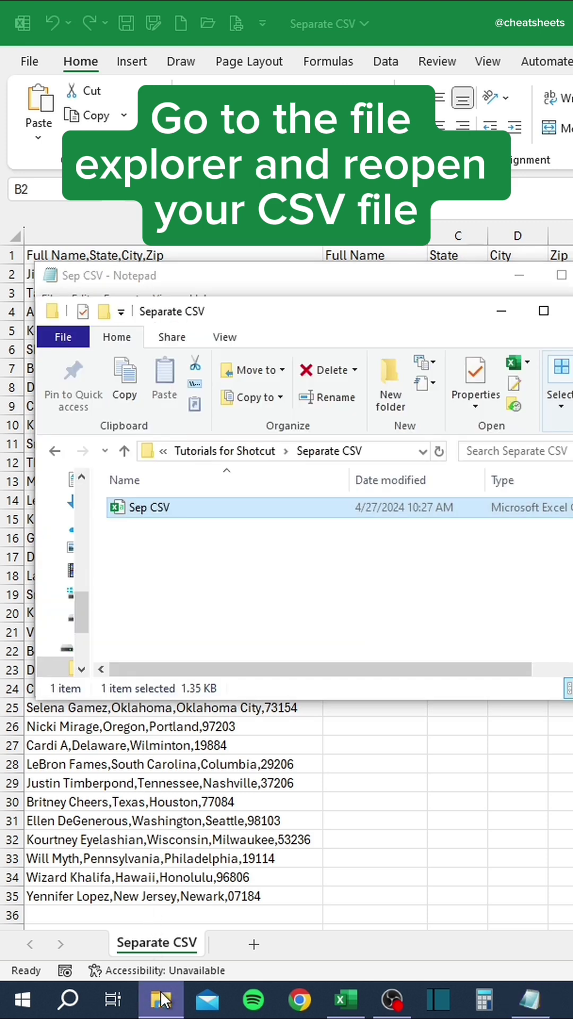
double_click(172, 508)
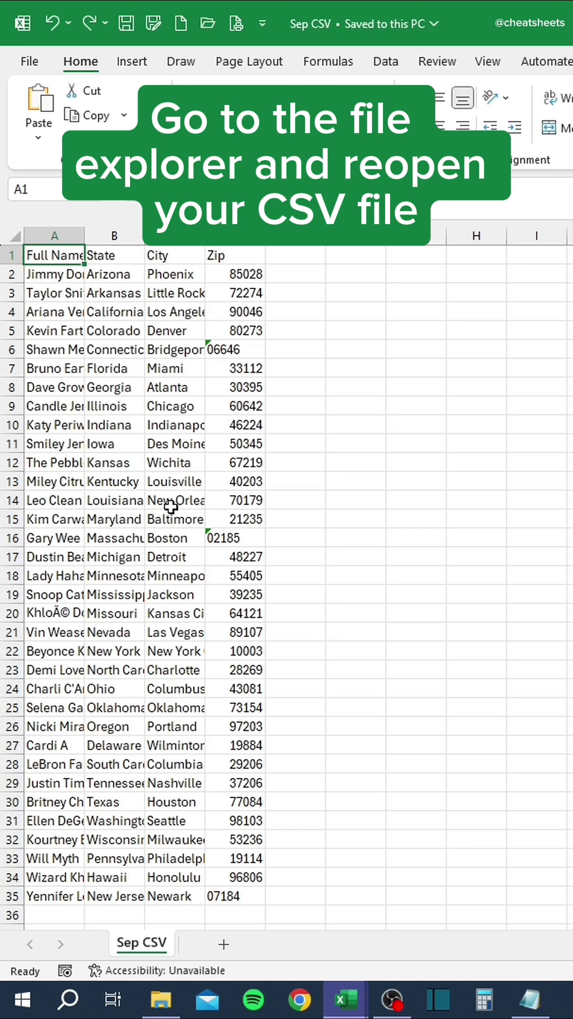
click(17, 228)
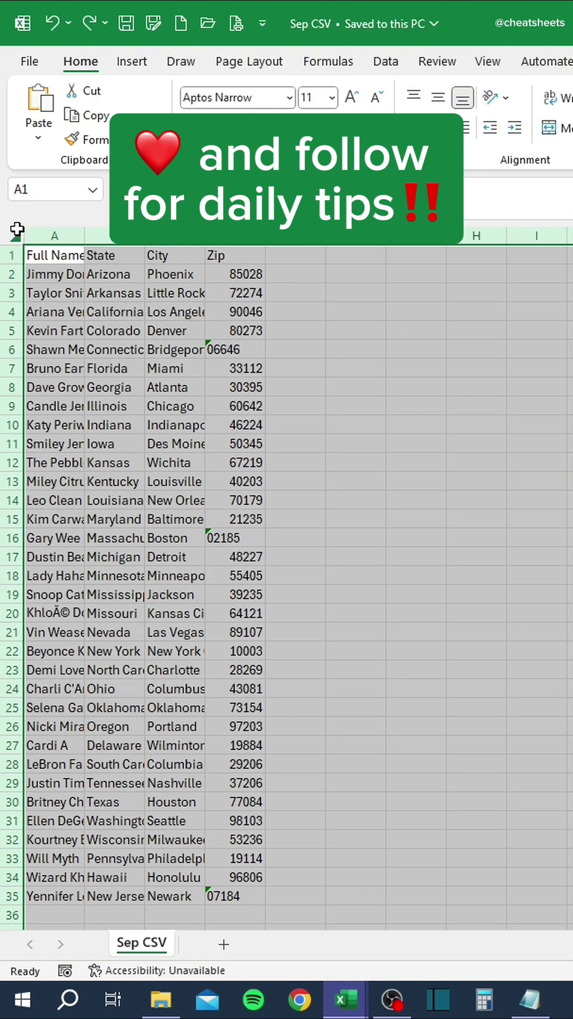
double_click(83, 233)
click(412, 538)
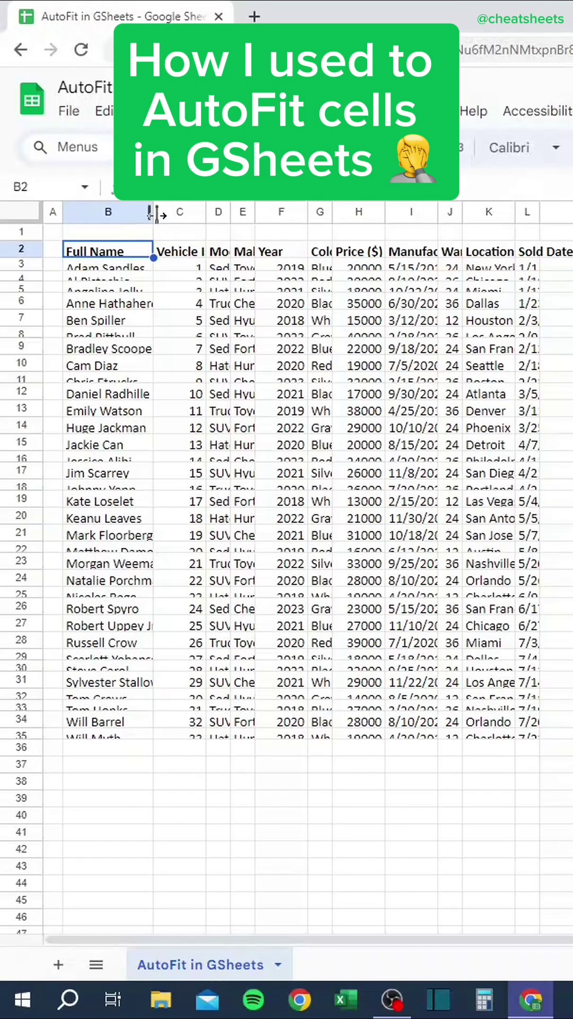
Manually widen columns B and C and make row 3 taller
drag(159, 215, 206, 217)
drag(255, 212, 305, 212)
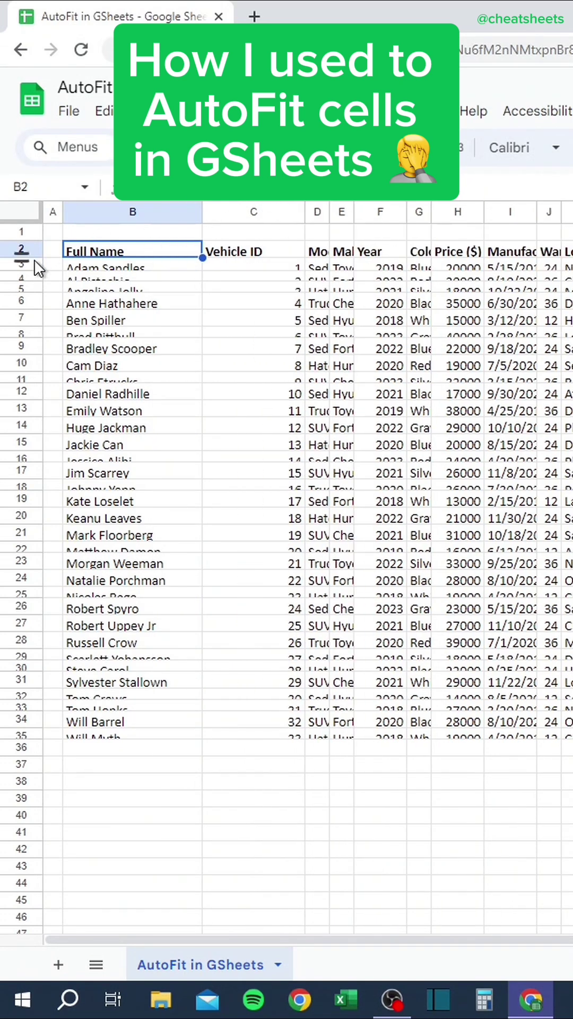
click(21, 265)
drag(21, 270, 21, 321)
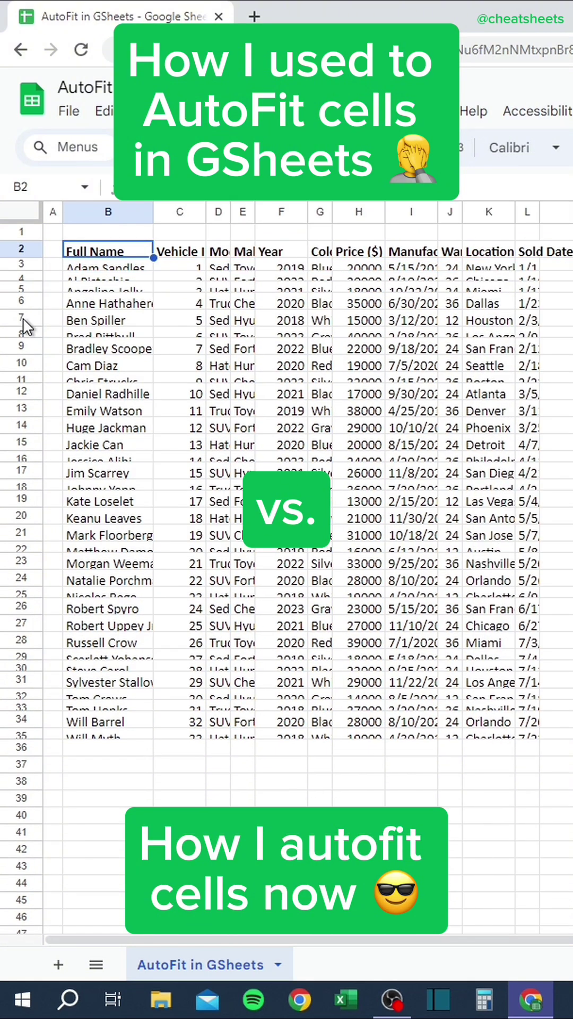
Select the entire sheet and auto-fit all column widths and row heights
key(ctrl+a)
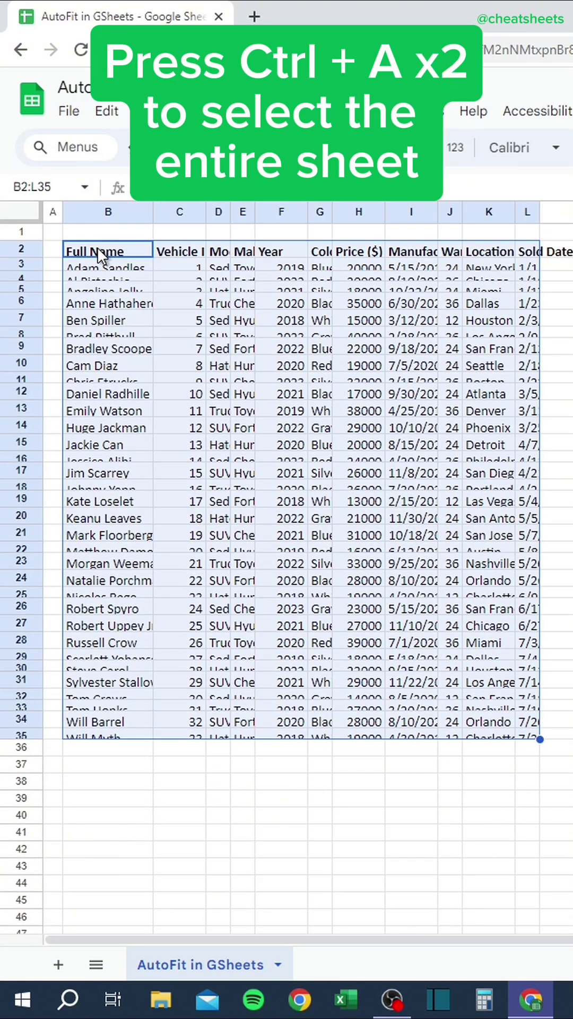
key(ctrl+a)
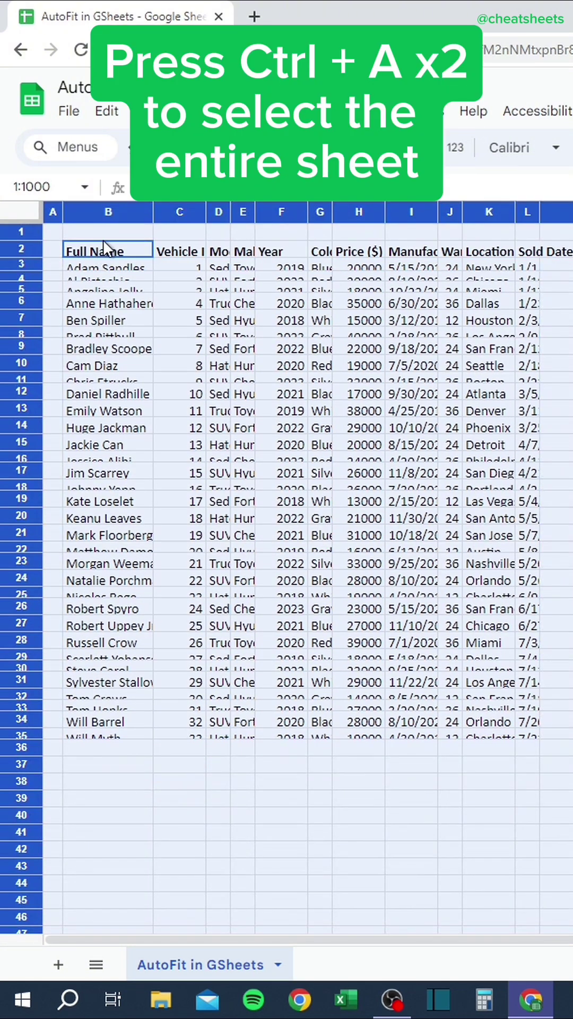
double_click(153, 212)
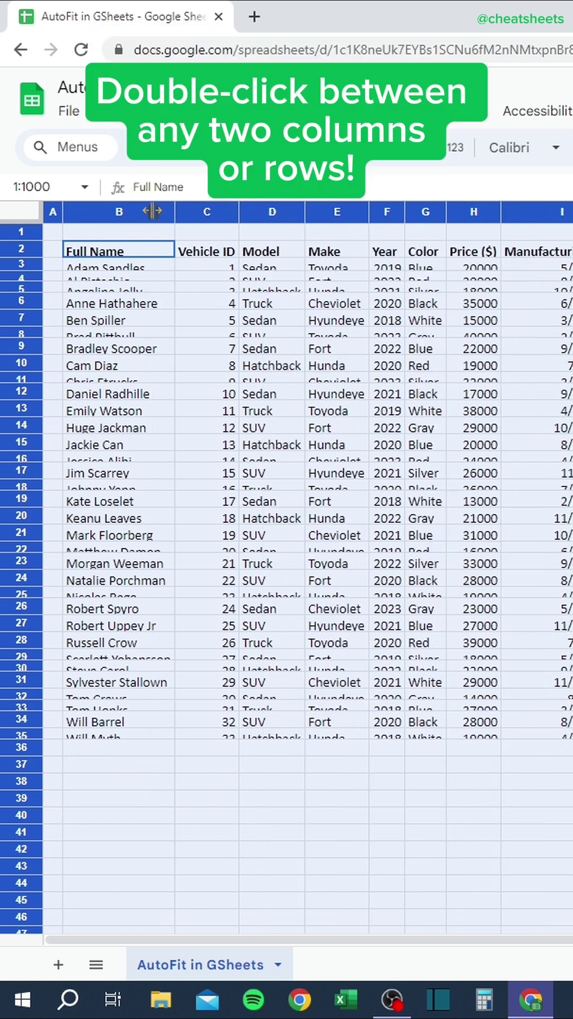
double_click(22, 271)
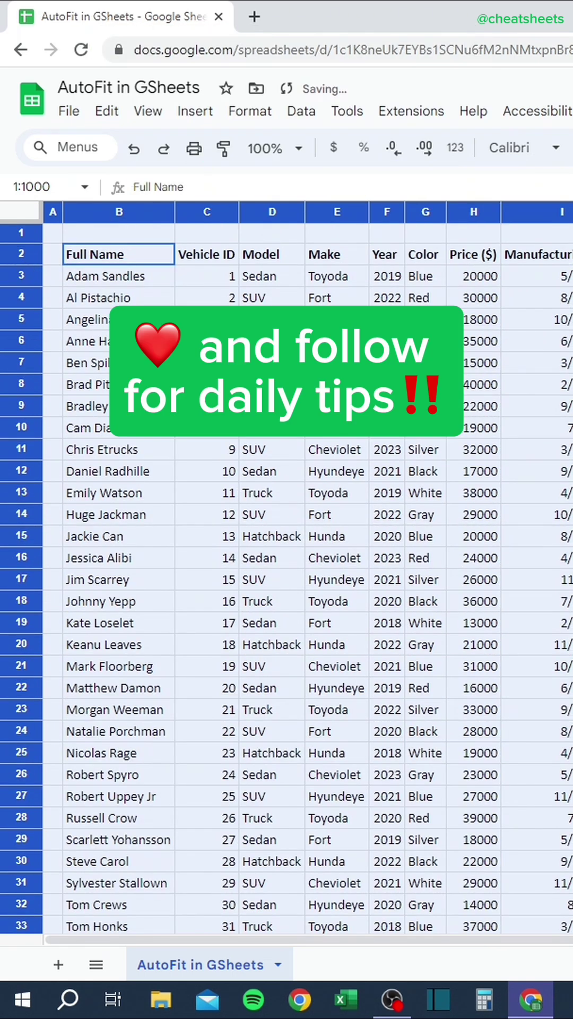
click(207, 363)
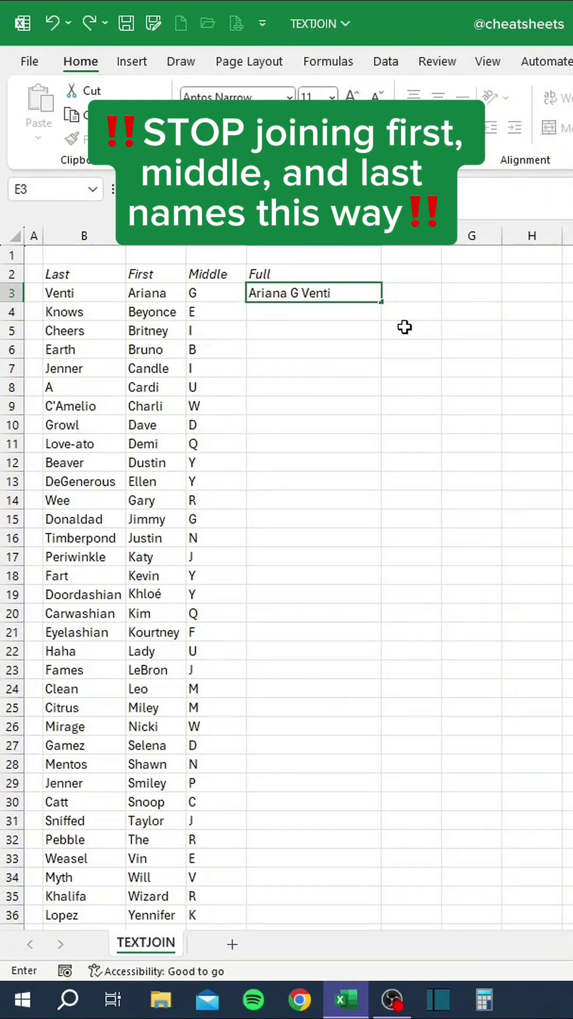
Type full names by hand into E3 and E4, then undo them
key(Return)
text(Beyonce E Knows)
key(Return)
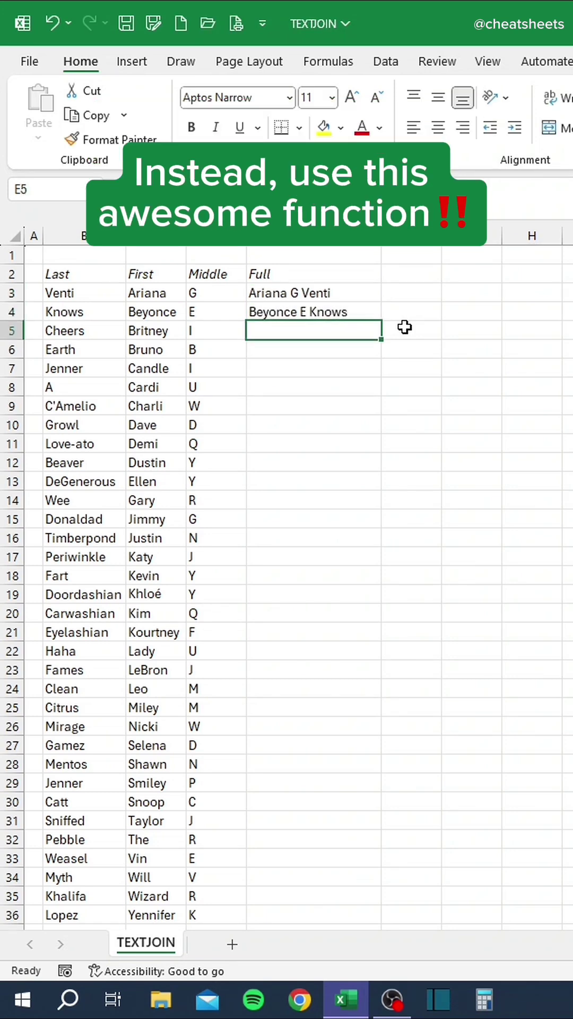
key(ctrl+z)
key(ctrl+z)
Enter =TEXTJOIN(" ",,C3,D3,B3) in E3 to join first, middle and last names
text(=TEXTJOIN)
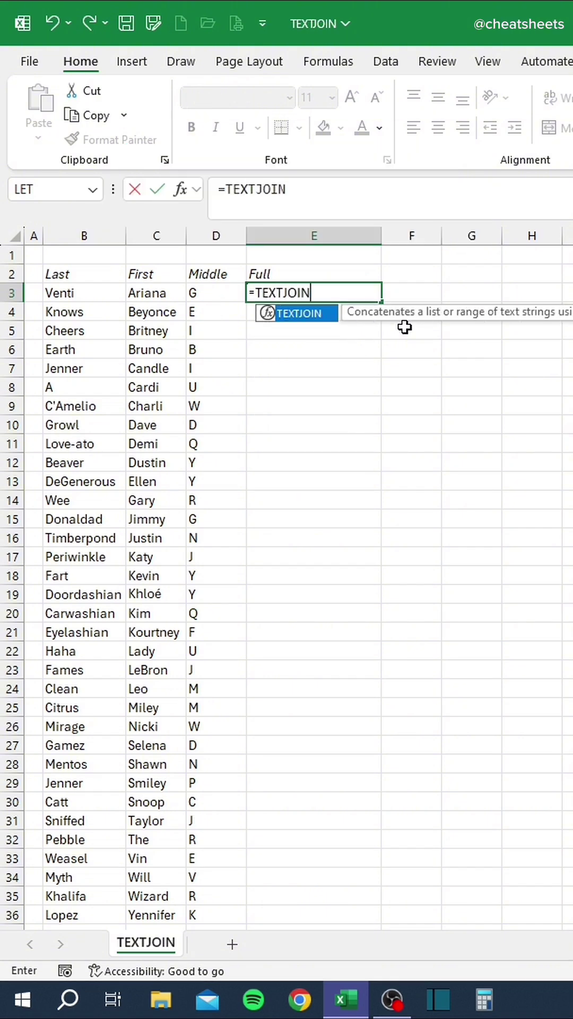
text(()
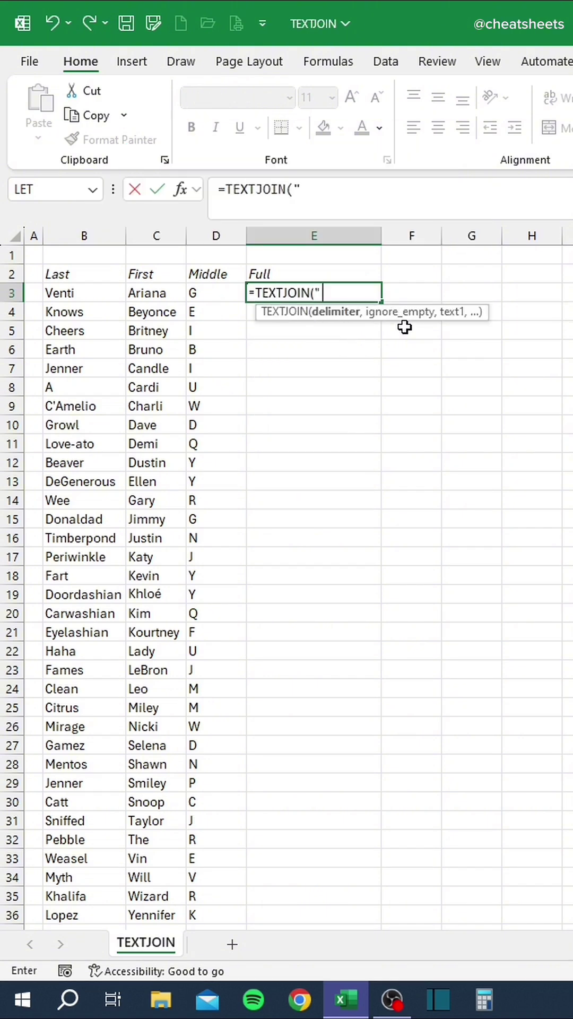
text(" ",,)
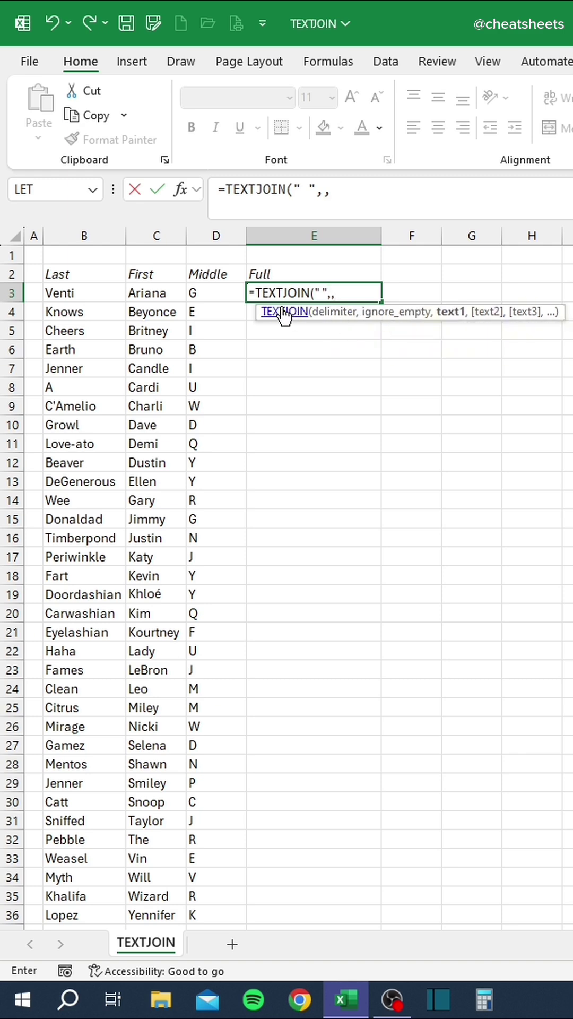
click(159, 293)
text(,)
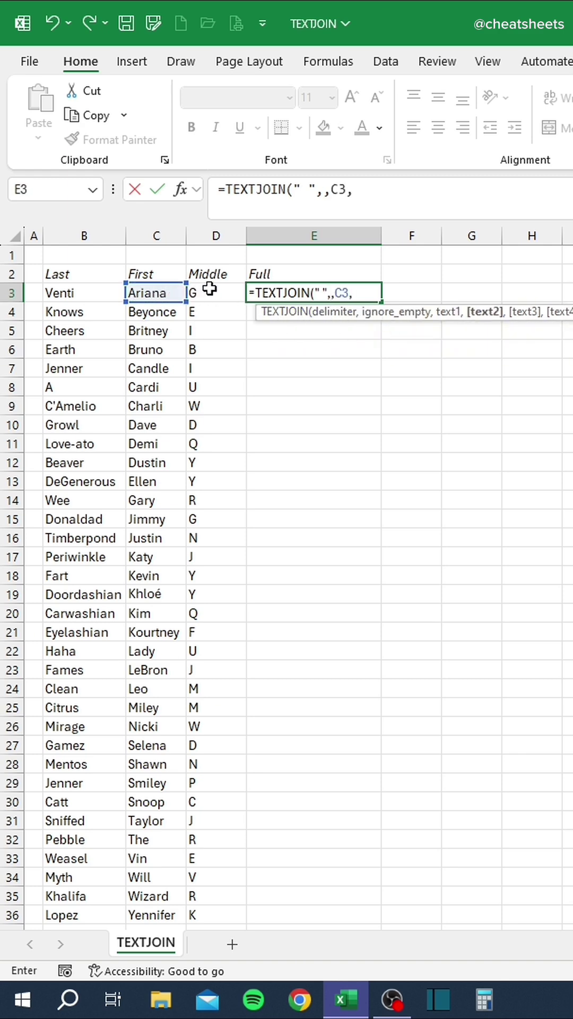
click(210, 289)
text(,)
click(98, 291)
text())
key(Return)
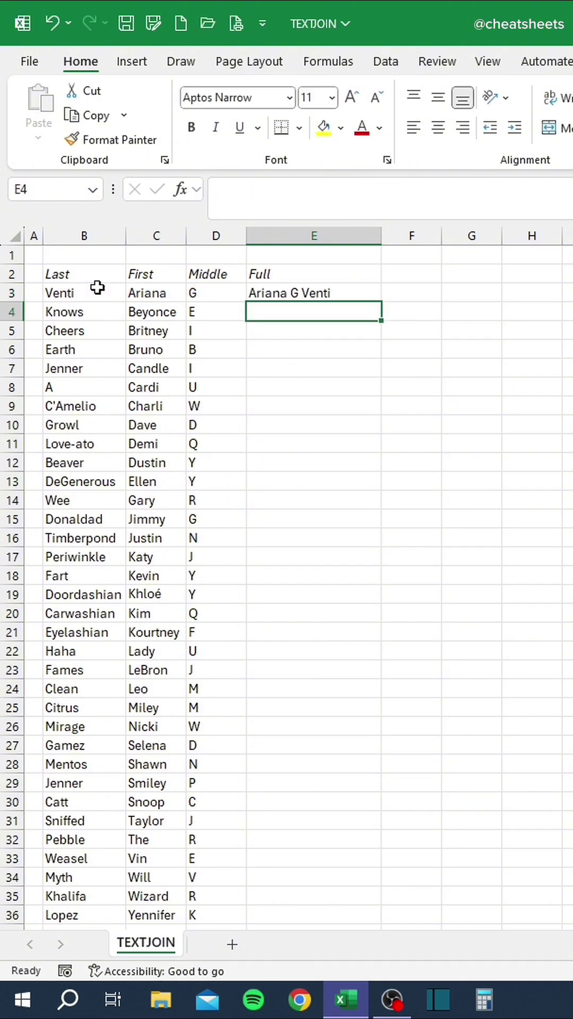
Fill the E3 formula down the Full column to row 36
click(329, 288)
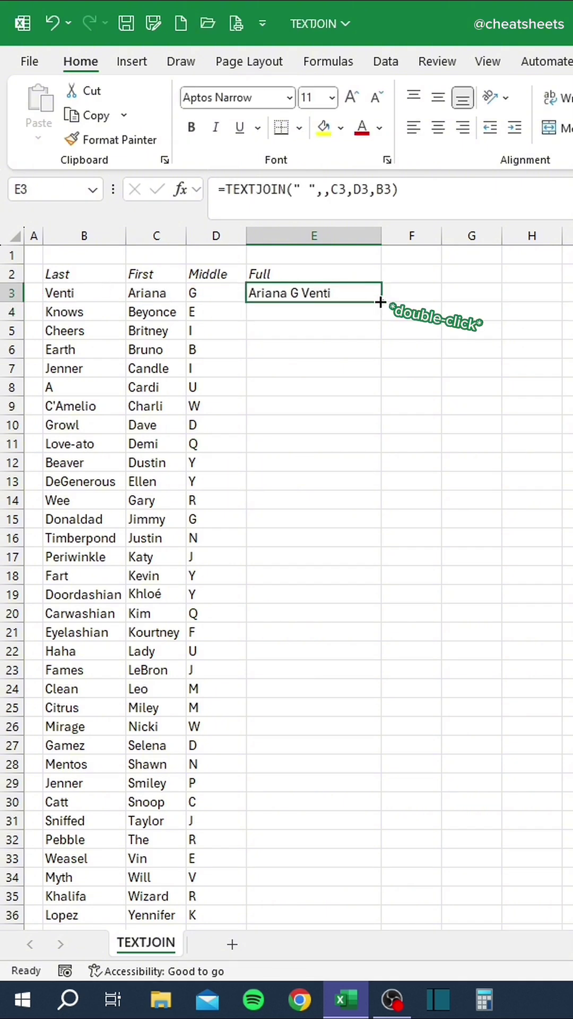
double_click(380, 302)
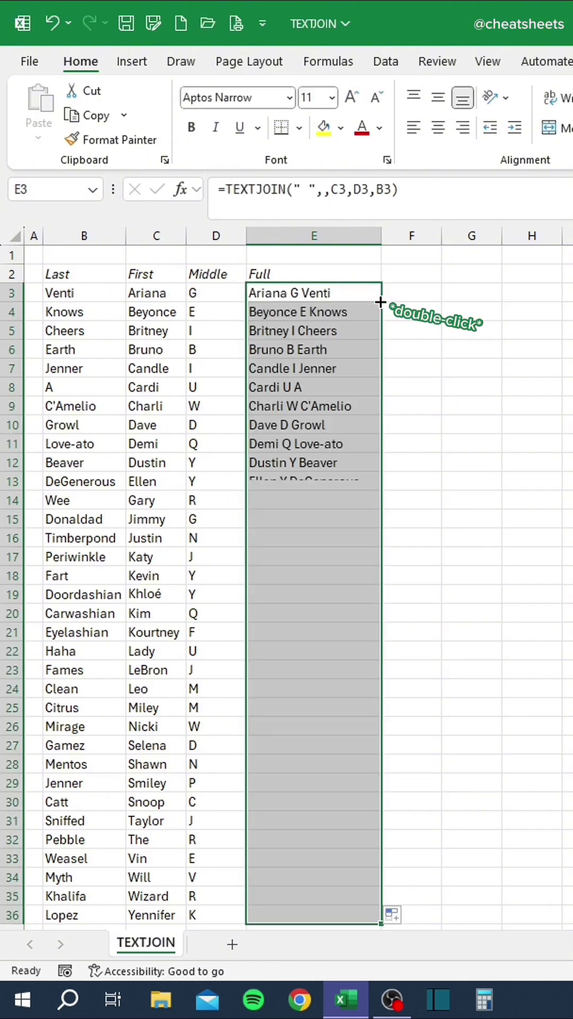
click(414, 511)
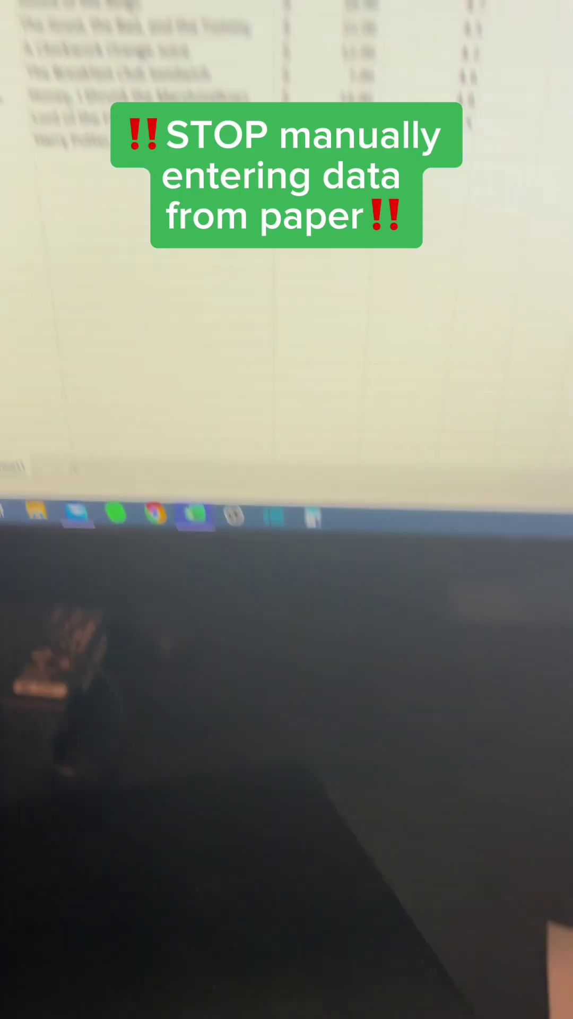
Complete the table row with Sales 30 and Rating 4.3
text(30)
key(Tab)
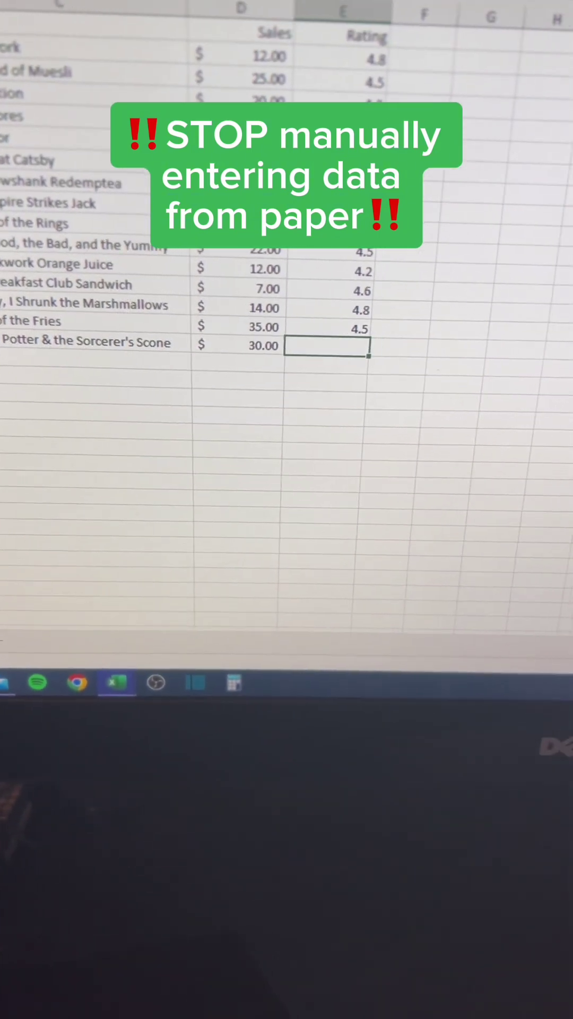
text(4.3)
key(Return)
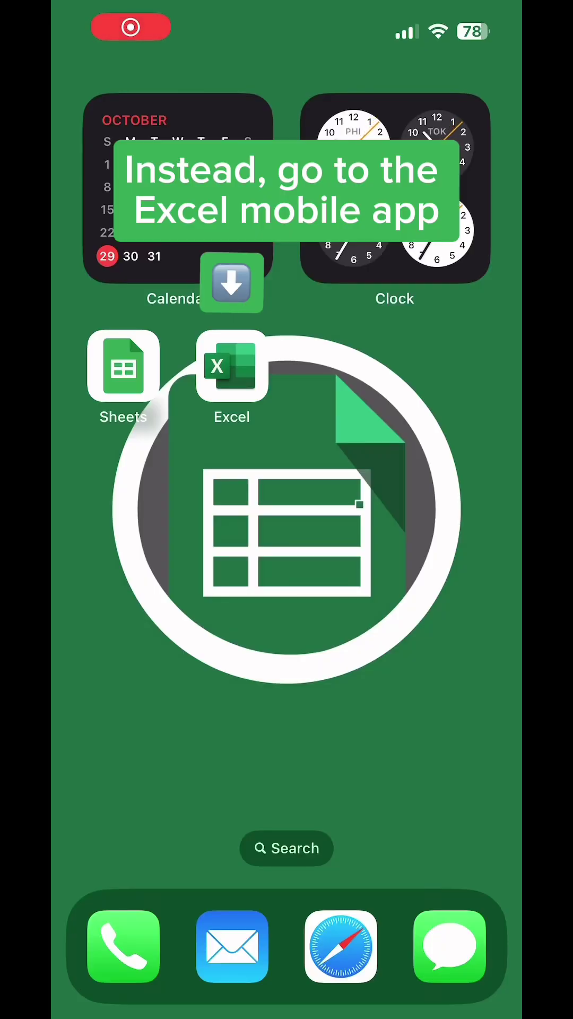
In the Excel app, import the photographed table into a blank workbook via Data from Picture
click(232, 366)
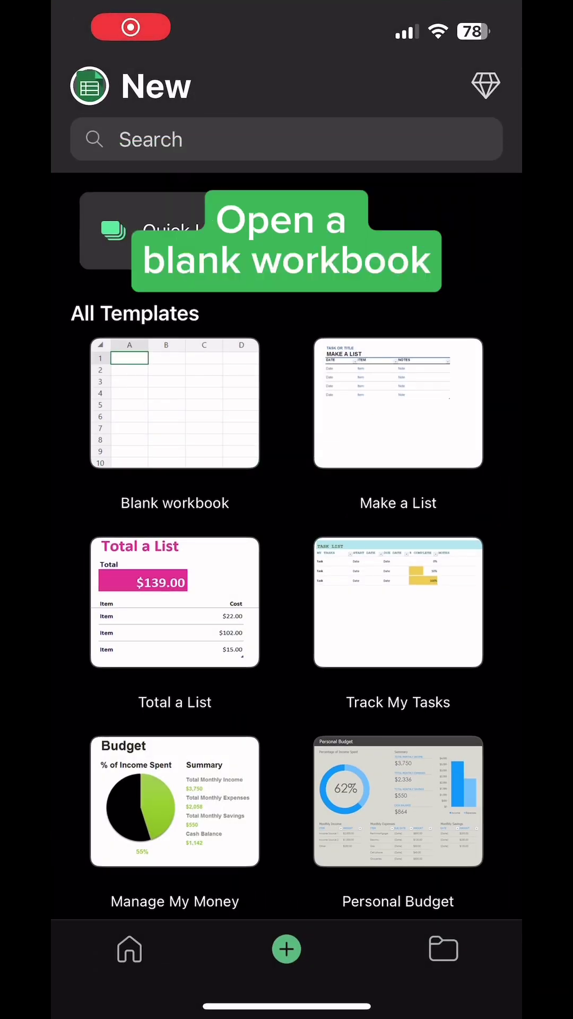
click(175, 403)
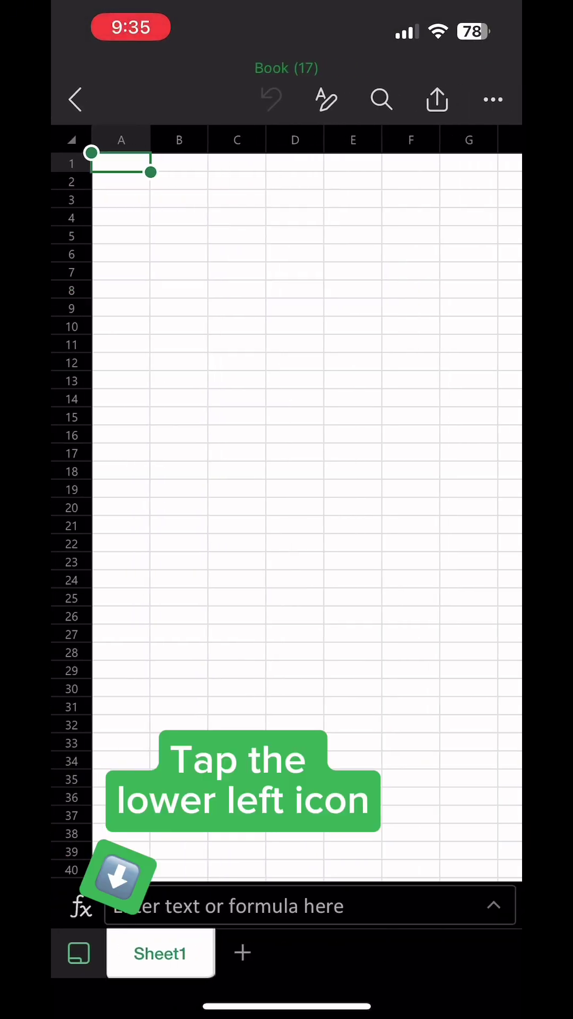
click(79, 953)
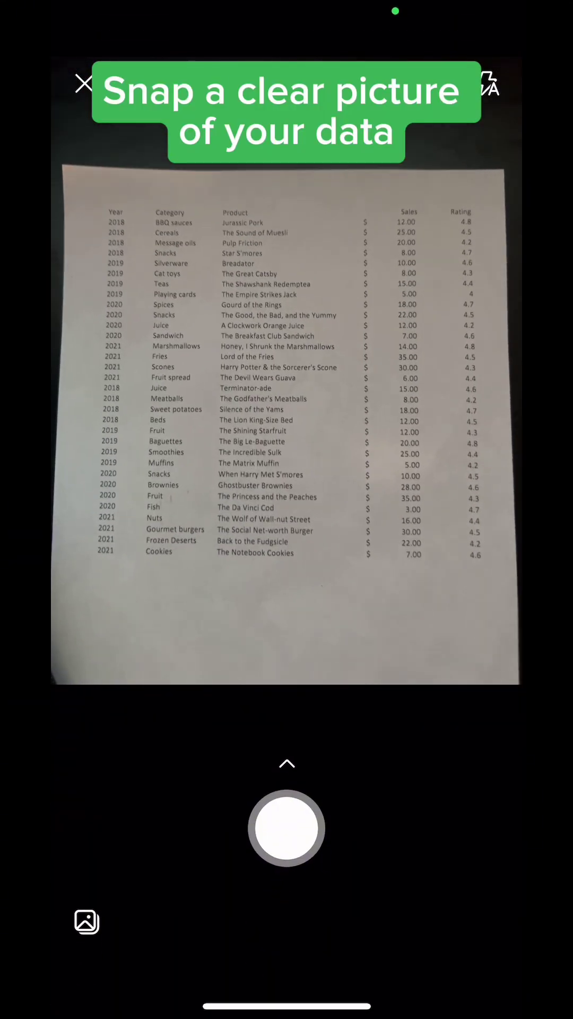
click(287, 827)
drag(285, 715, 285, 628)
click(466, 939)
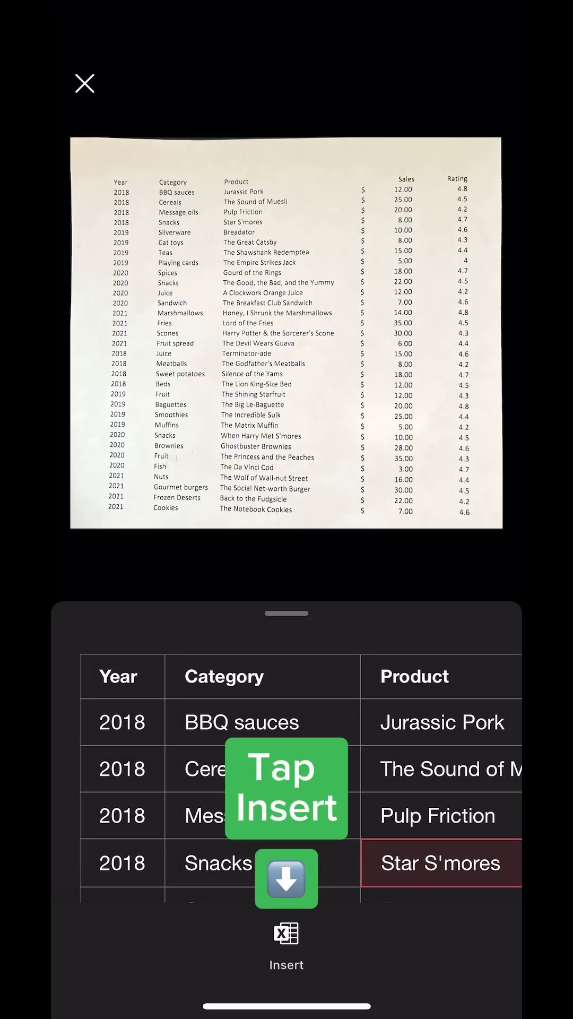
click(286, 942)
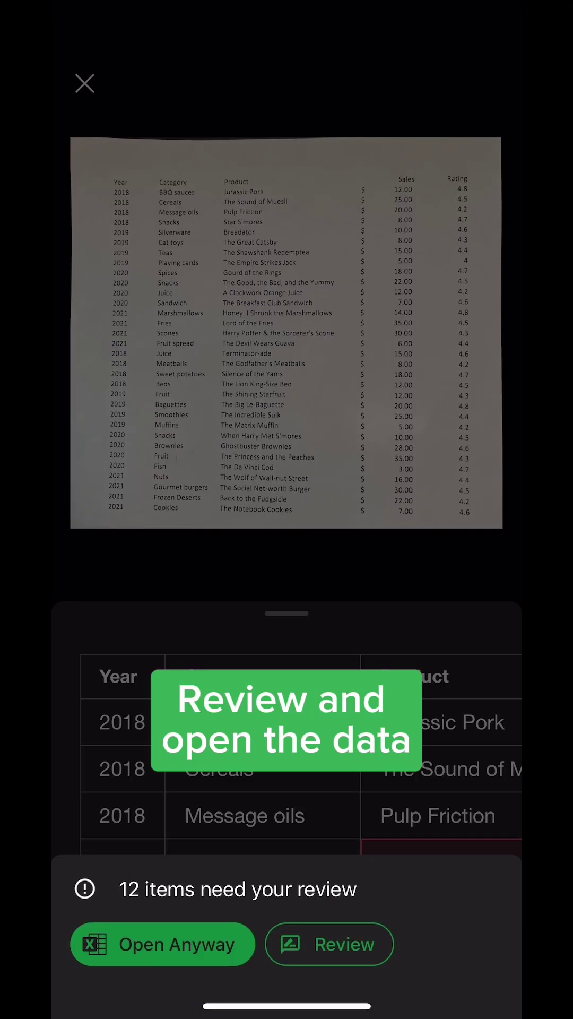
click(162, 943)
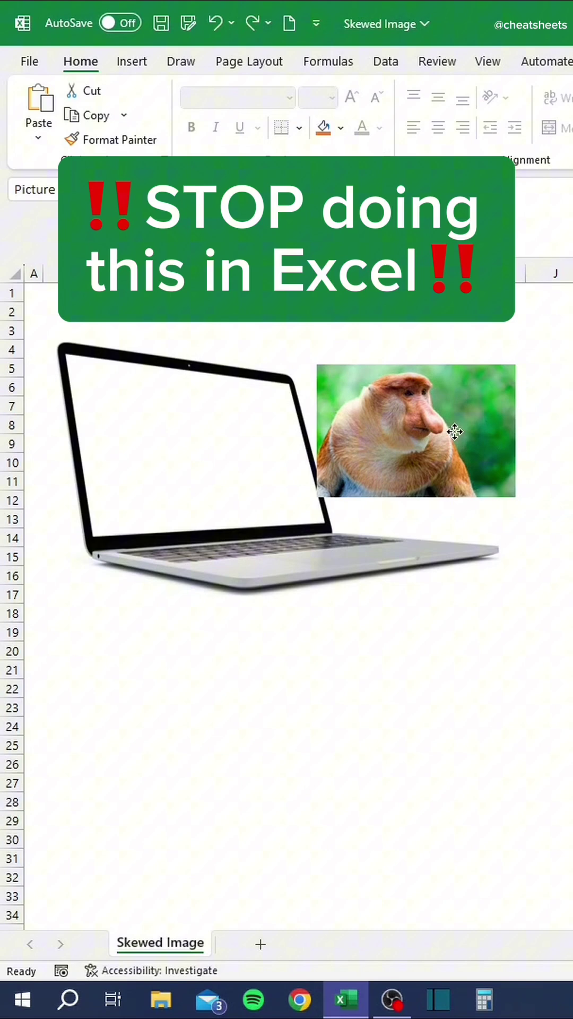
Try fitting the monkey picture over the laptop screen, then delete it
drag(481, 437, 223, 425)
drag(269, 491, 328, 530)
drag(193, 325, 222, 340)
mouse_move(266, 577)
mouse_down()
mouse_move(265, 588)
mouse_move(261, 551)
mouse_up()
drag(195, 346, 173, 338)
key(Delete)
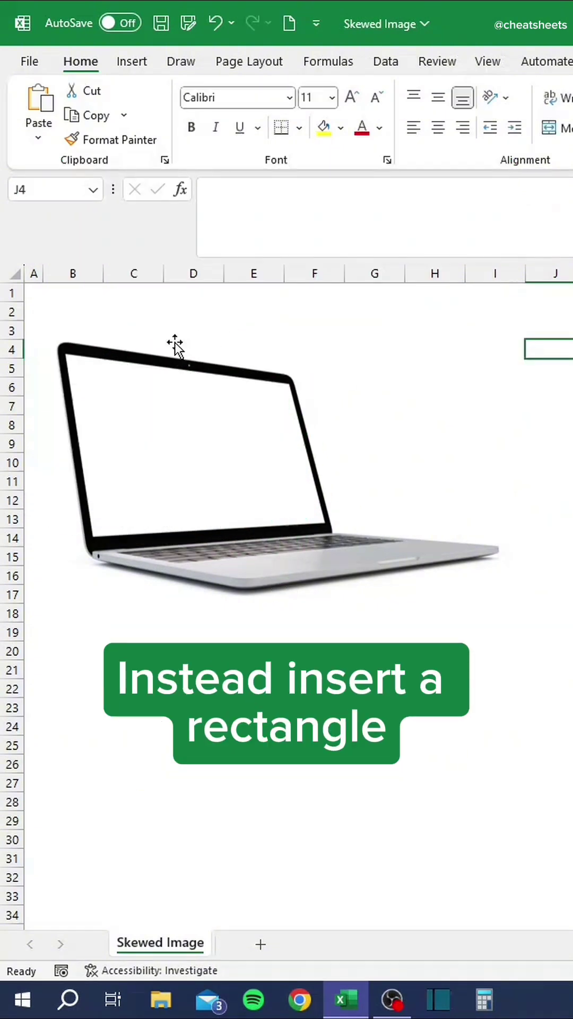
Draw a rectangle shape over the laptop screen area
click(142, 62)
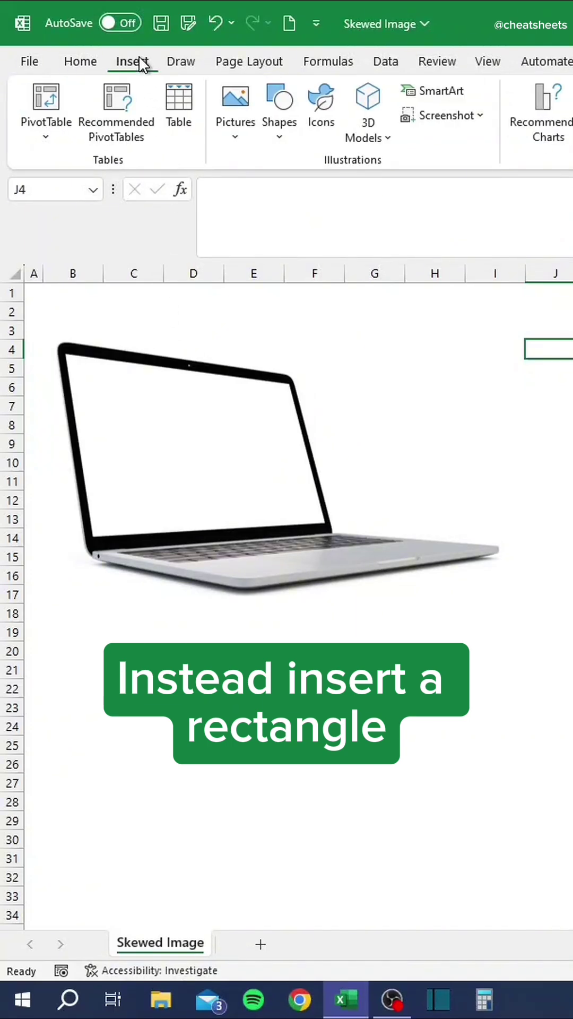
click(282, 136)
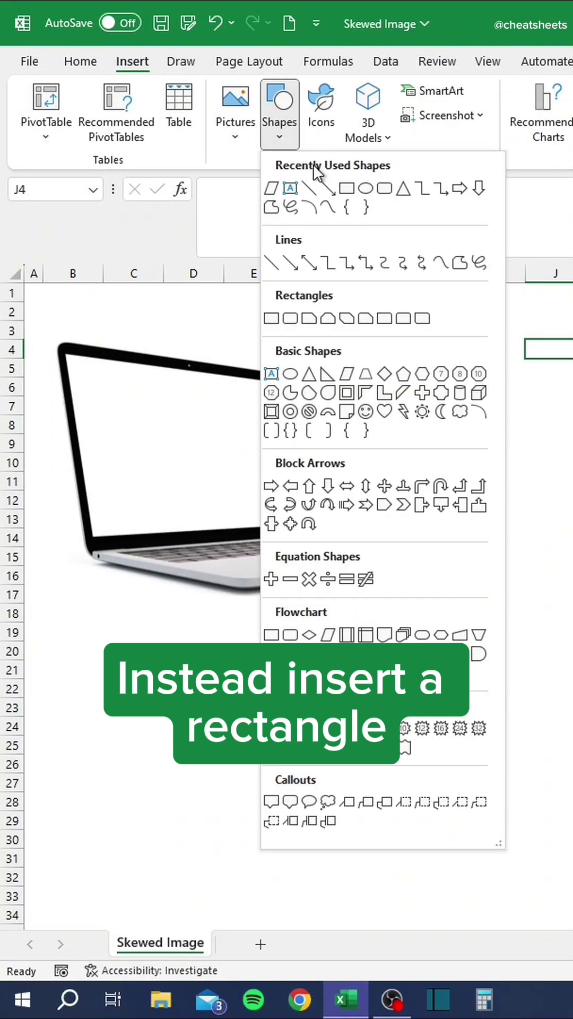
click(344, 187)
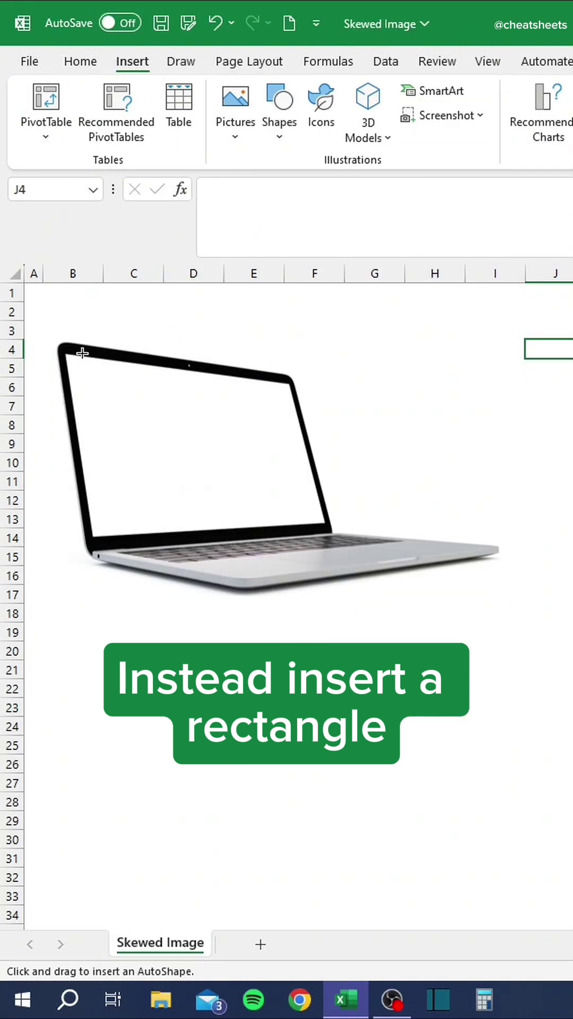
drag(62, 353, 326, 522)
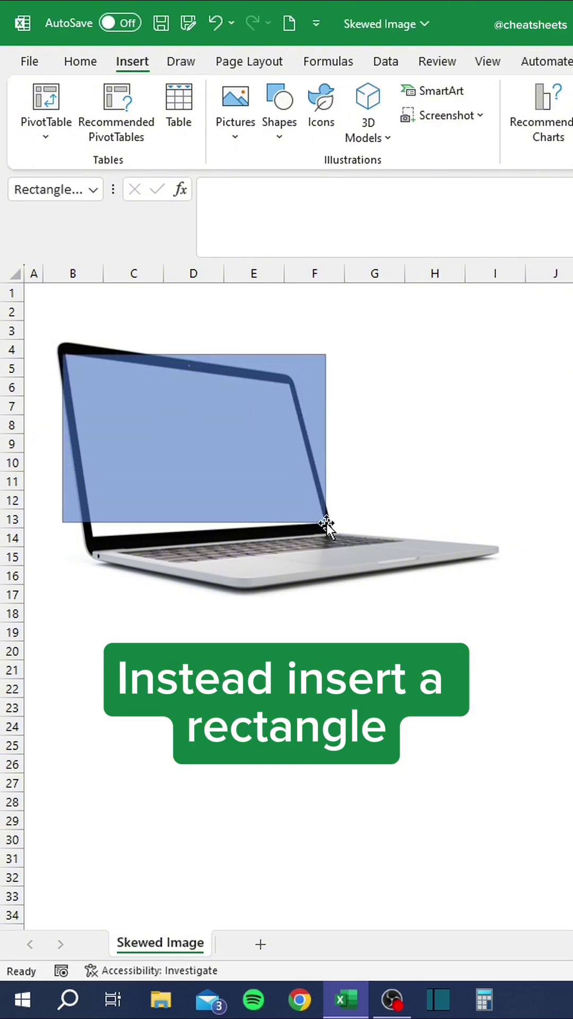
Use Edit Points to drag the rectangle's corners onto the tilted screen's corners
right_click(189, 455)
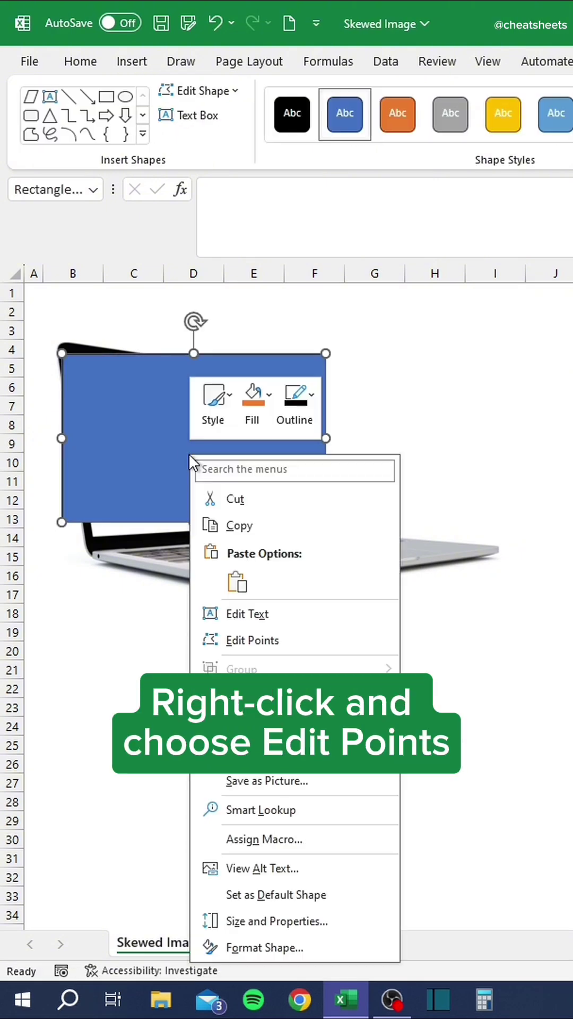
click(264, 642)
scroll(284, 396, up, 8)
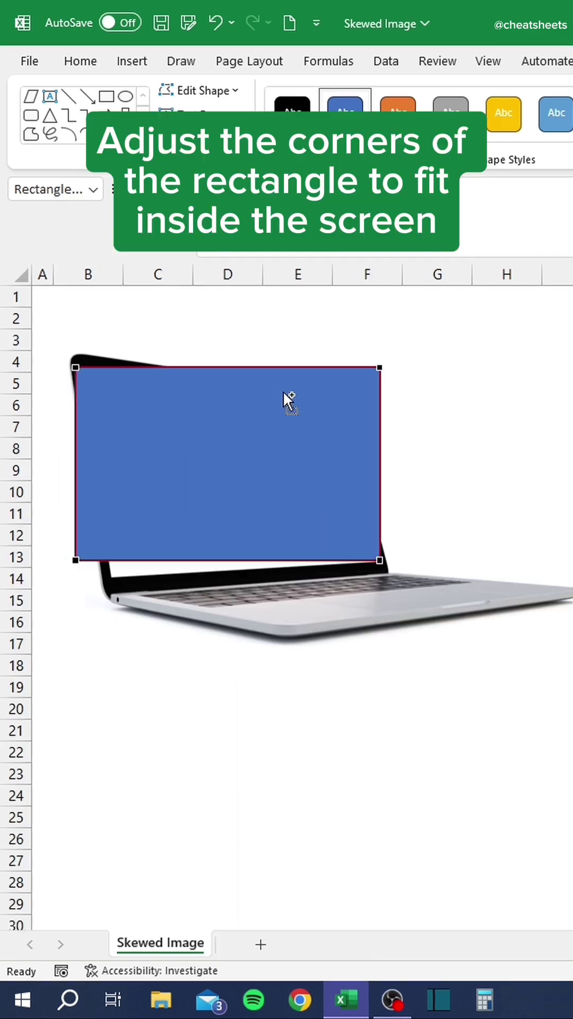
drag(139, 827, 210, 864)
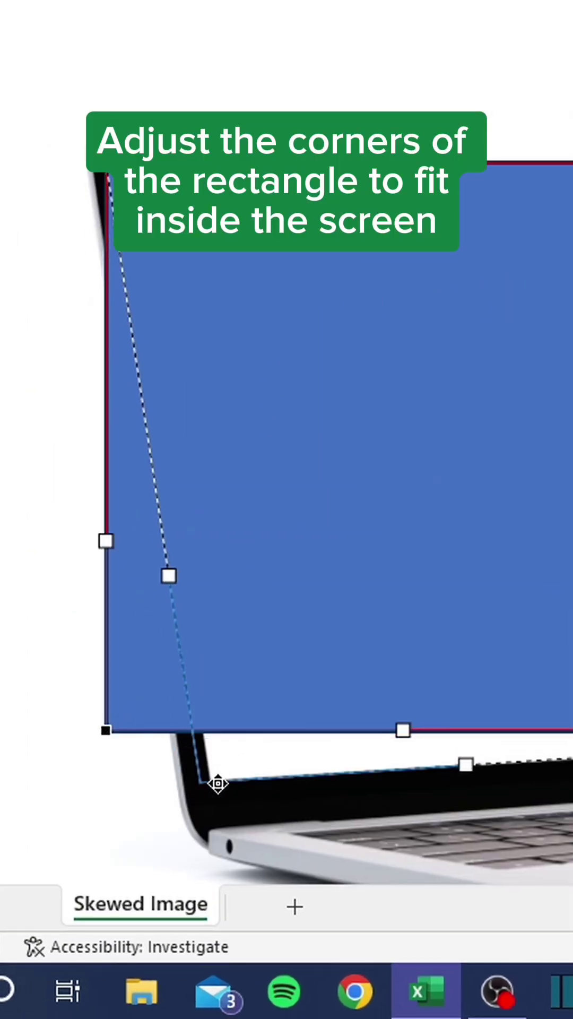
mouse_move(217, 784)
mouse_down()
mouse_move(222, 779)
mouse_move(218, 778)
mouse_up()
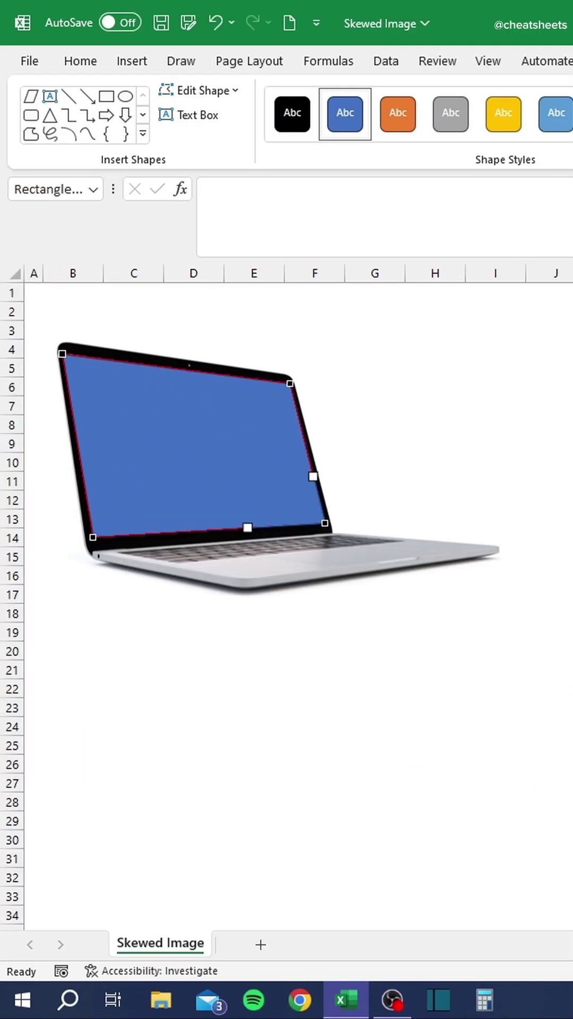
Set the screen shape's fill to the Proboscis Monkey picture file via Format Shape
click(187, 603)
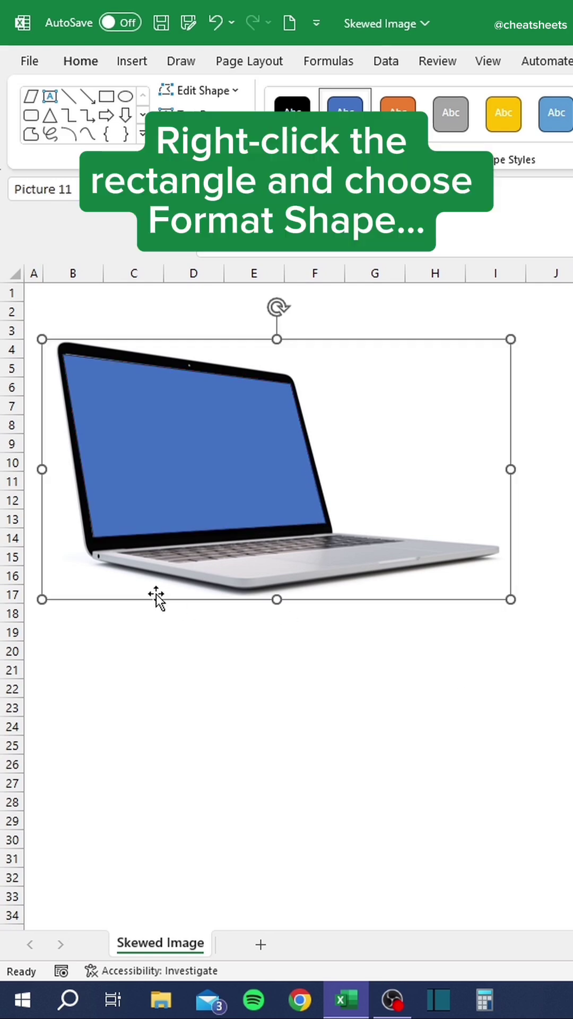
right_click(151, 477)
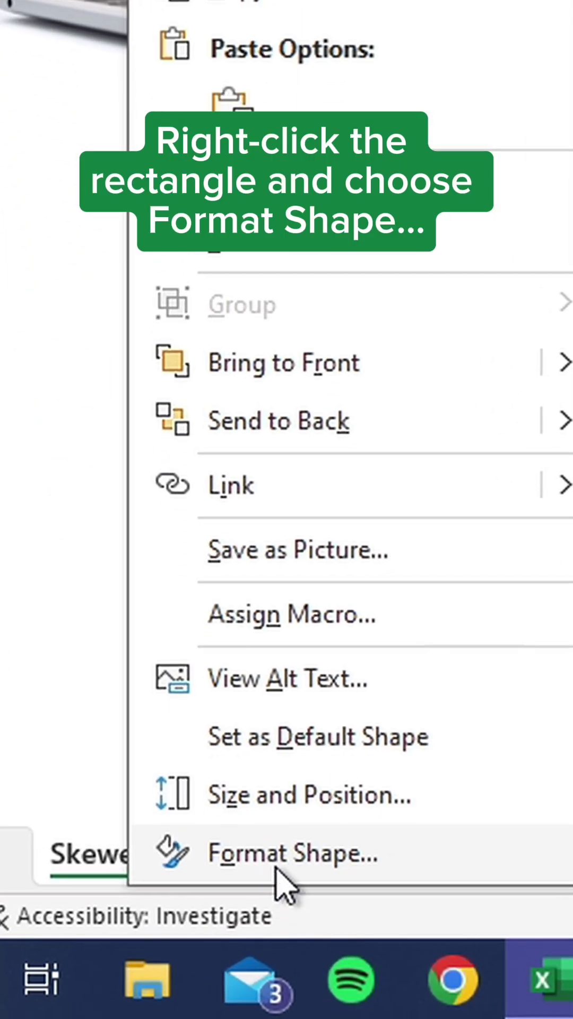
click(220, 944)
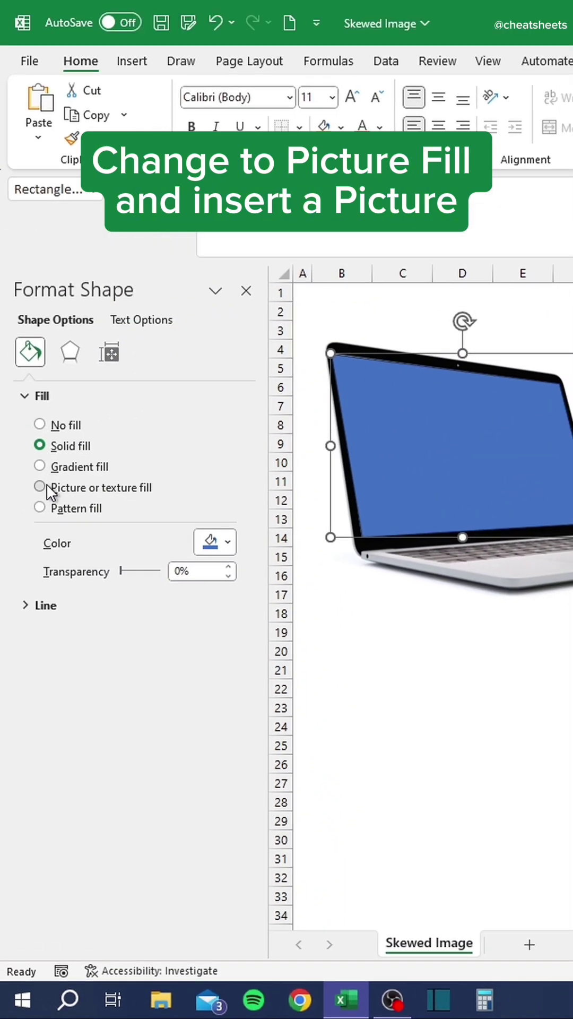
click(40, 486)
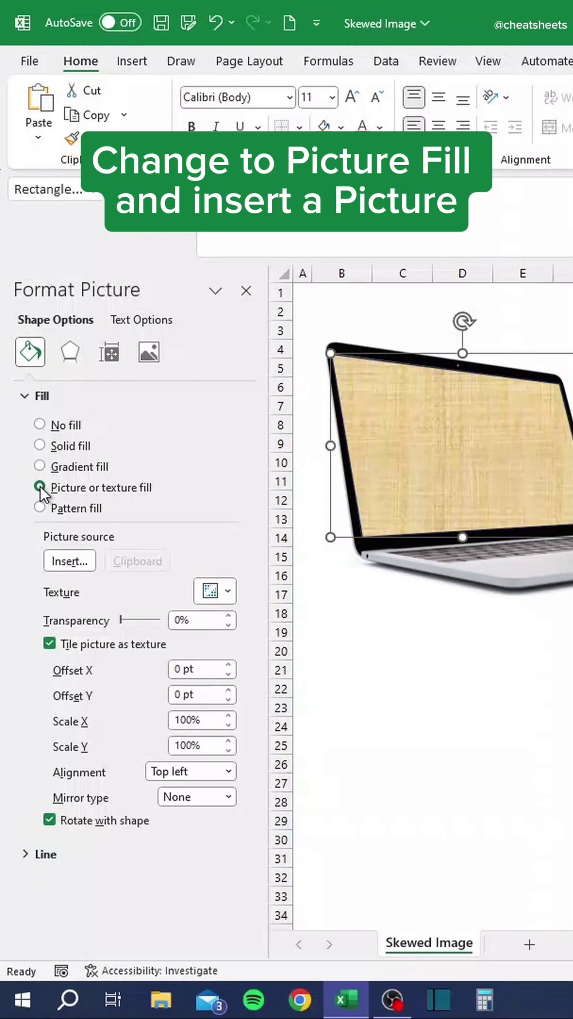
click(68, 560)
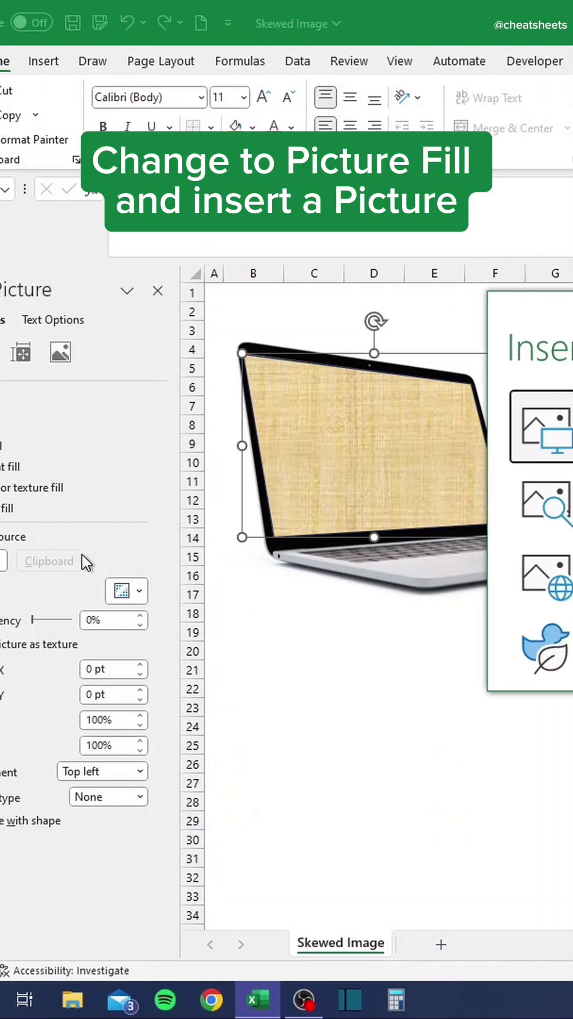
click(362, 448)
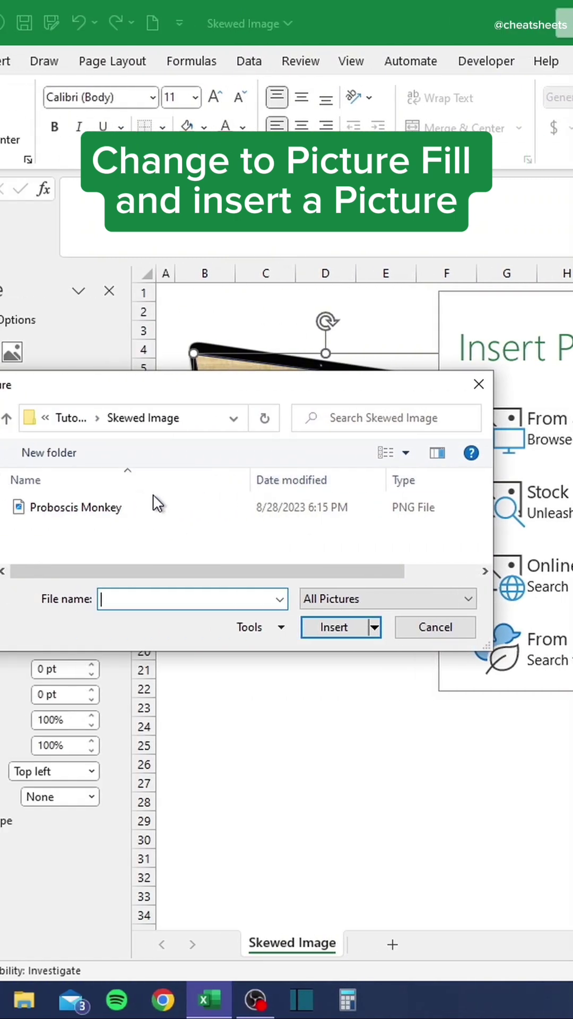
click(242, 508)
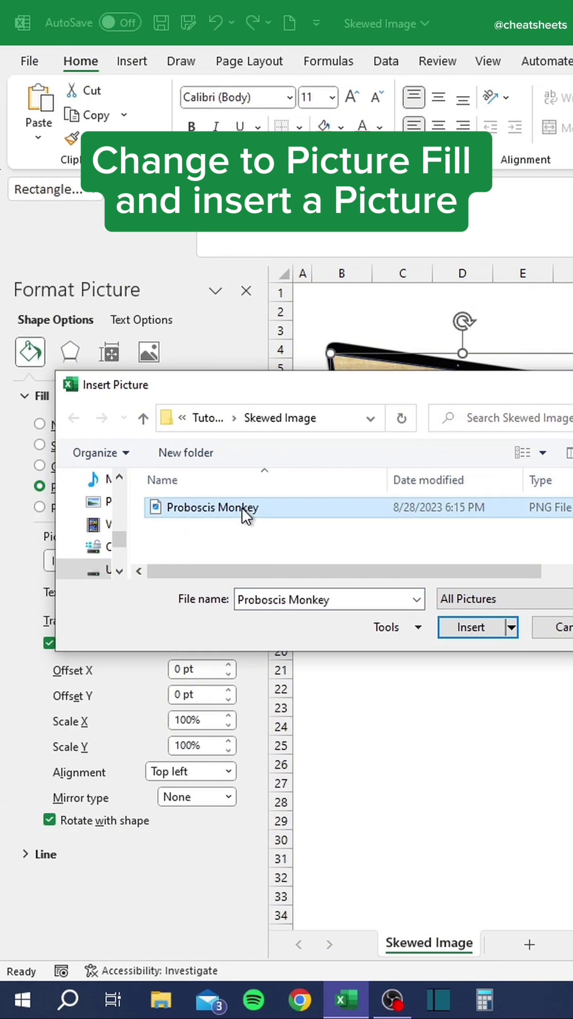
double_click(242, 508)
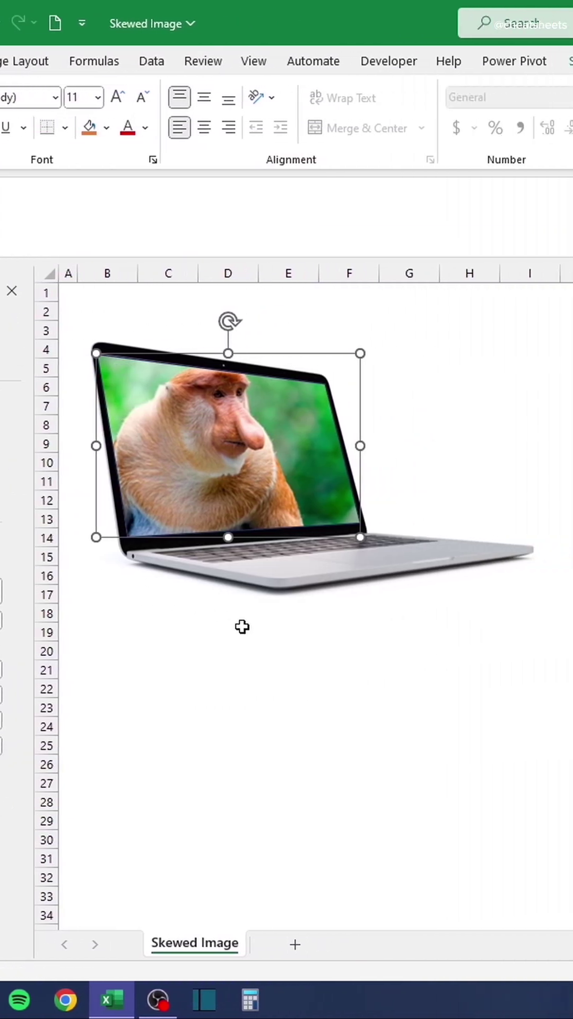
click(263, 630)
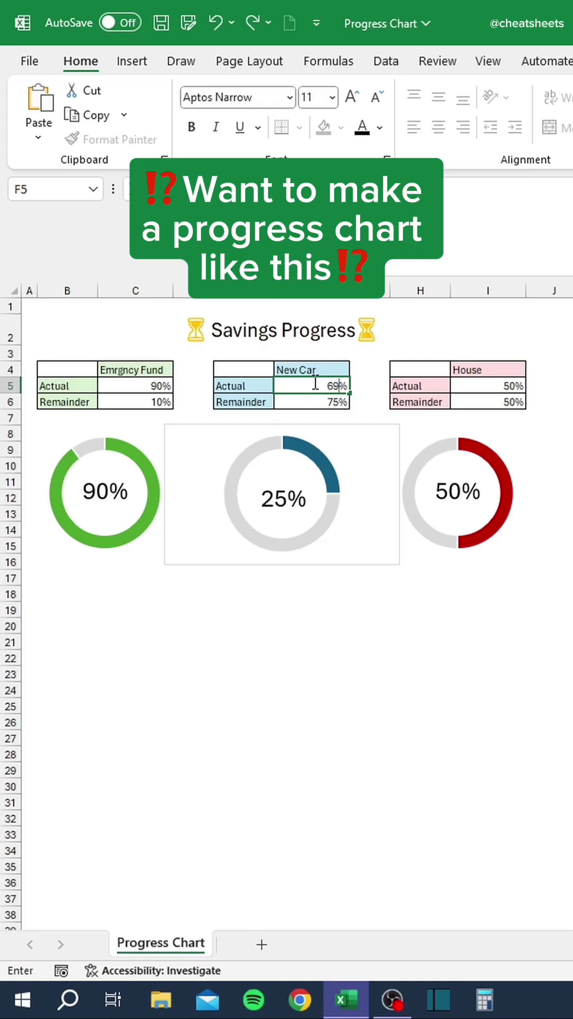
Enter 69, then 100 as New Car's Actual value in F5
text(69)
key(Return)
click(313, 381)
text(100)
key(Return)
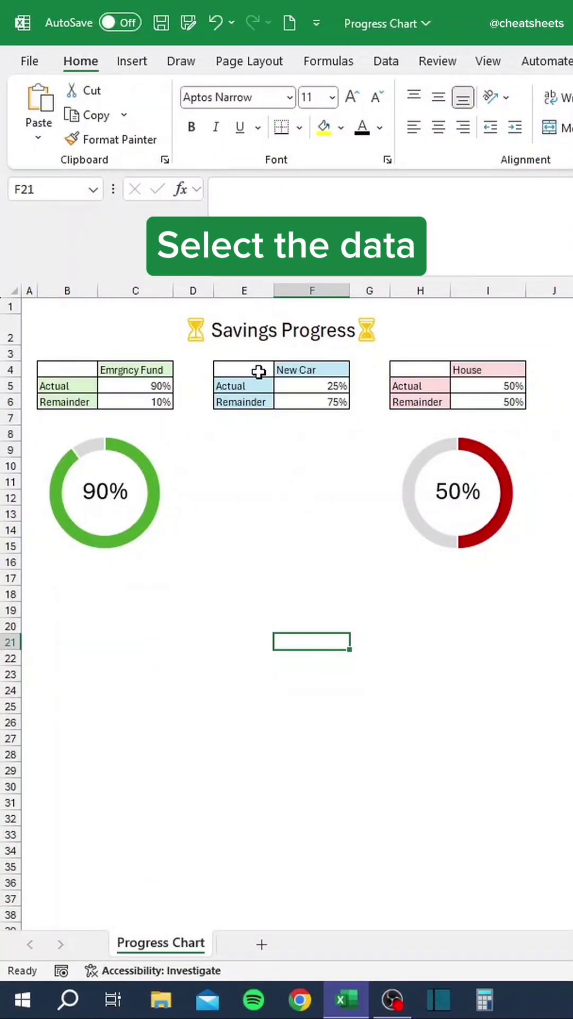
Insert a doughnut chart from the New Car table and size it between the other rings
drag(259, 372, 292, 382)
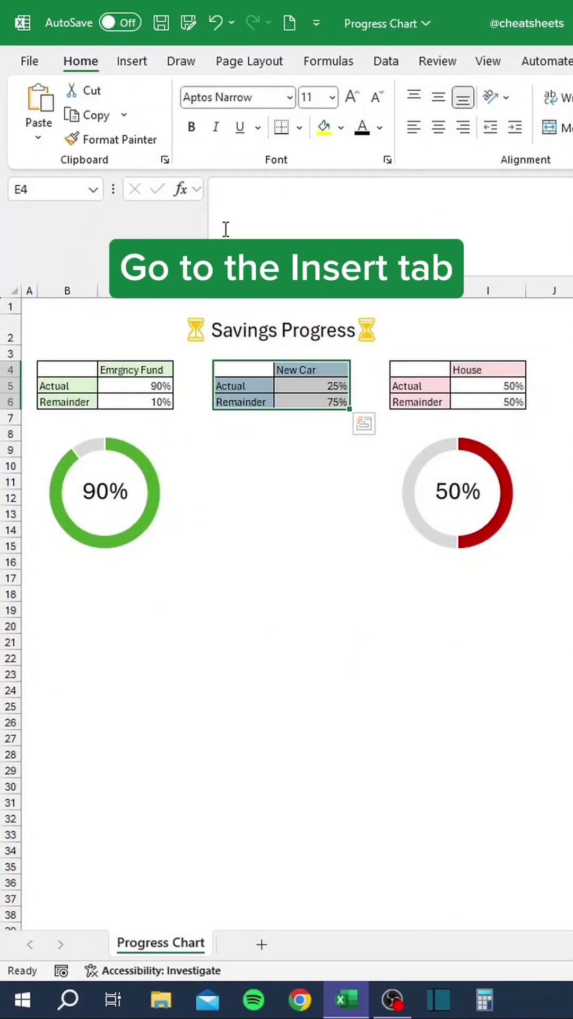
click(131, 61)
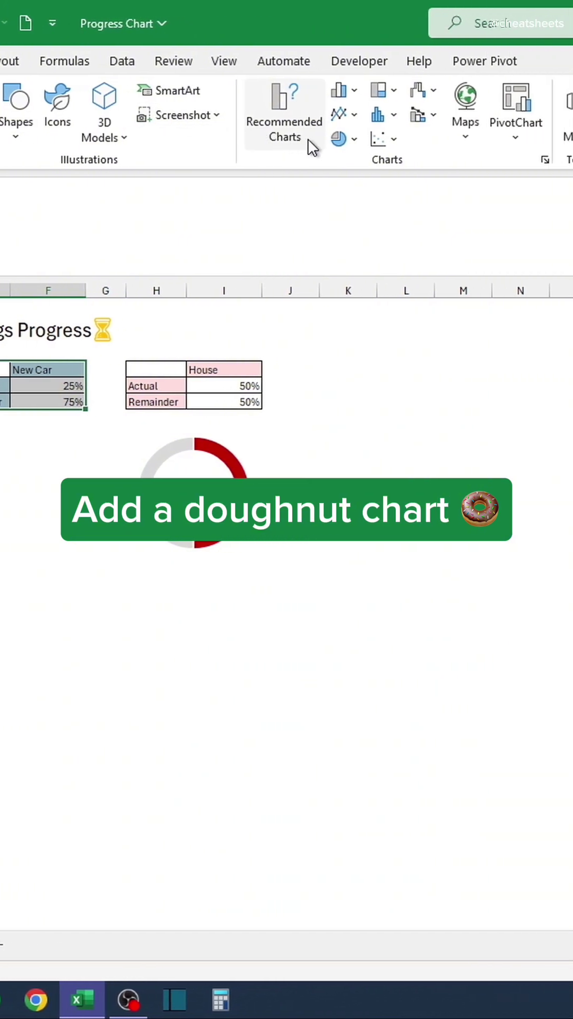
click(342, 140)
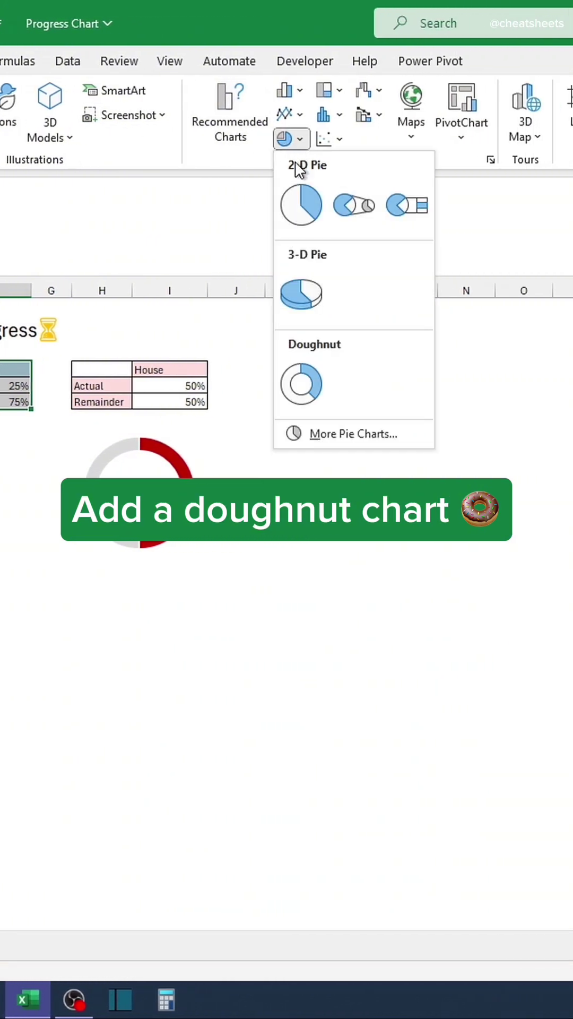
click(302, 385)
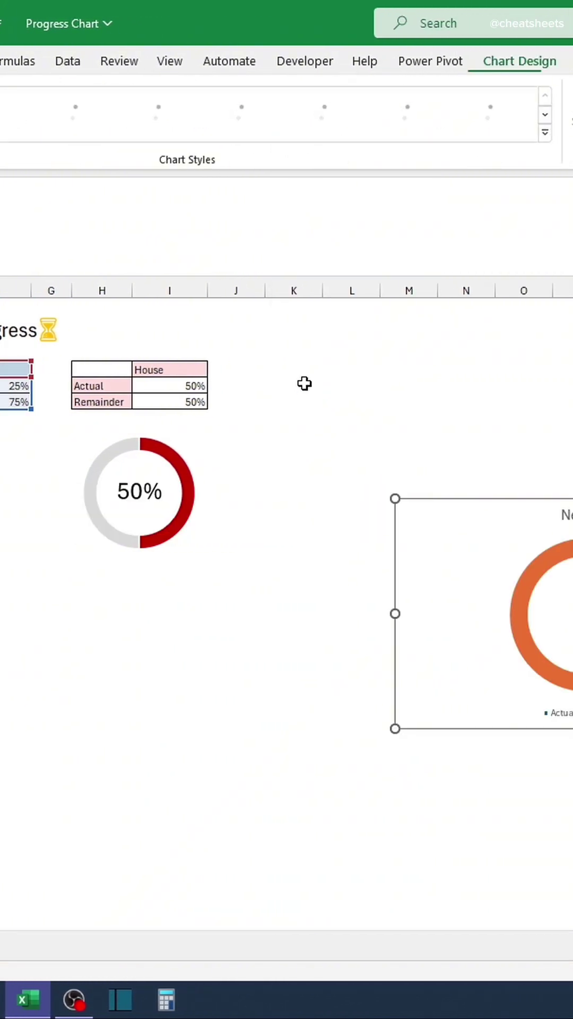
drag(423, 510, 172, 423)
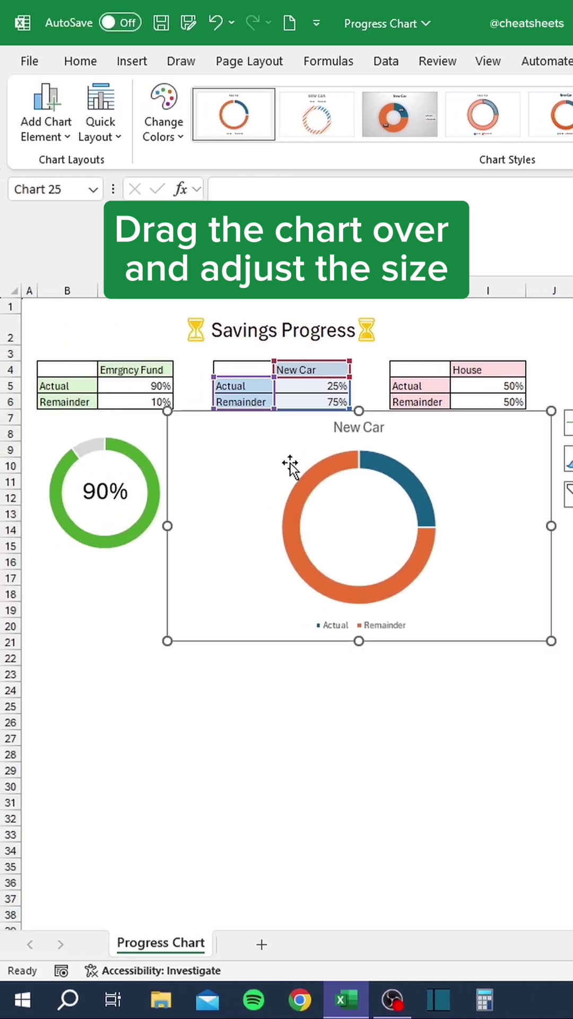
drag(551, 641, 401, 550)
drag(349, 432, 355, 444)
Delete the New Car chart's title and legend
click(308, 443)
key(Delete)
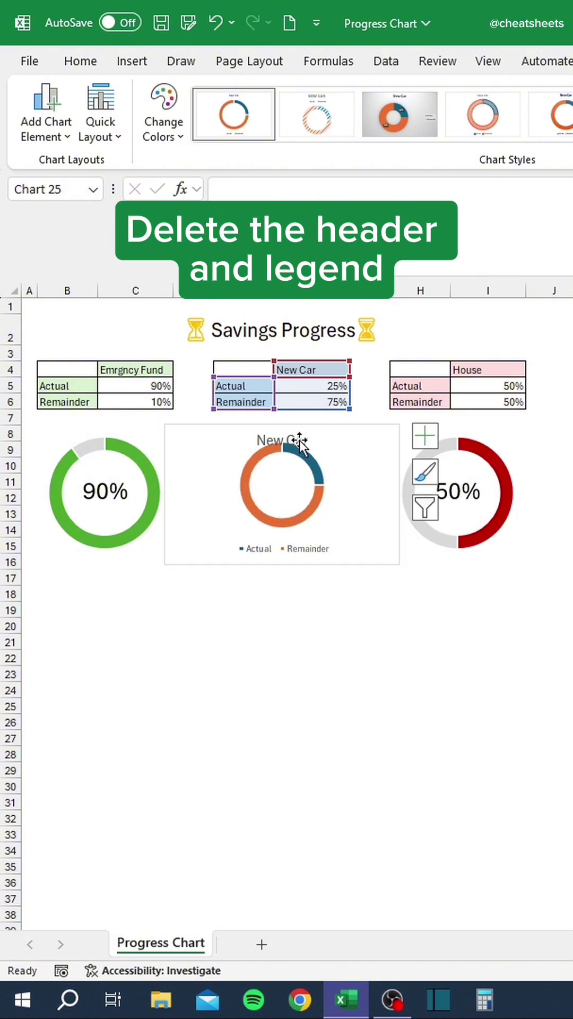
click(311, 549)
key(Delete)
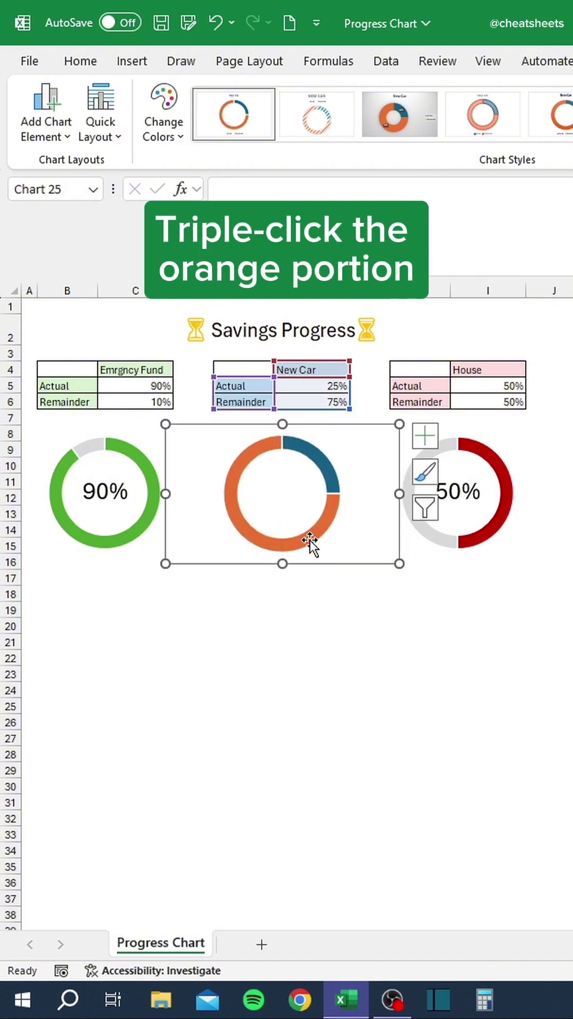
Give the orange remainder slice a light grey solid fill
click(303, 537)
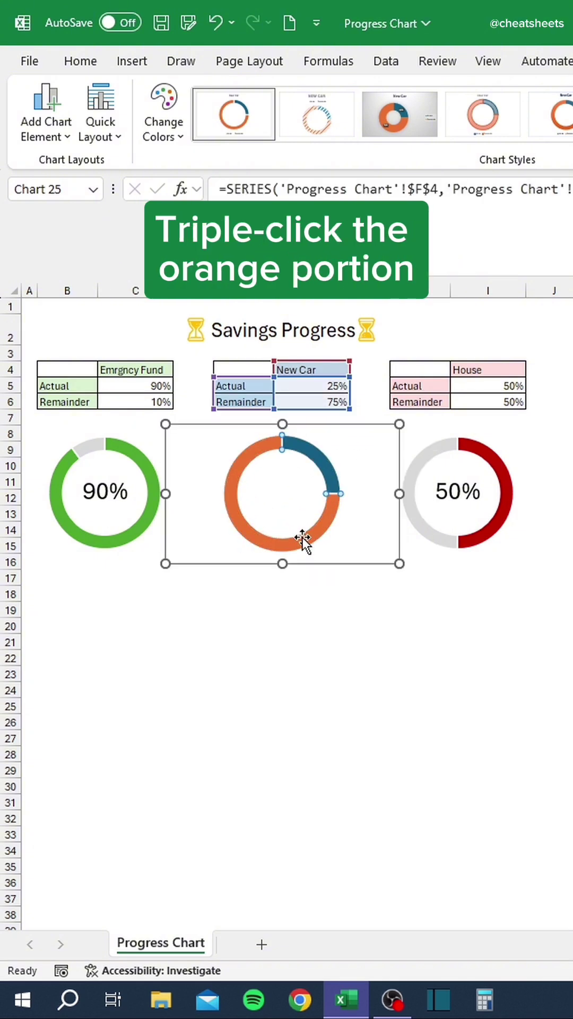
double_click(303, 537)
click(34, 380)
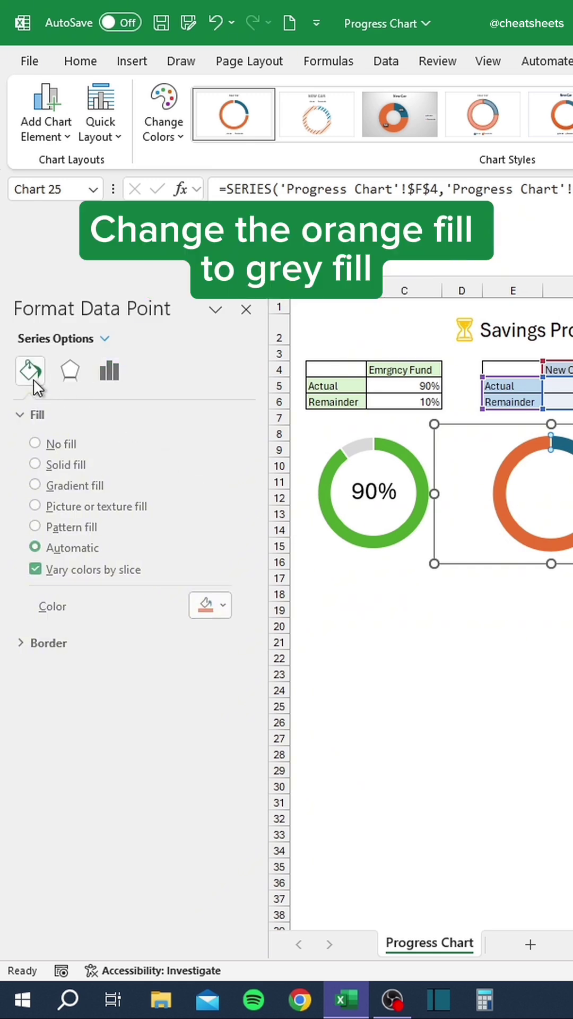
click(221, 607)
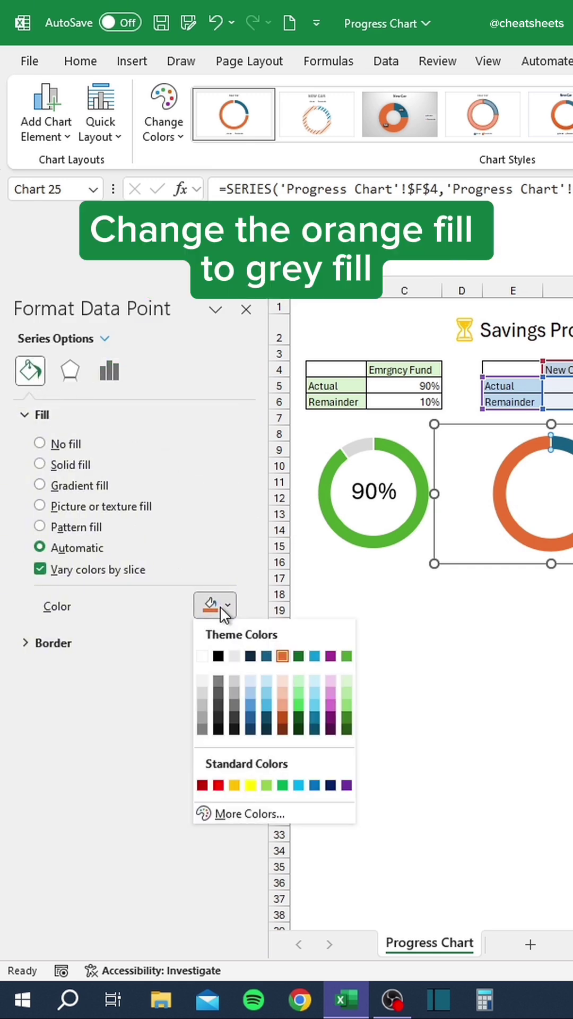
click(202, 692)
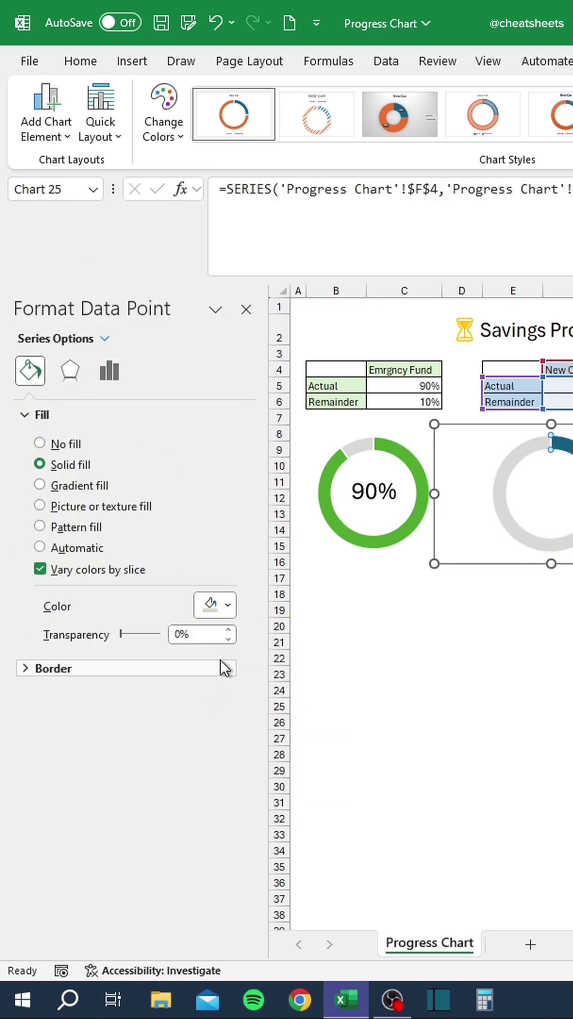
click(247, 311)
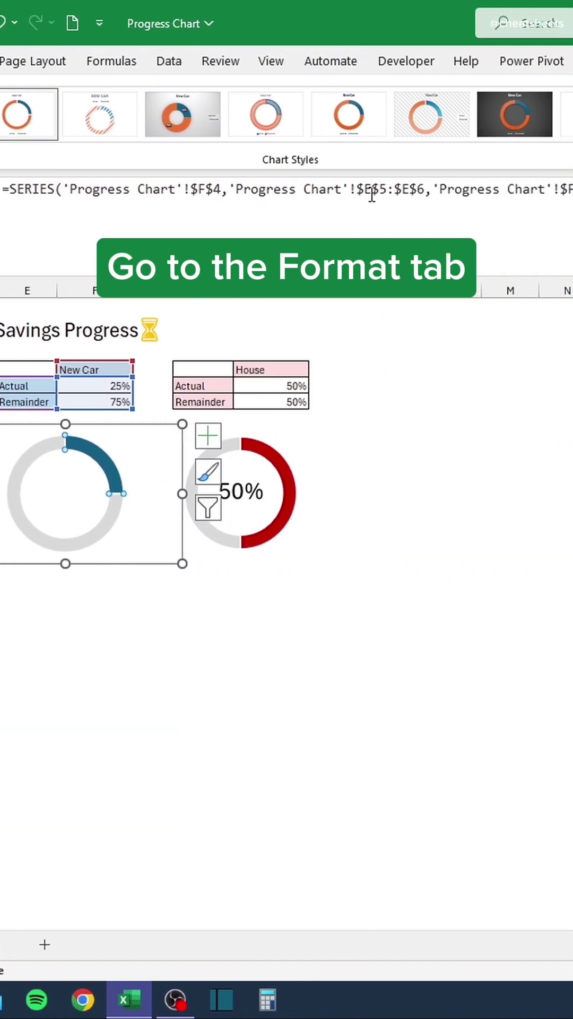
Draw a text box inside the doughnut linked to cell F5, showing 25%
click(425, 62)
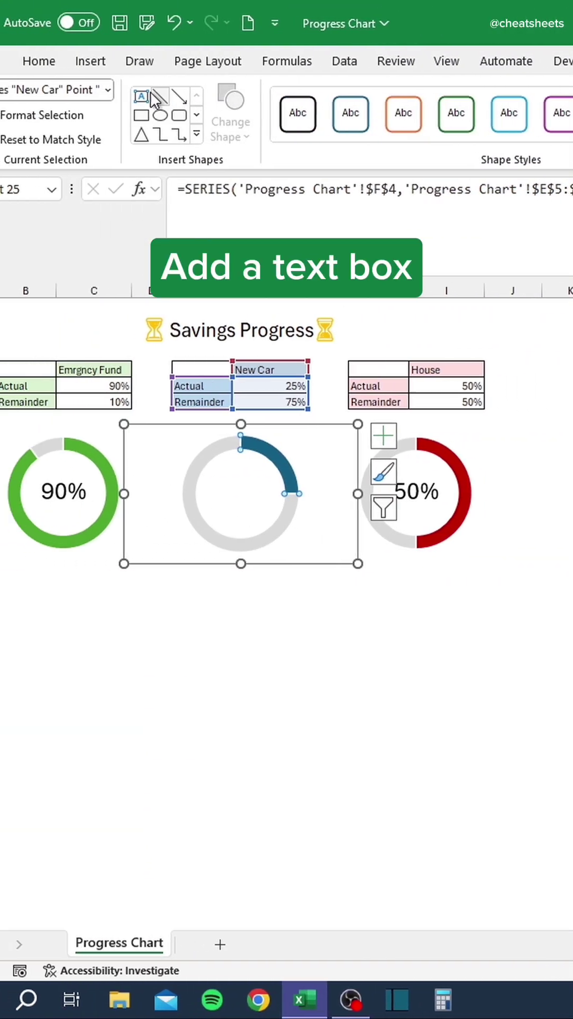
click(0, 95)
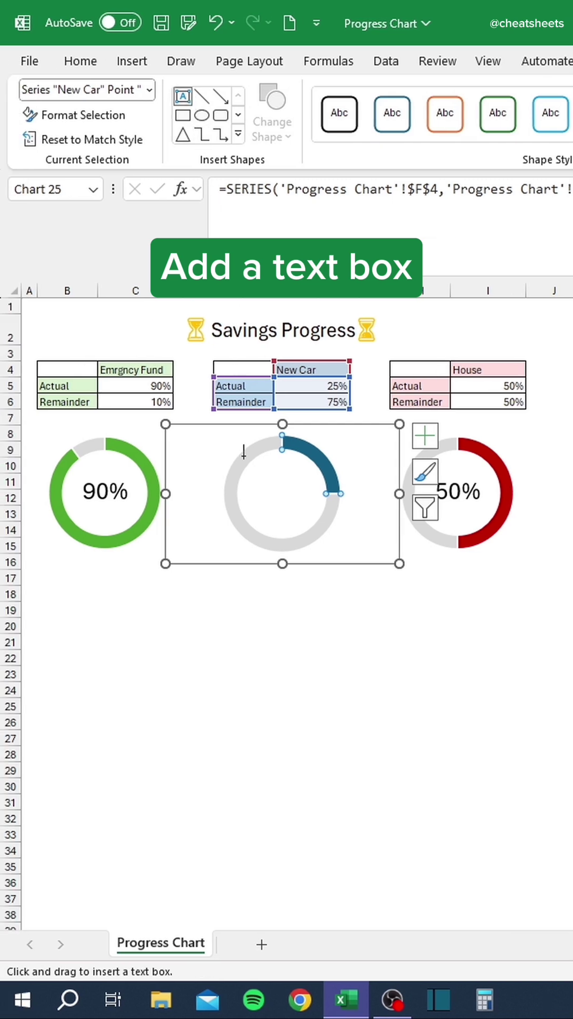
drag(245, 466, 323, 531)
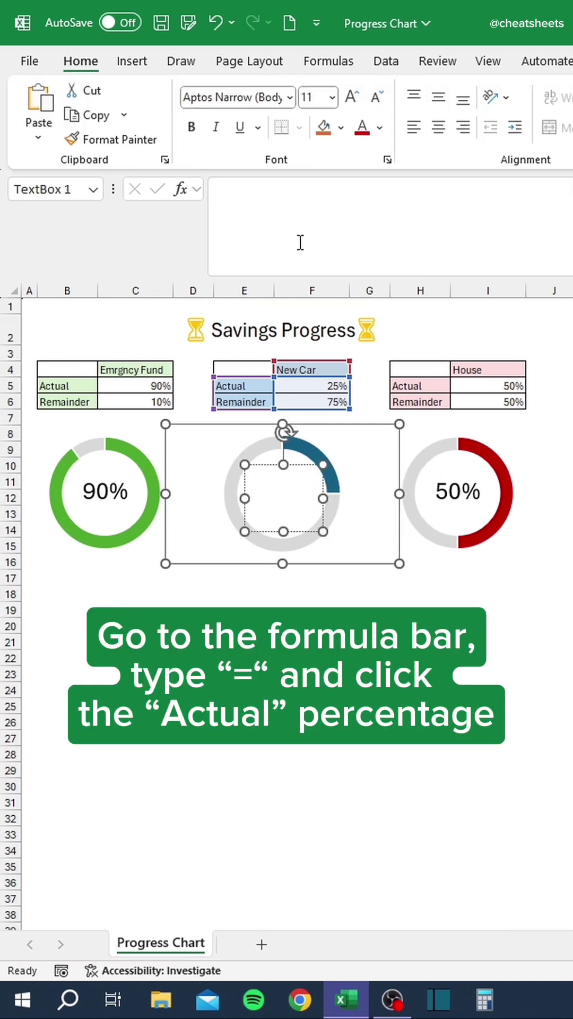
click(299, 199)
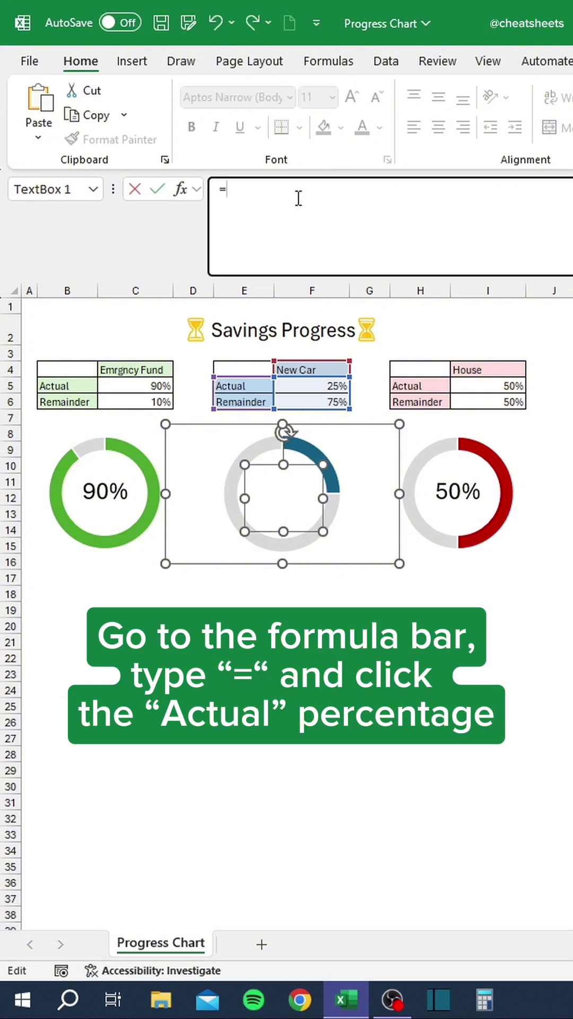
click(306, 390)
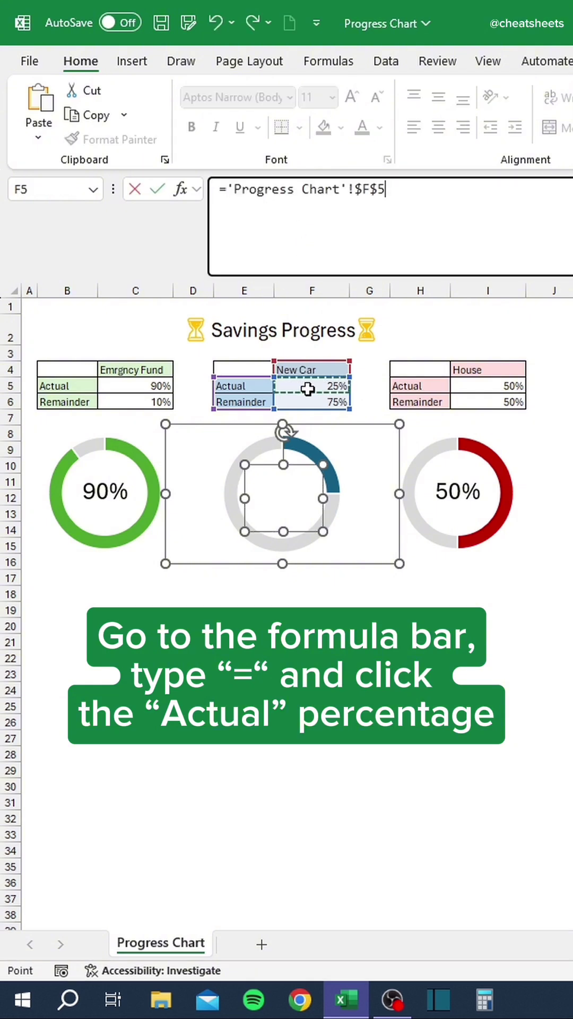
key(Return)
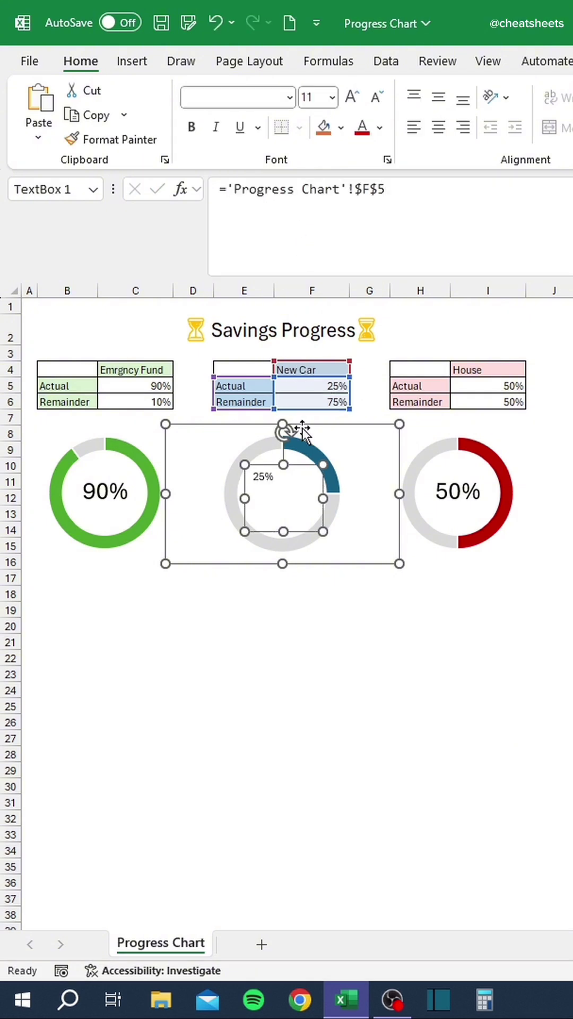
Format the label at font size 24, centred horizontally and vertically
click(279, 479)
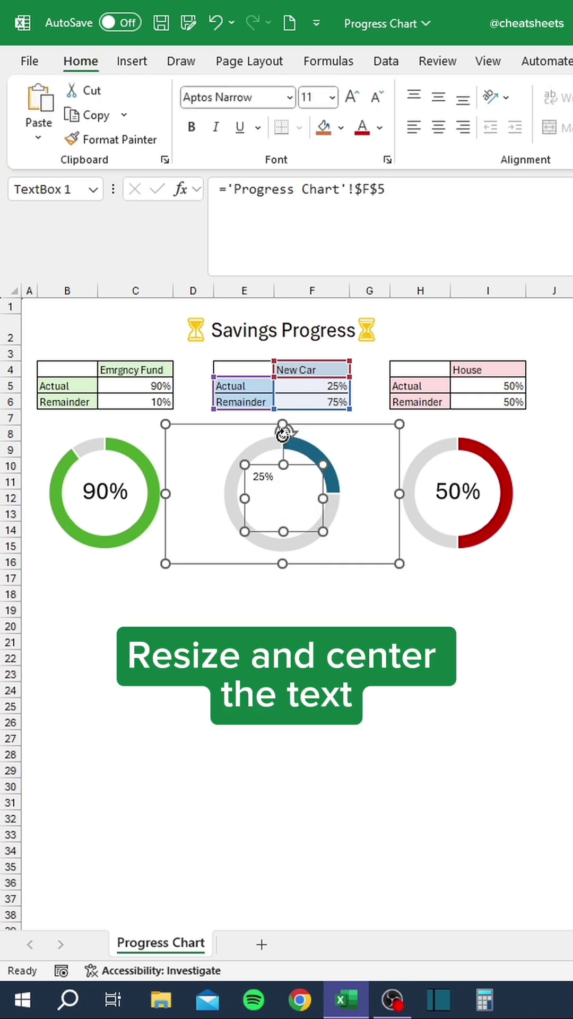
click(332, 98)
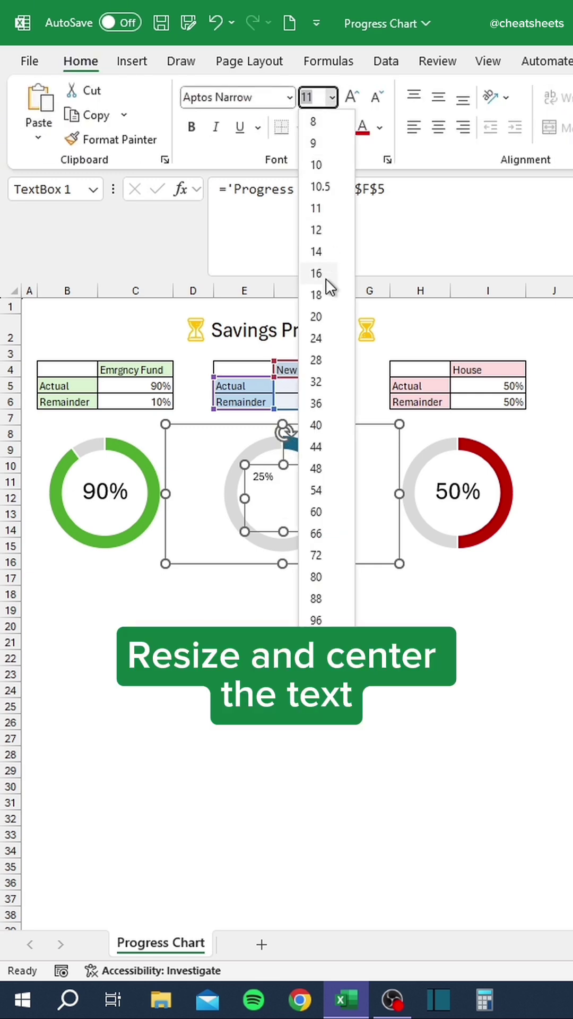
click(314, 341)
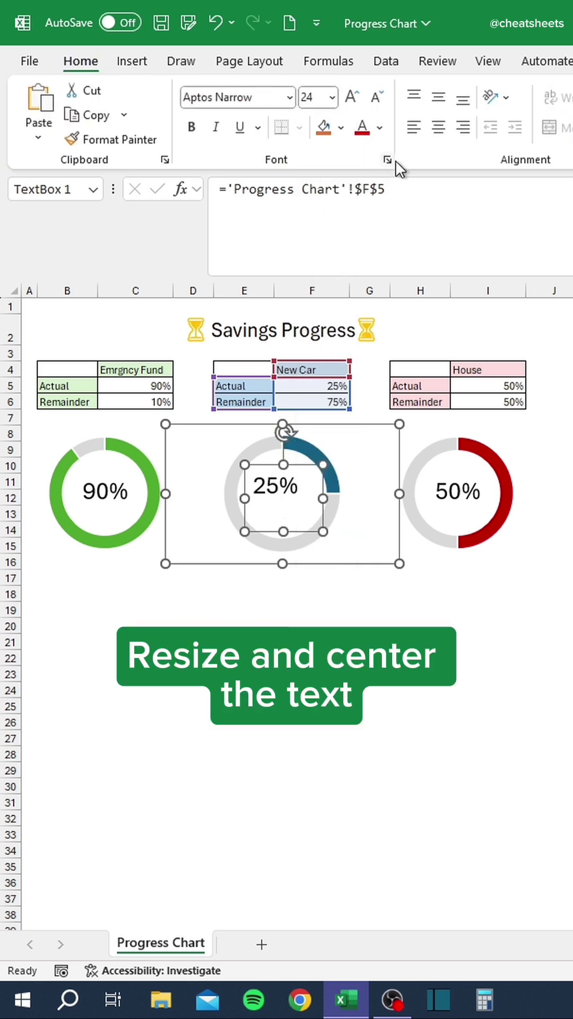
click(435, 136)
click(438, 101)
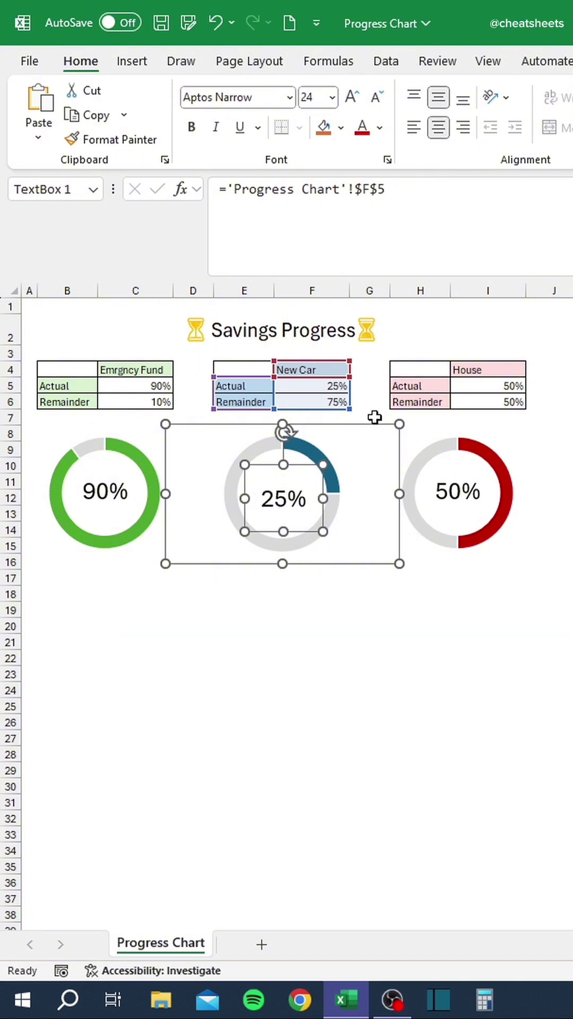
key(Escape)
Change New Car's actual in F5 to 69%, then to 100%
click(313, 381)
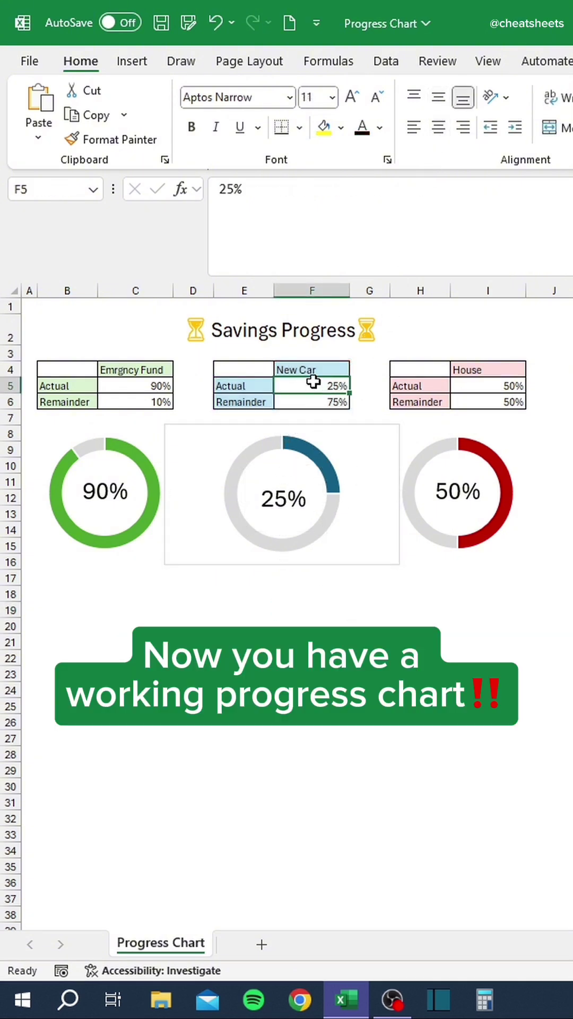
text(69)
key(Return)
click(313, 381)
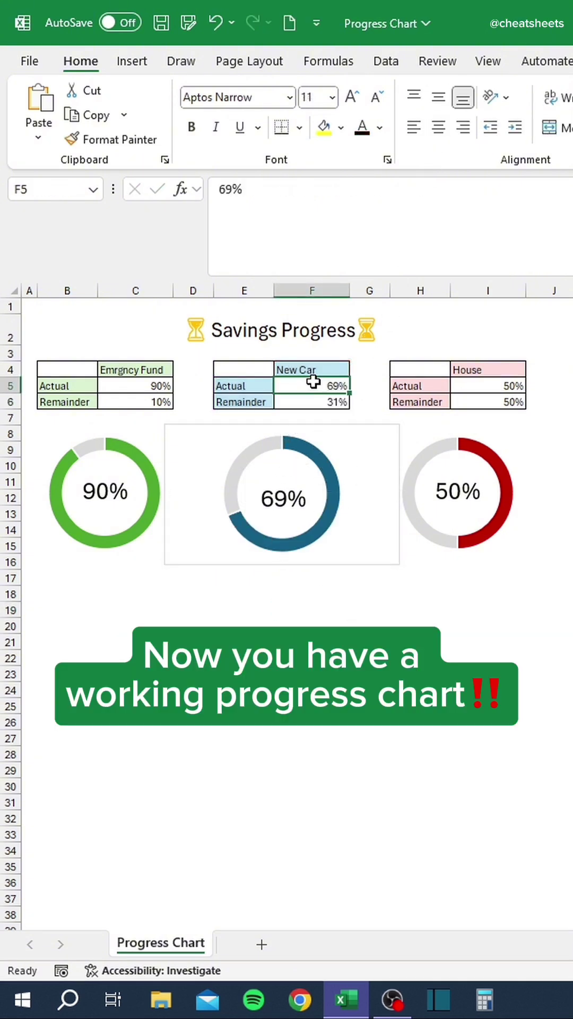
text(100)
key(Return)
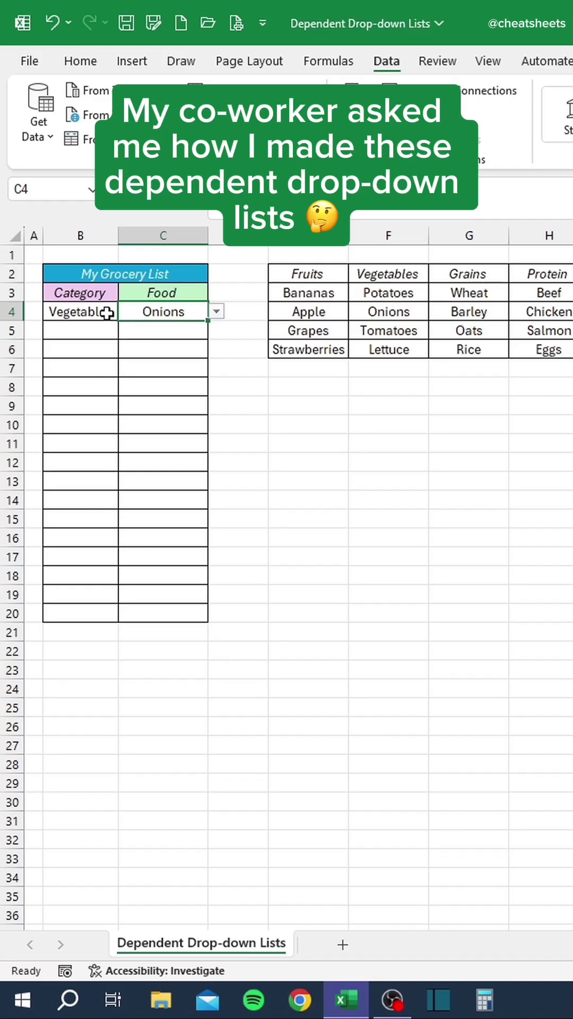
Try the existing drop-downs: choose Grains and Oats, then switch the category to Protein
click(127, 312)
click(97, 362)
click(162, 314)
click(217, 311)
click(177, 360)
click(106, 318)
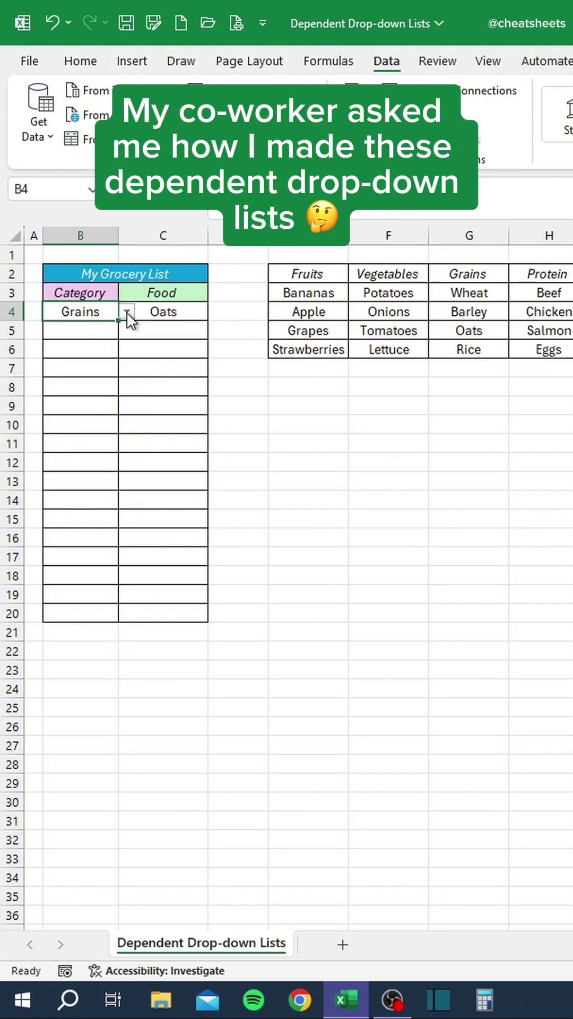
click(127, 312)
click(98, 377)
click(160, 313)
click(208, 313)
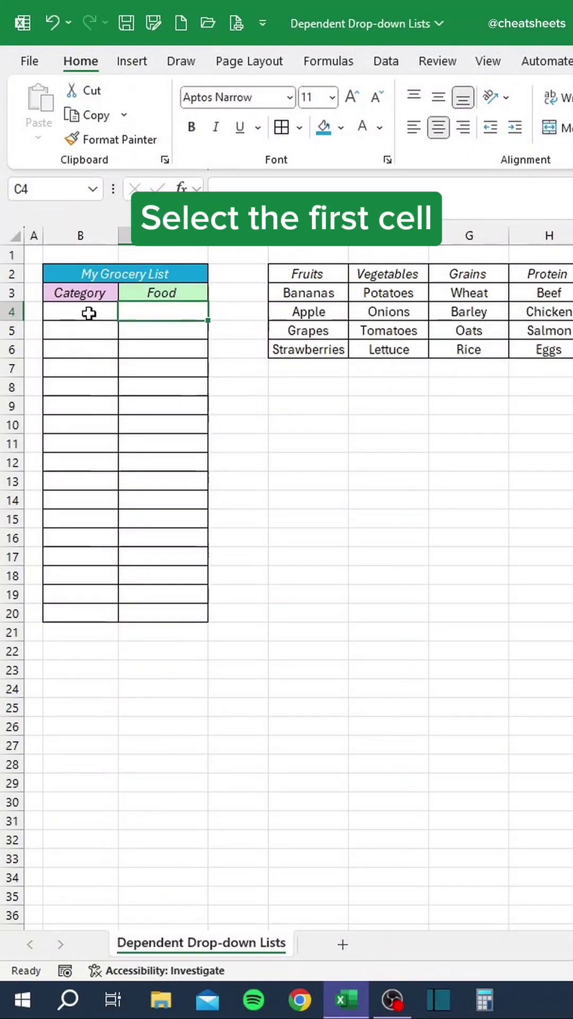
Add List data validation to B4 with source E2:I2, then pick Fruits
click(85, 310)
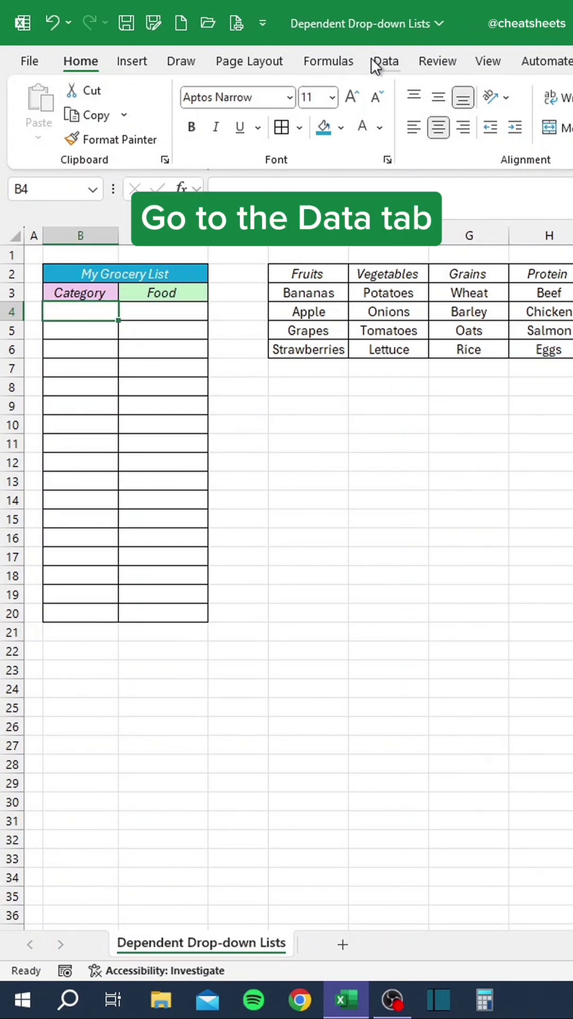
click(386, 62)
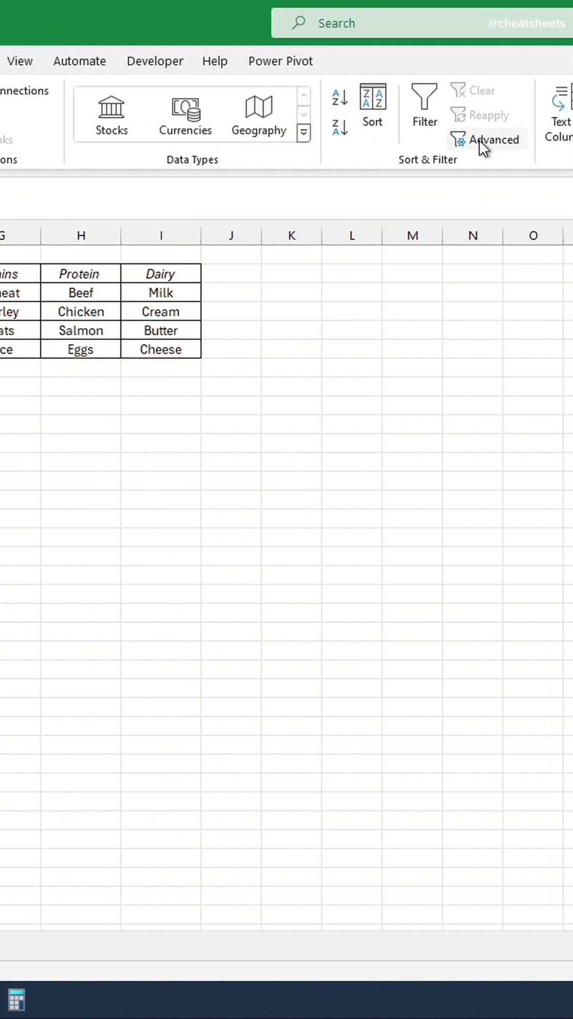
click(327, 141)
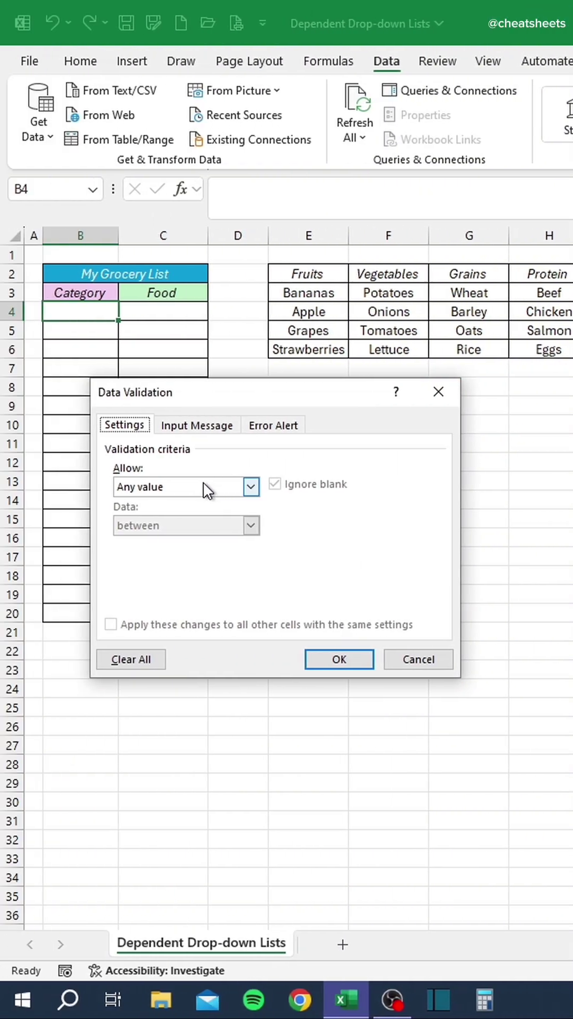
click(203, 482)
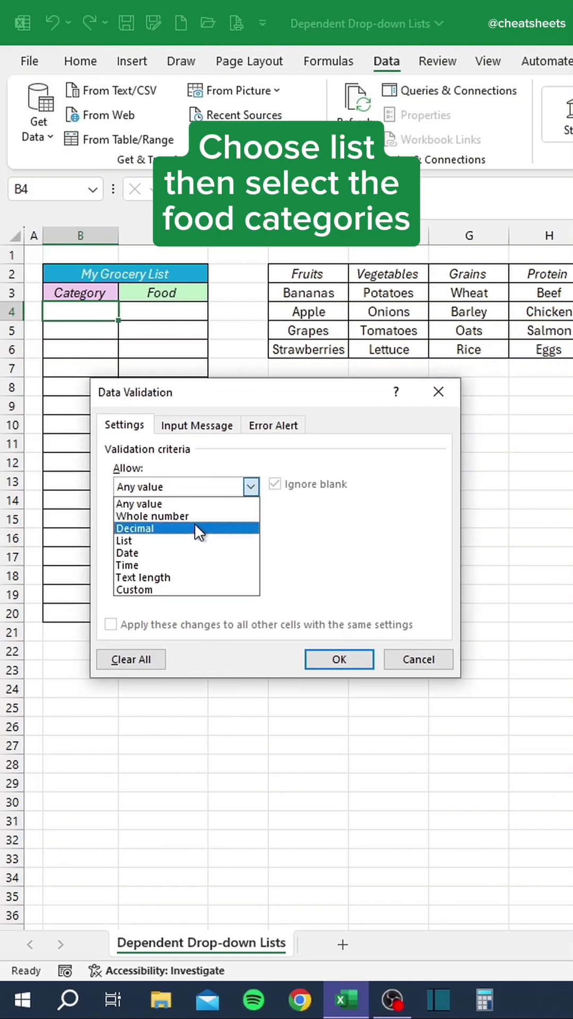
click(181, 540)
click(181, 561)
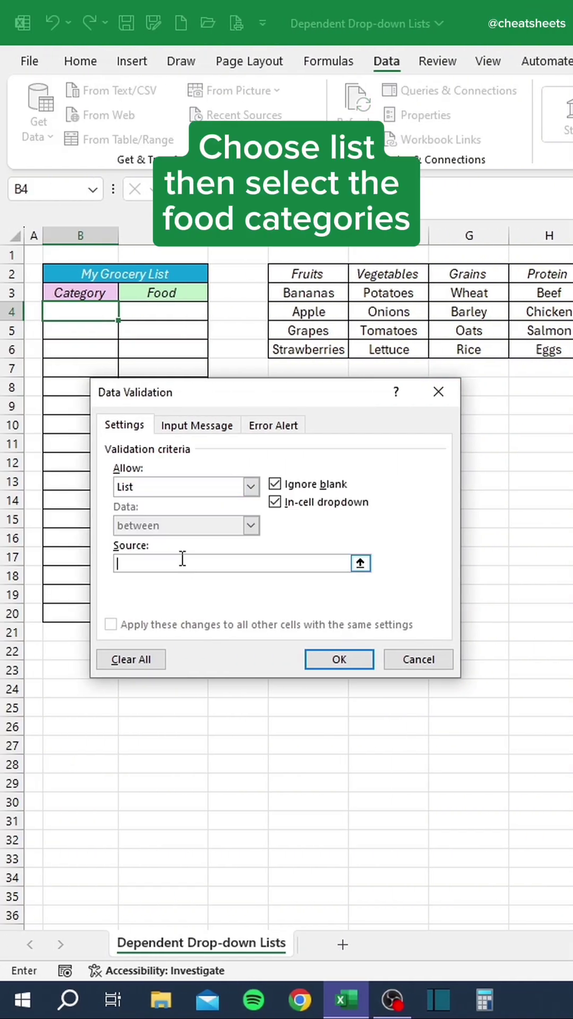
drag(291, 274, 572, 274)
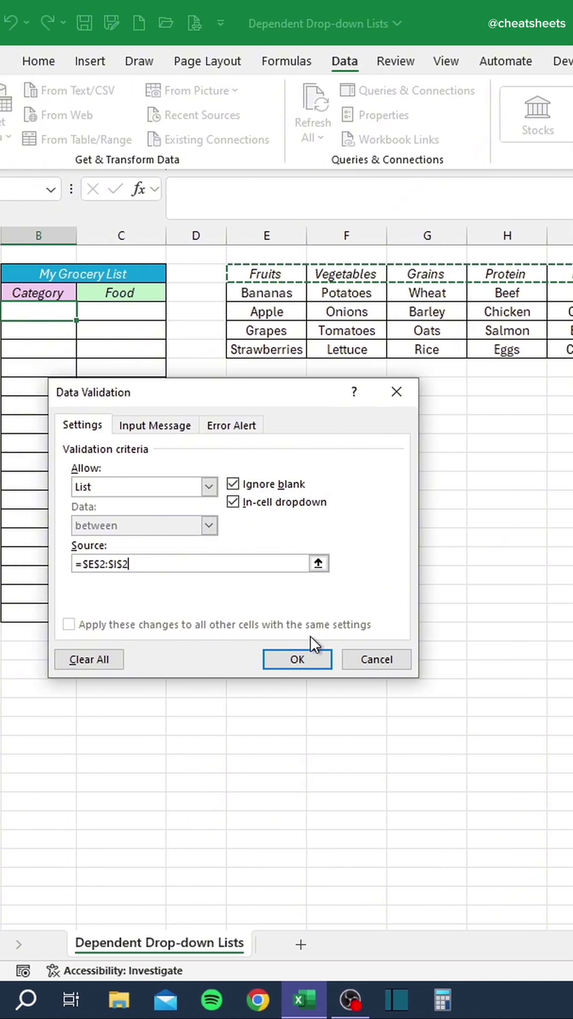
click(207, 658)
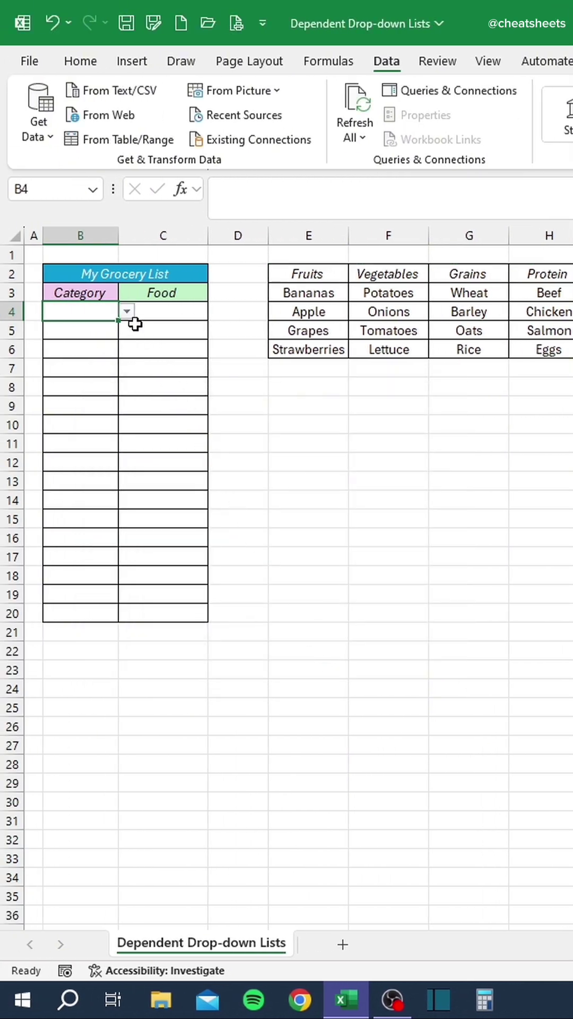
click(126, 311)
click(109, 331)
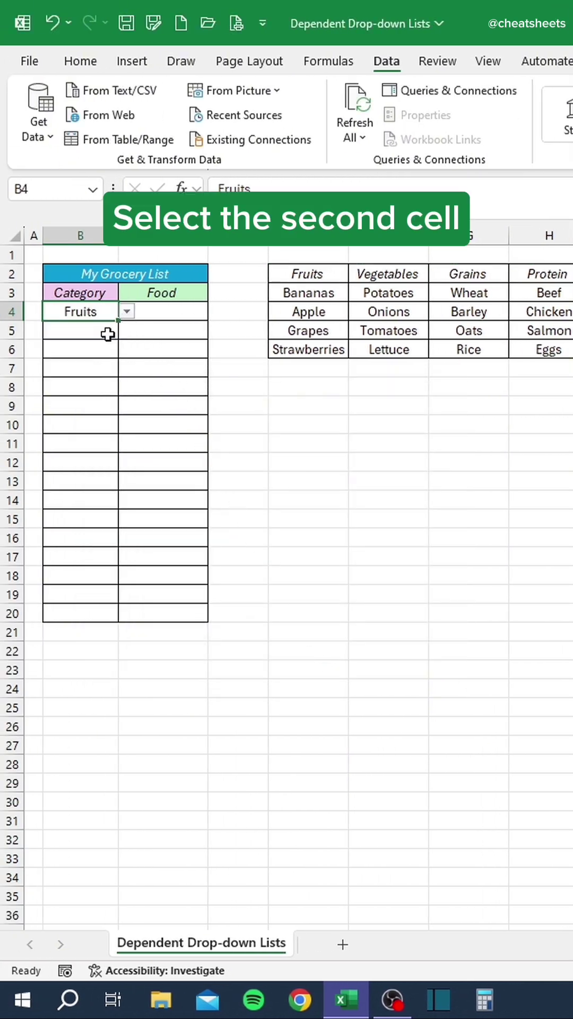
Give C4 a List validation with source =INDEX($E$3:$I$6,0,MATCH(B4,$E$2:$I$2,0))
click(189, 313)
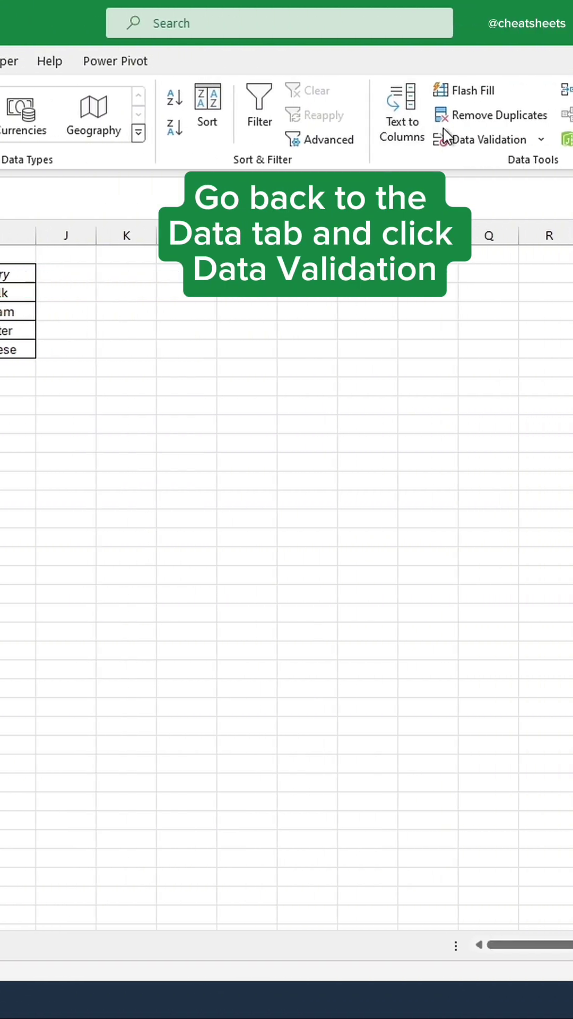
click(318, 139)
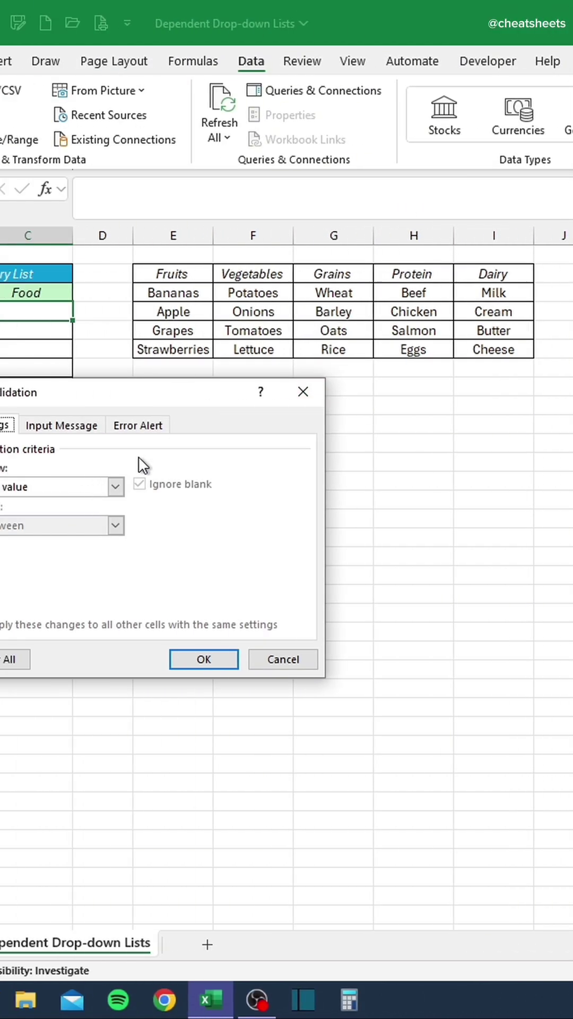
click(62, 487)
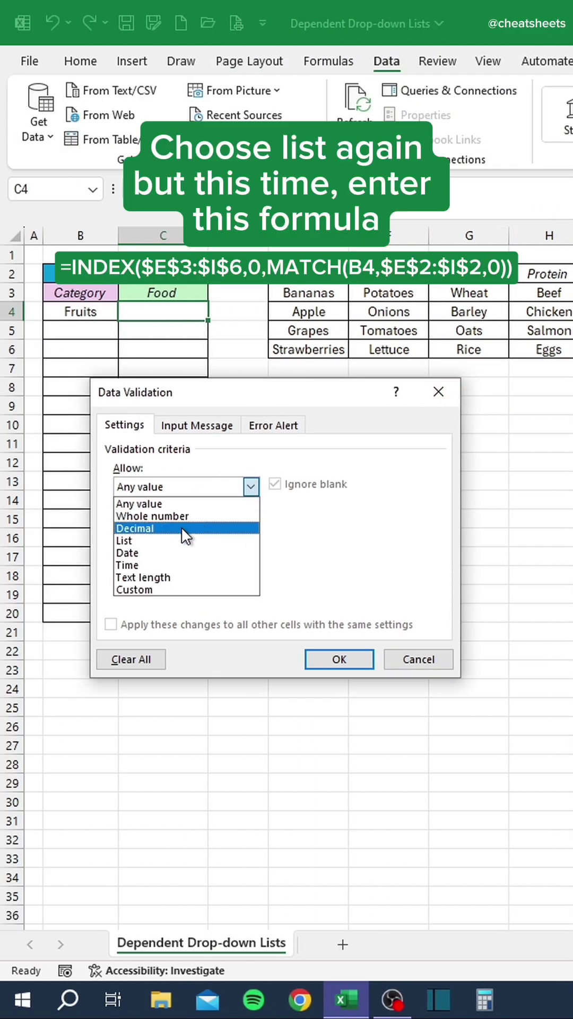
click(42, 537)
click(177, 564)
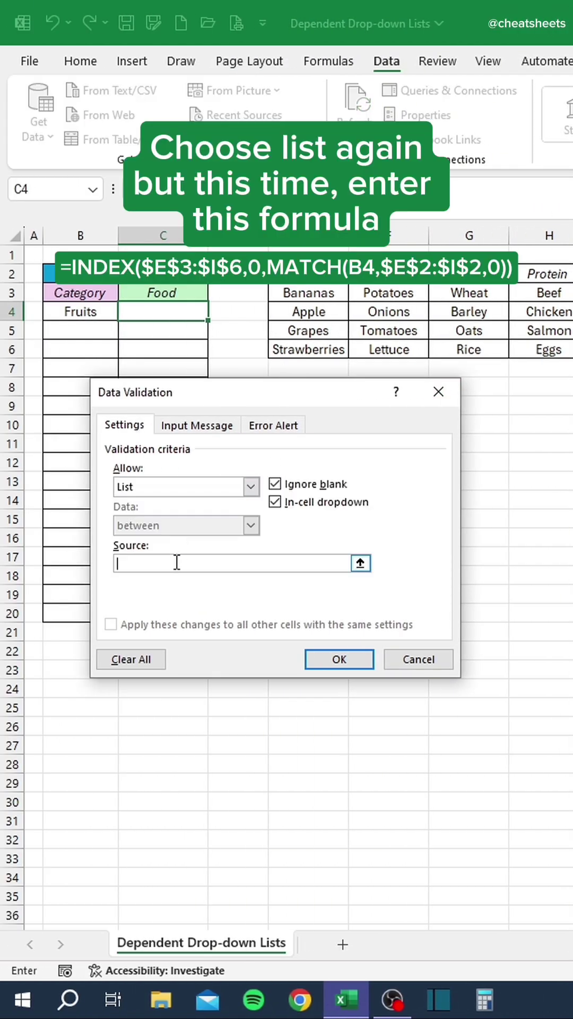
text(=INDEX()
drag(308, 295, 494, 379)
text(,0,MATCH()
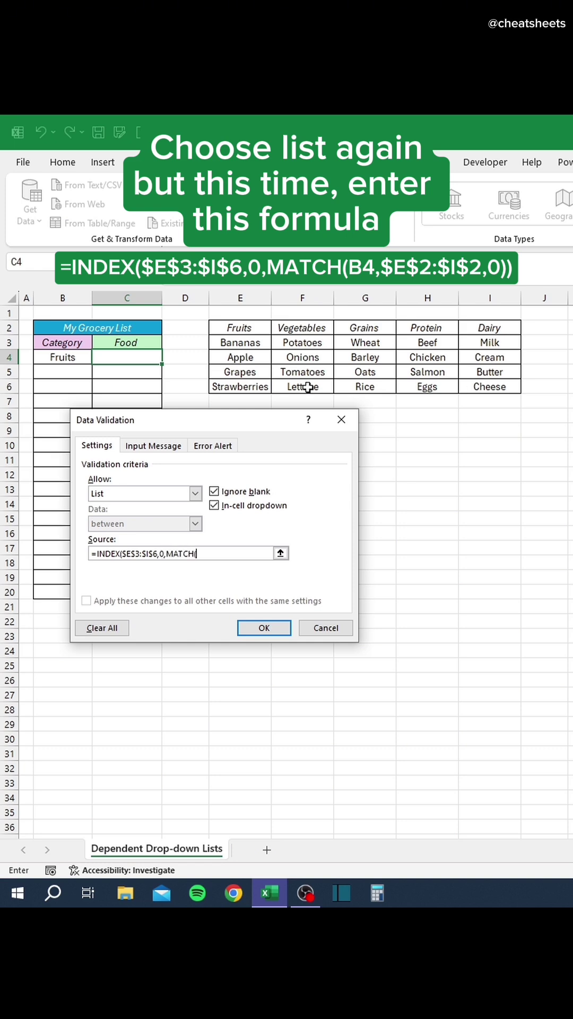
click(73, 359)
key(F4)
key(F4)
key(F4)
text(,)
drag(240, 328, 480, 330)
text(,)
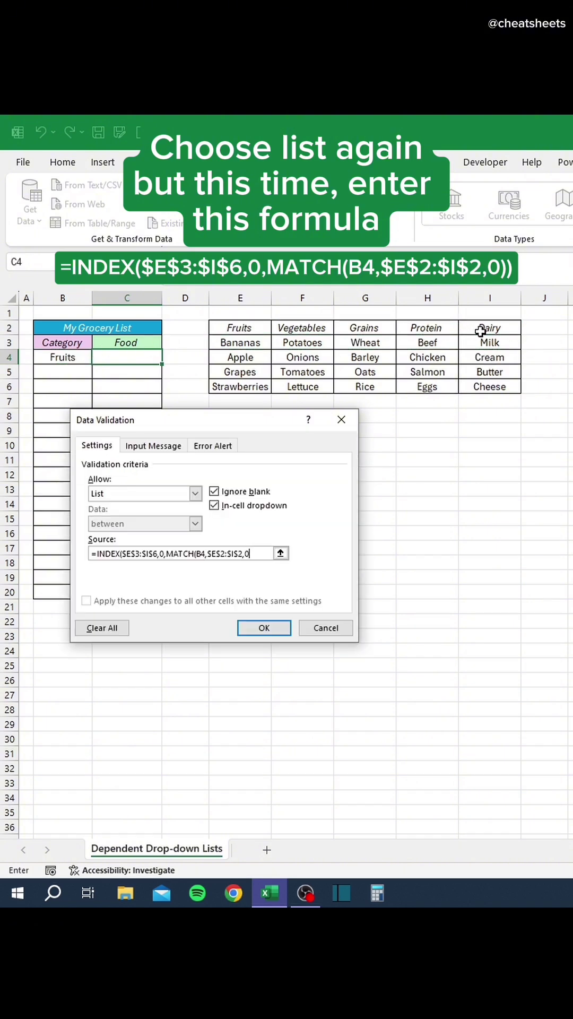
text(0))
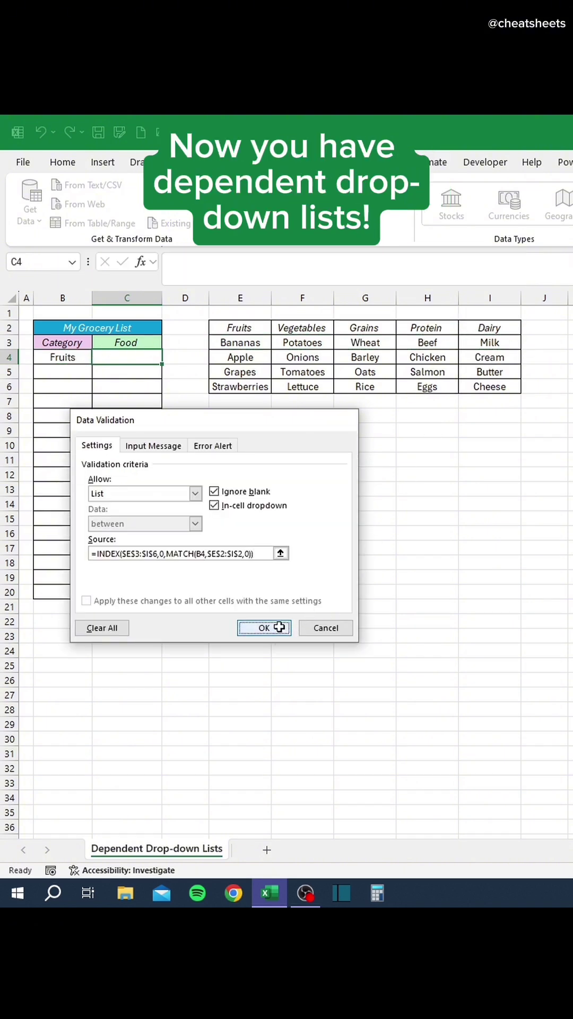
click(268, 628)
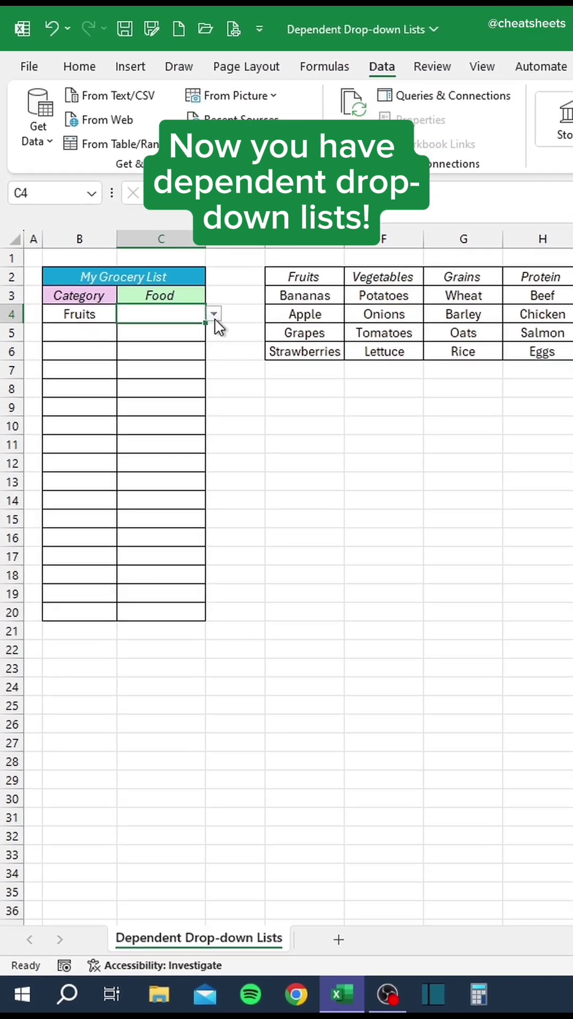
Test the drop-down: pick Apple, switch B4 to Vegetables, then choose Onions in C4
click(214, 314)
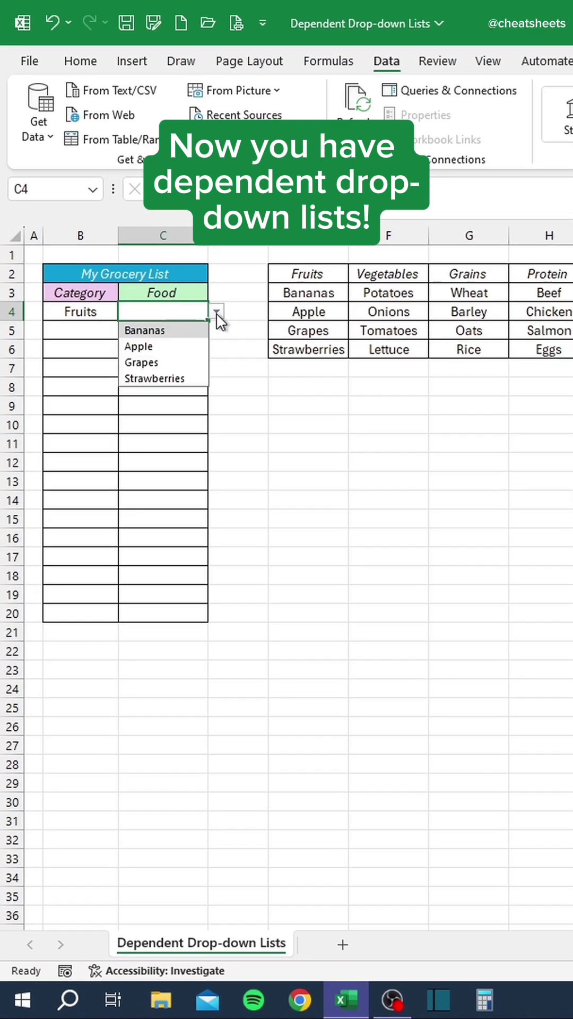
click(180, 349)
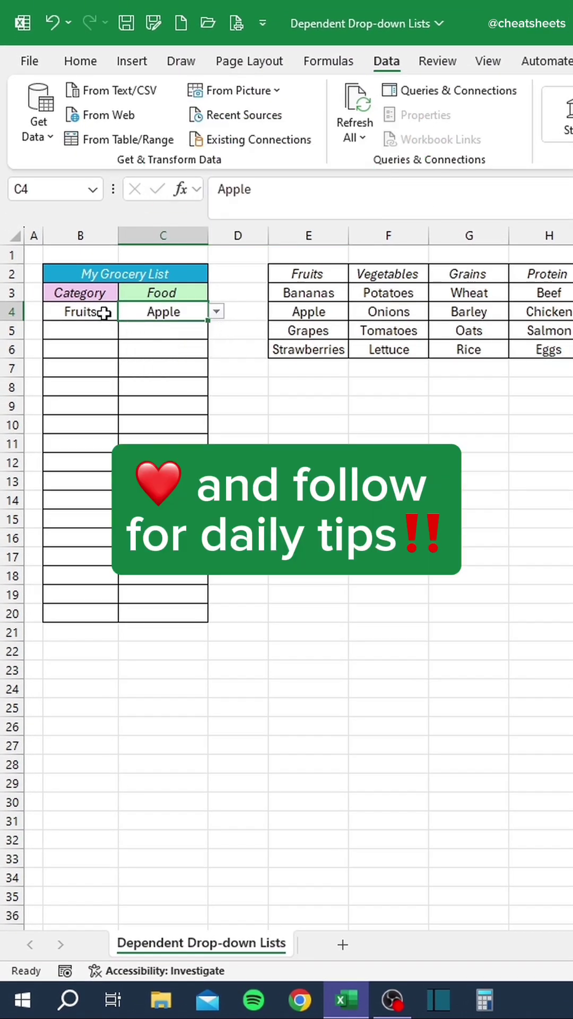
click(104, 313)
click(127, 312)
click(79, 345)
click(159, 308)
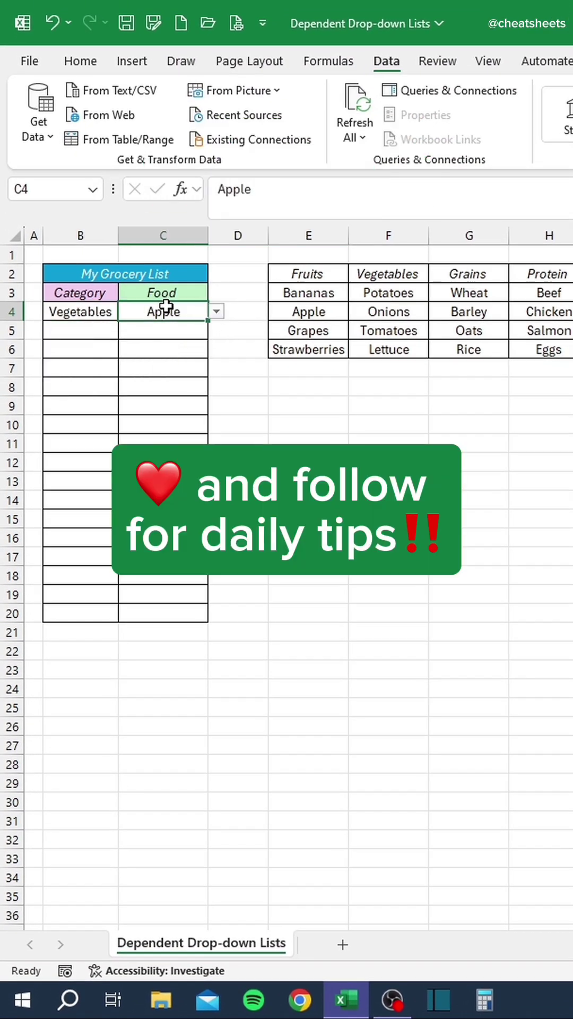
click(216, 312)
click(190, 346)
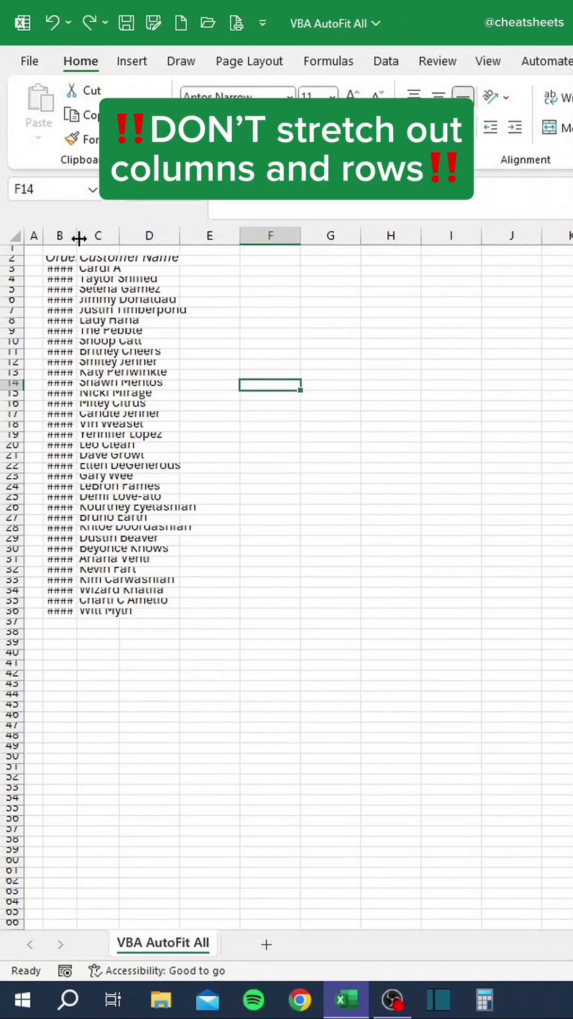
Widen columns B, C and rows 2–3, undo the resizing, and open the sheet's View Code
drag(79, 238, 118, 237)
drag(161, 237, 234, 237)
drag(9, 262, 17, 295)
key(ctrl+z)
key(ctrl+z)
key(ctrl+z)
key(ctrl+z)
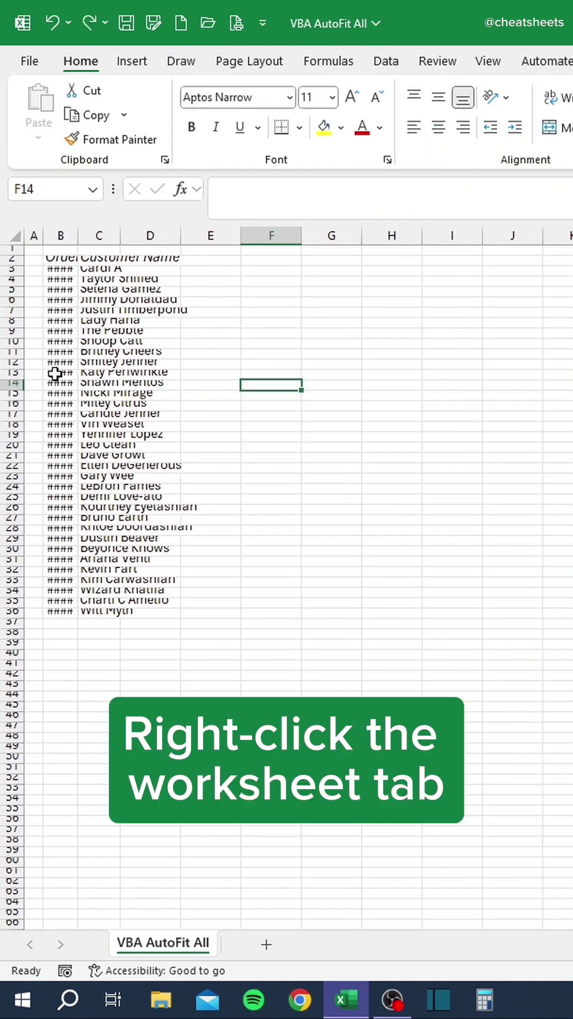
right_click(201, 938)
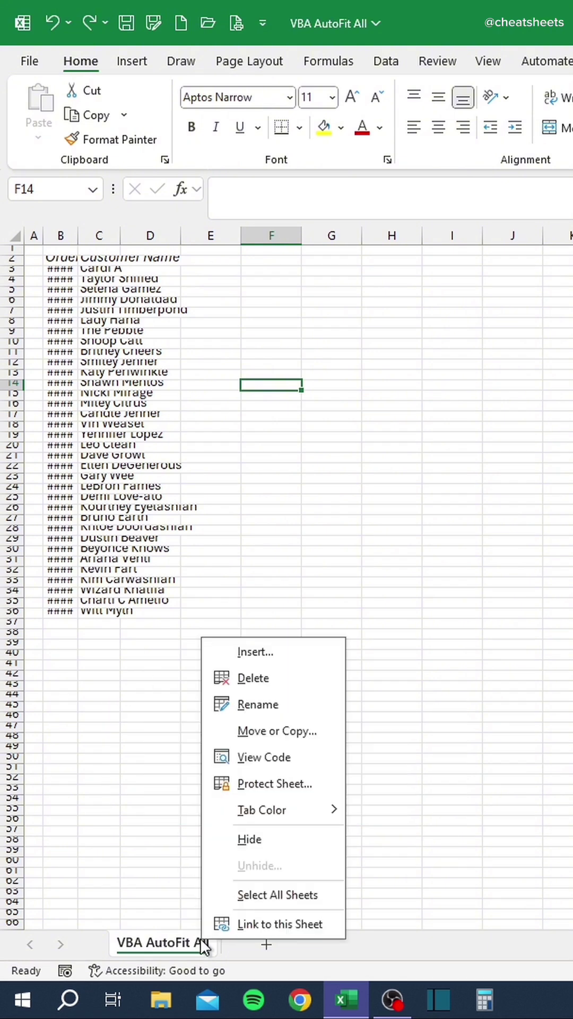
click(273, 757)
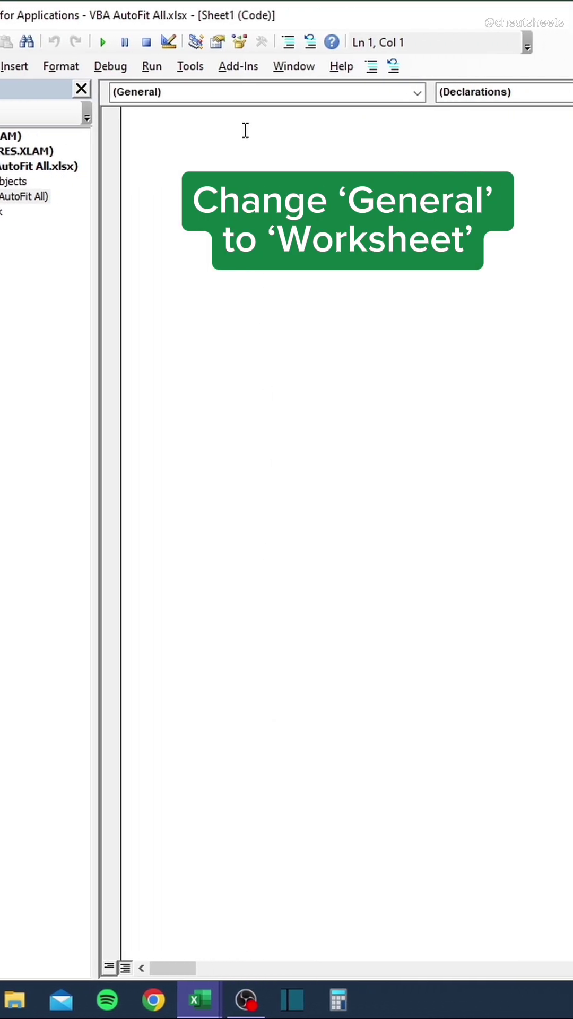
Add a Worksheet_SelectionChange sub running Cells.EntireColumn.AutoFit and Cells.EntireRow.AutoFit
click(296, 94)
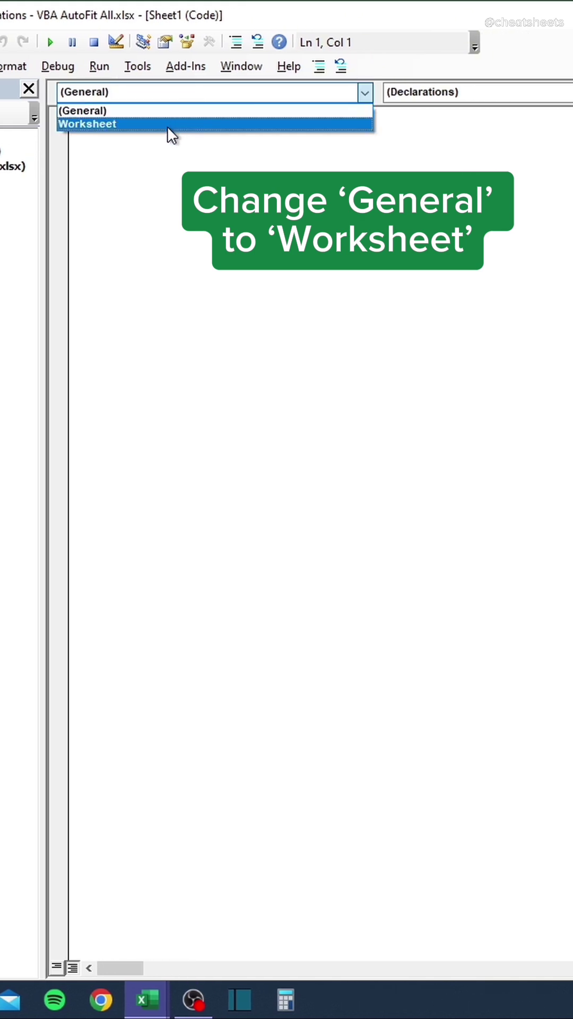
click(168, 126)
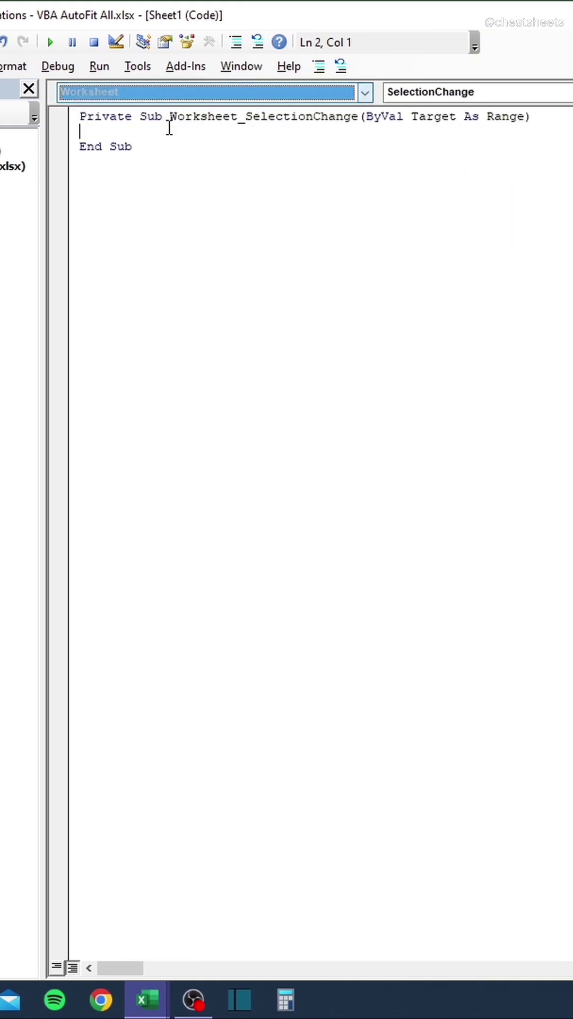
text(cells.entire)
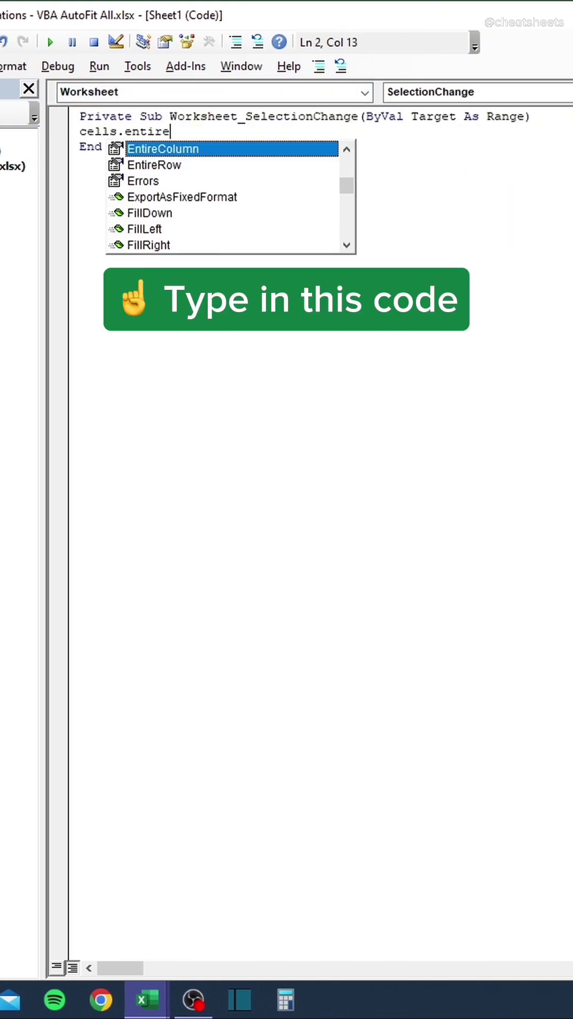
text(column.autofit)
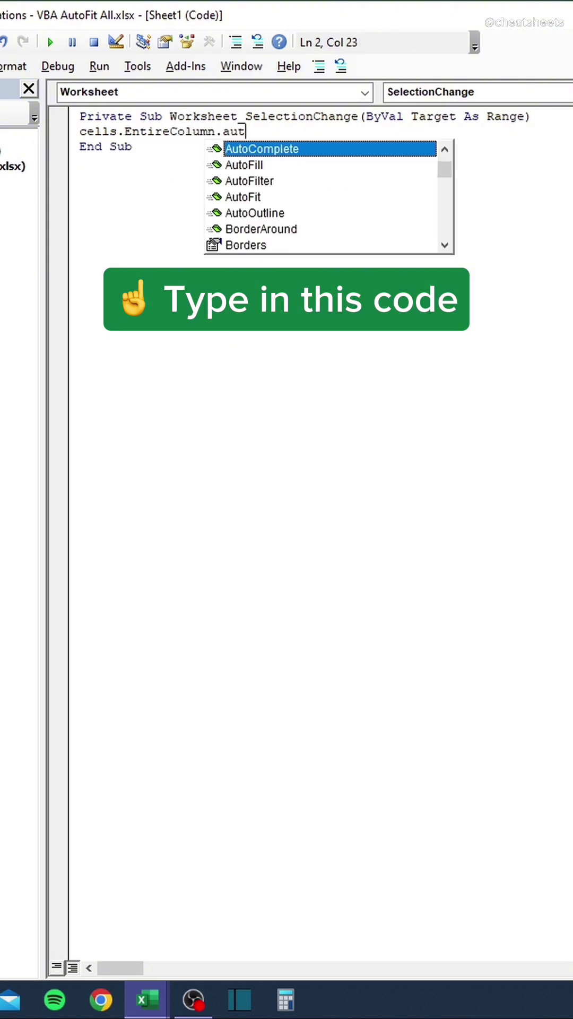
key(Tab)
key(Return)
text(cells.entirer)
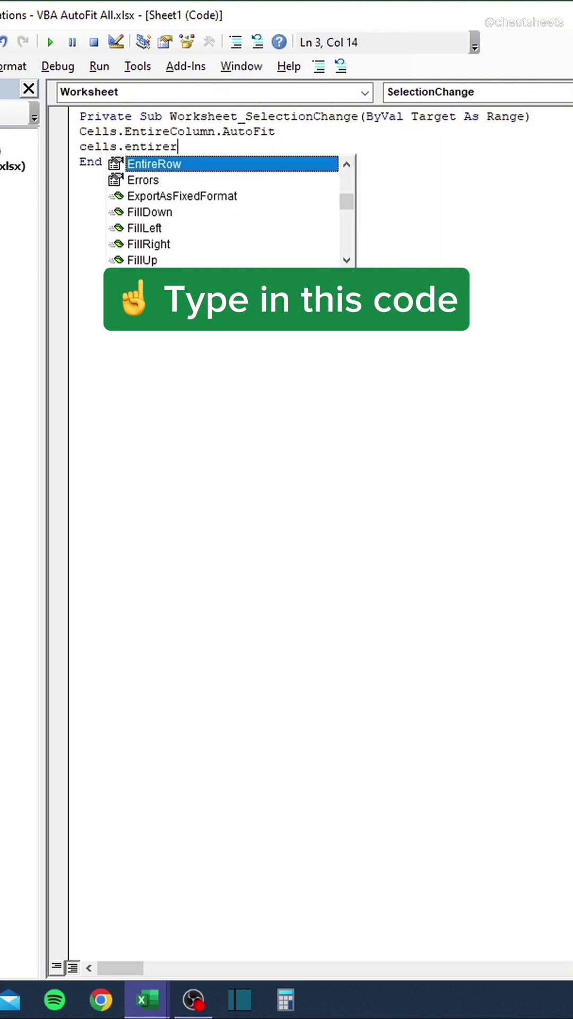
text(ow.autofit)
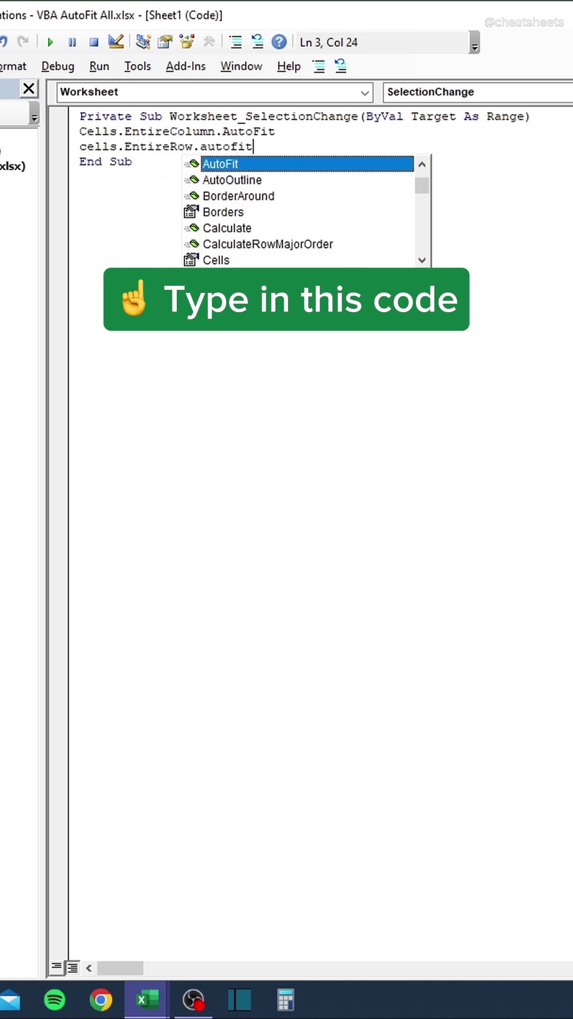
key(Tab)
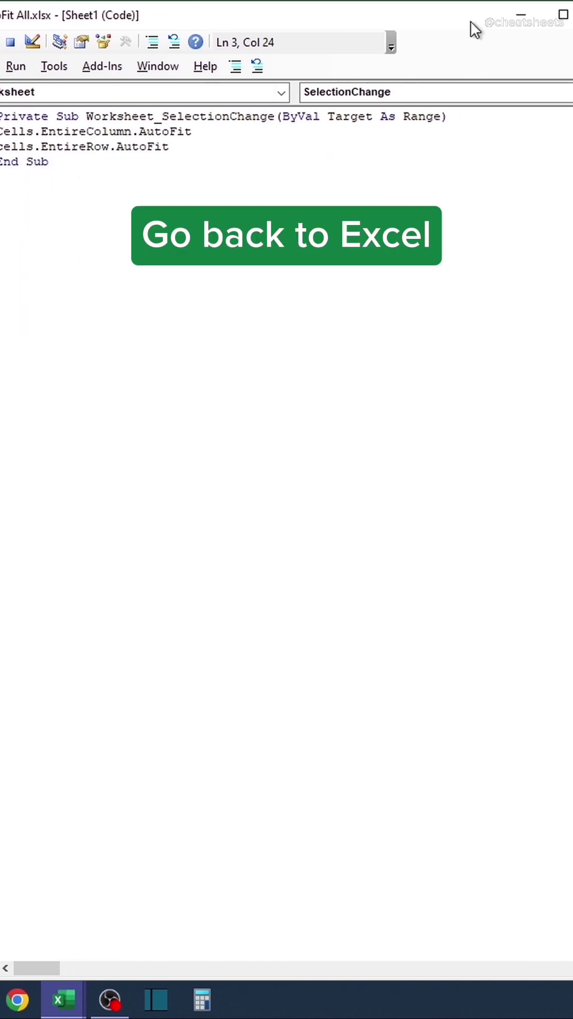
Back in the worksheet, enter 'Customer Phone Number' in D2 and 'Customer Email Address' in E2
click(466, 16)
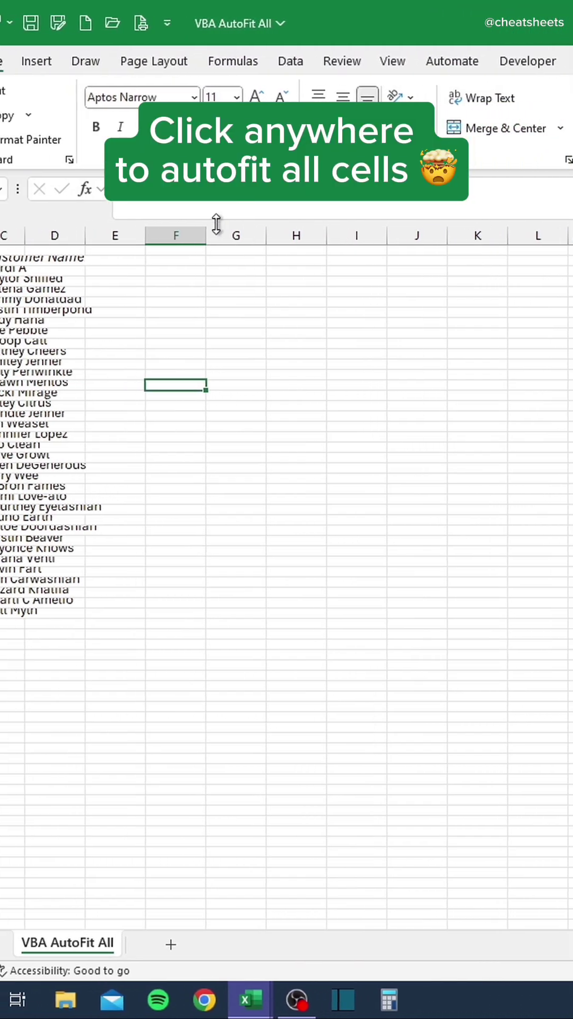
click(216, 261)
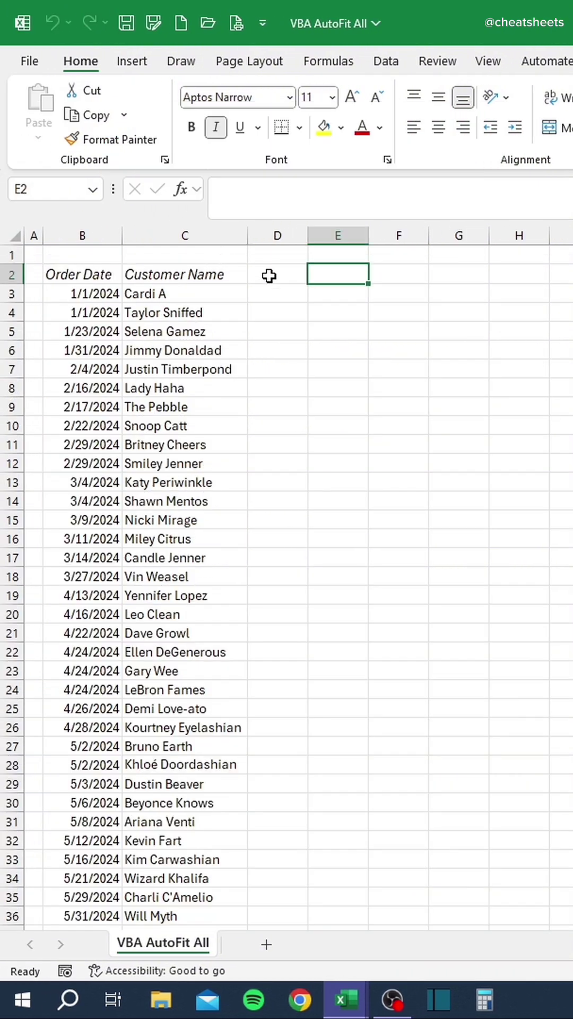
click(270, 276)
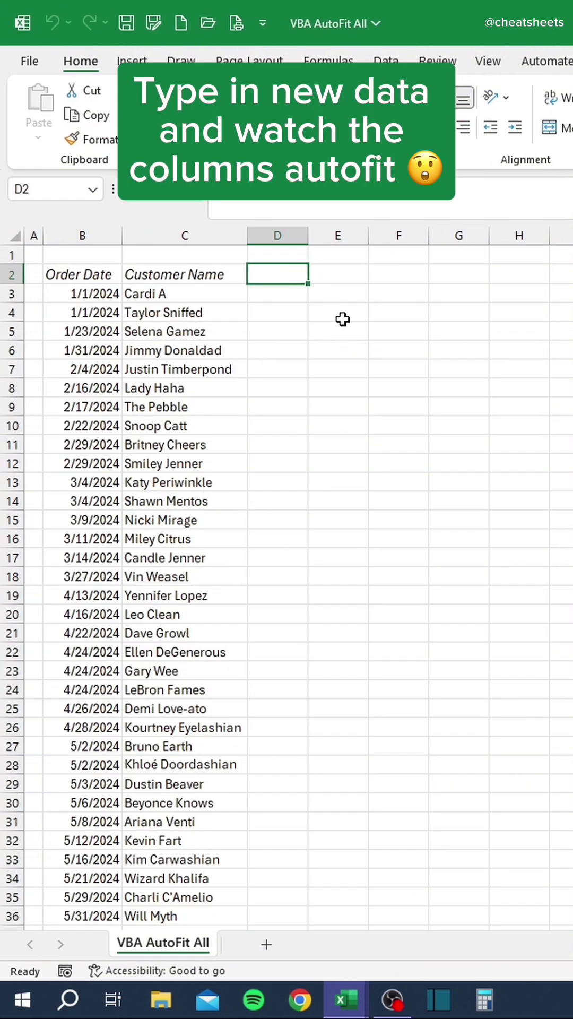
text(Customer Phone)
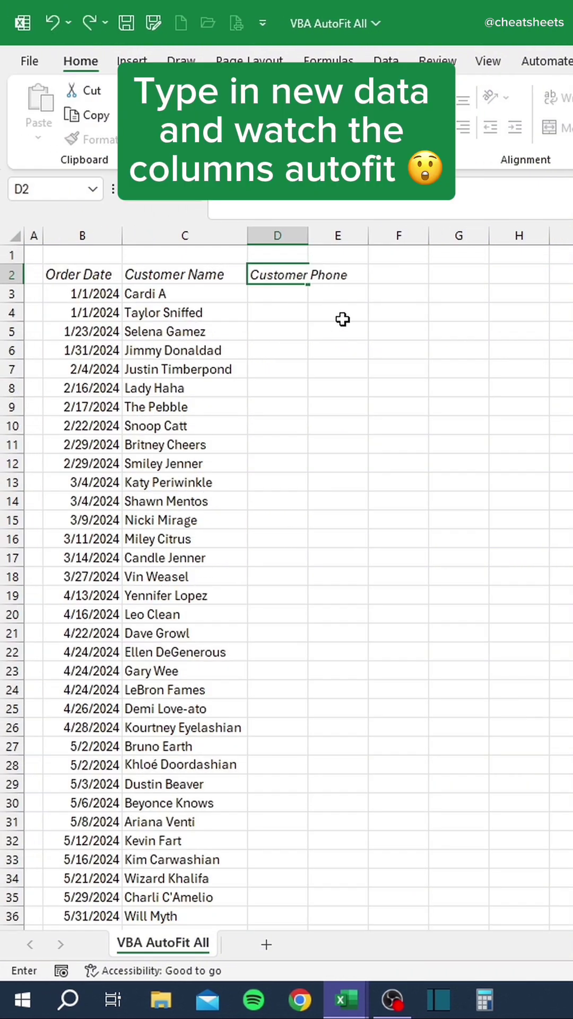
text( Number)
key(Tab)
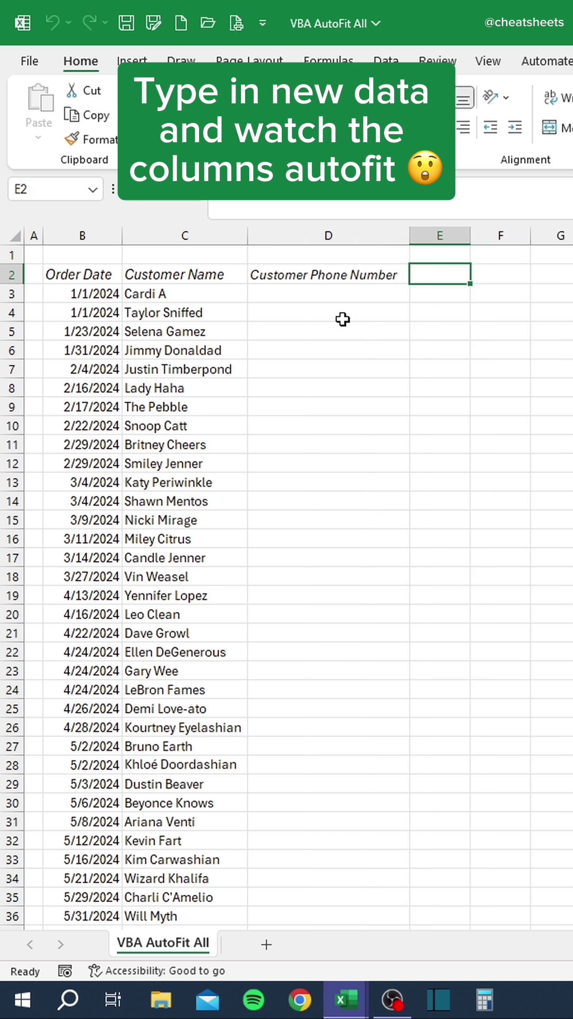
text(Customer Ema)
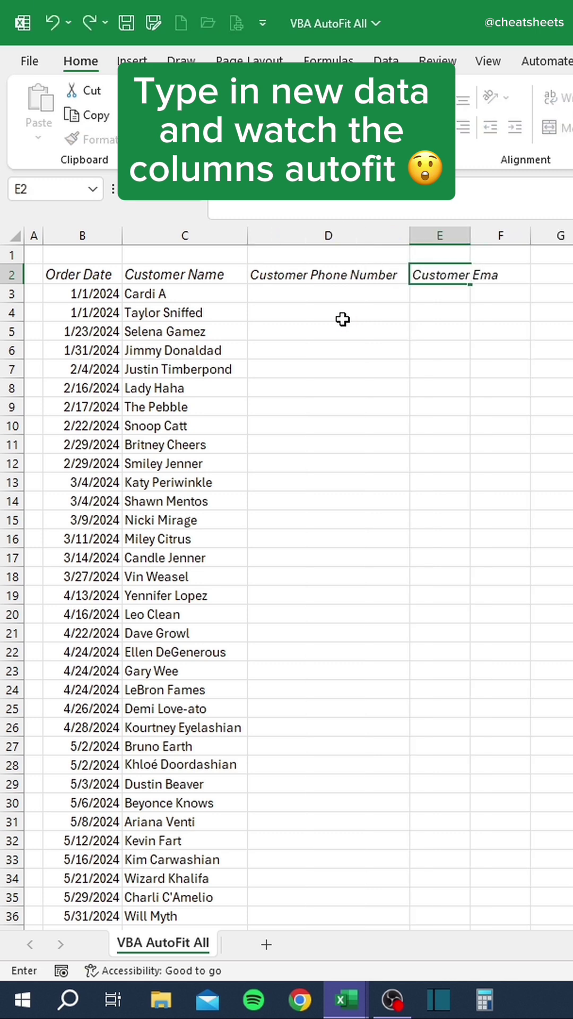
text(il Address)
key(Return)
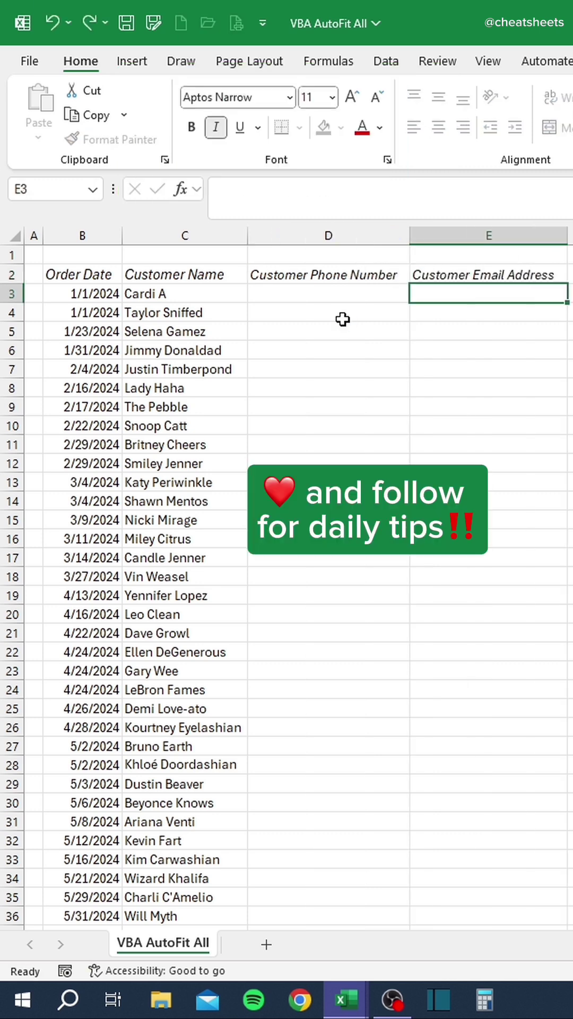
key(Left)
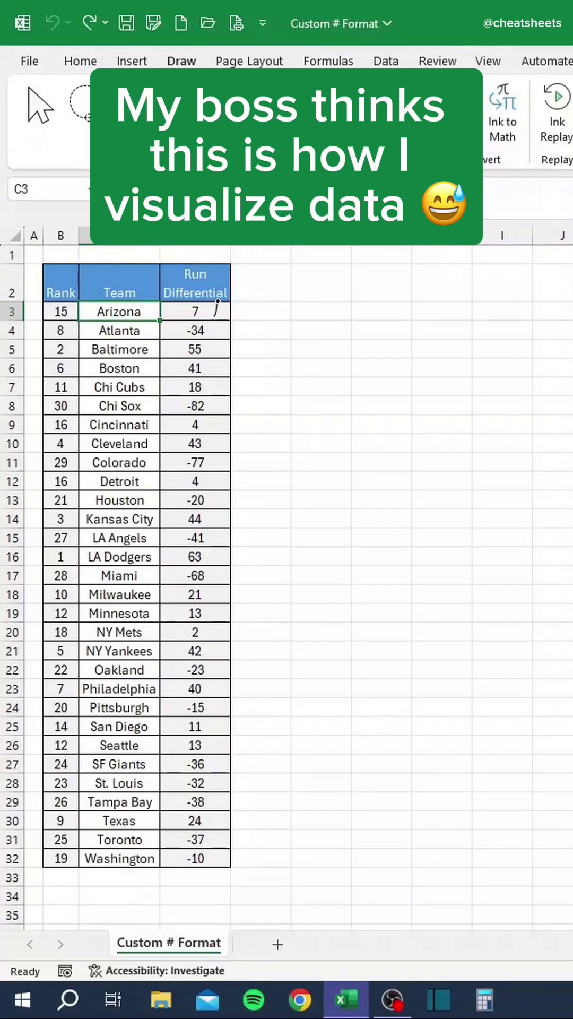
After sketching an ink arrow, select D3:D32 and open the Home Number Format list
drag(215, 316, 219, 305)
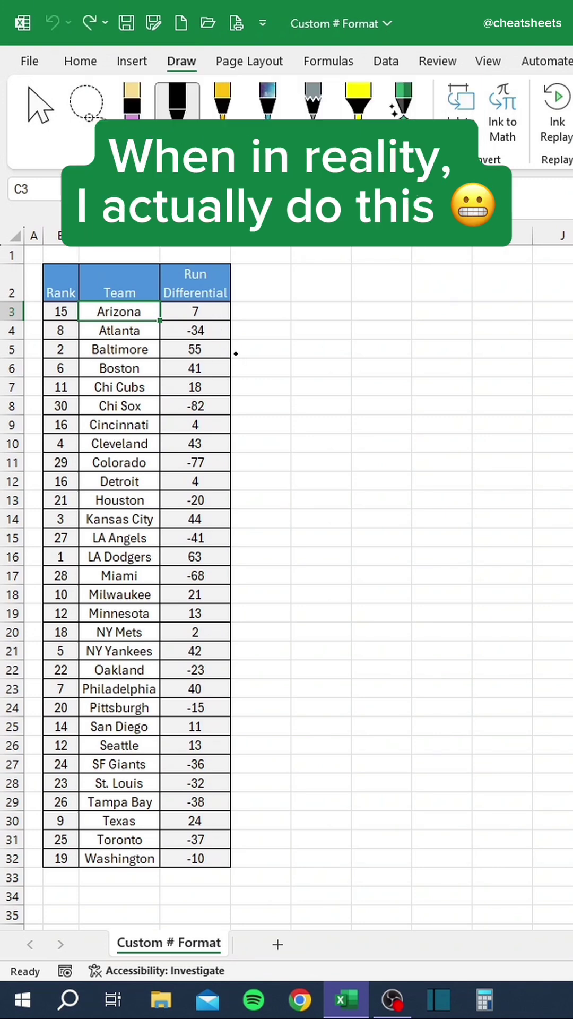
key(Escape)
drag(219, 308, 217, 852)
click(88, 59)
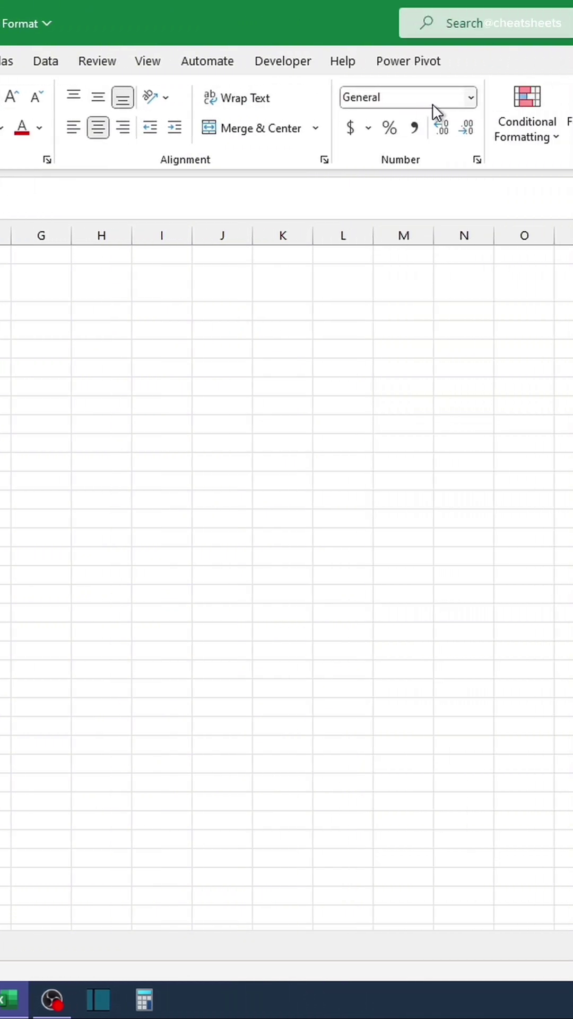
click(365, 97)
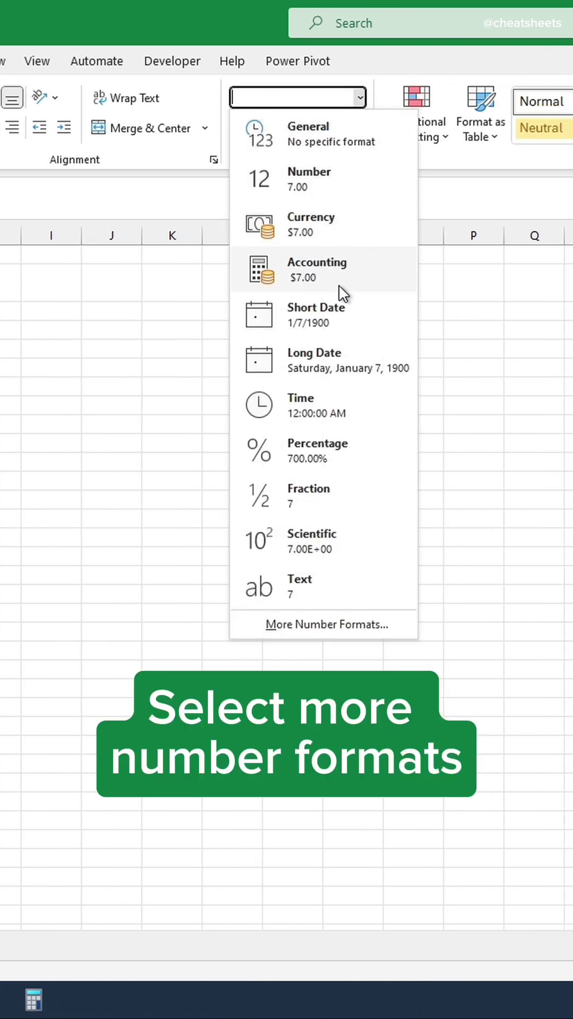
Apply the custom format [Color 10]0 ↑;[Color 9]0 ↓;0 to the Run Differential values
click(289, 623)
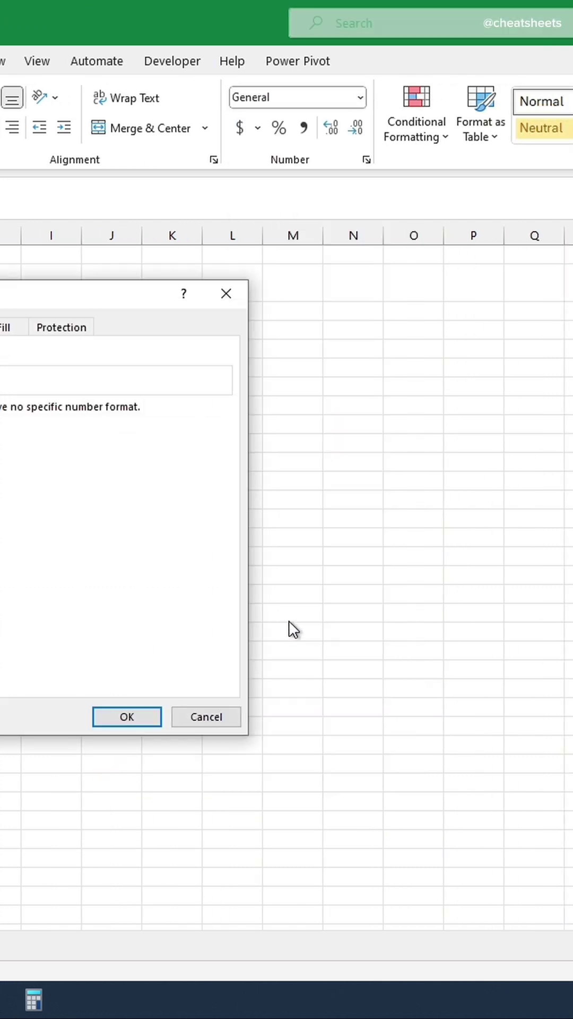
click(33, 504)
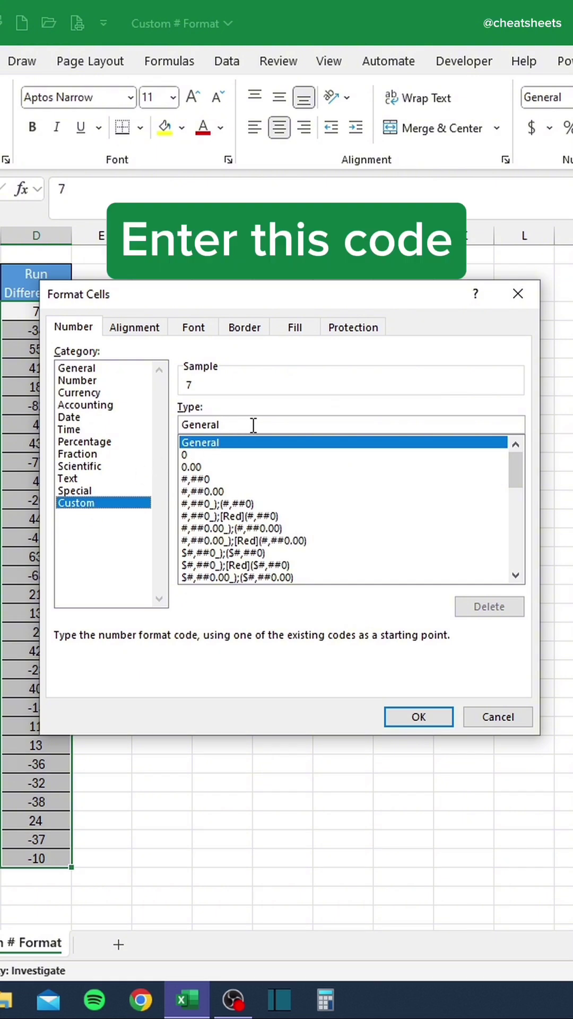
double_click(253, 424)
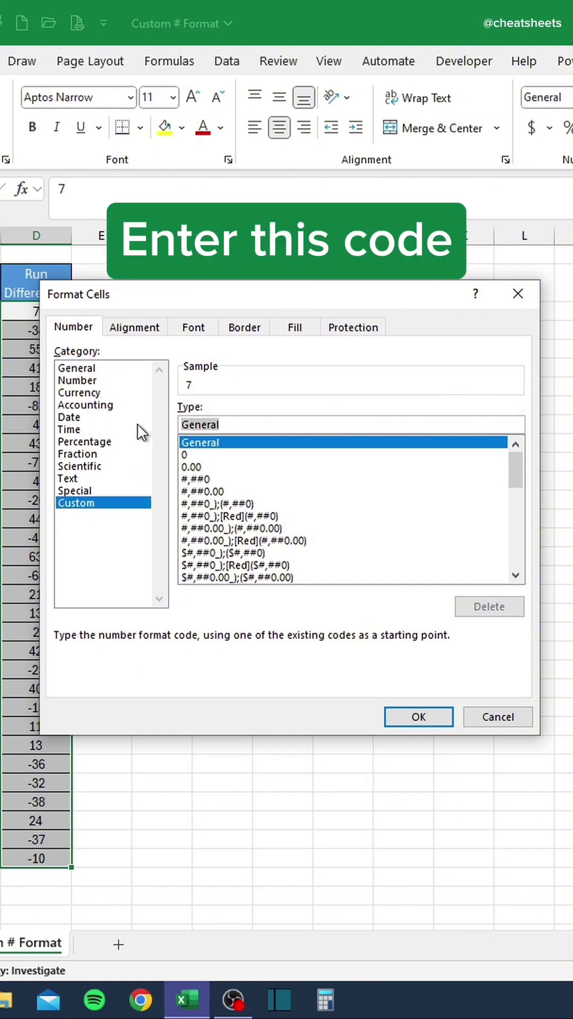
text([Color)
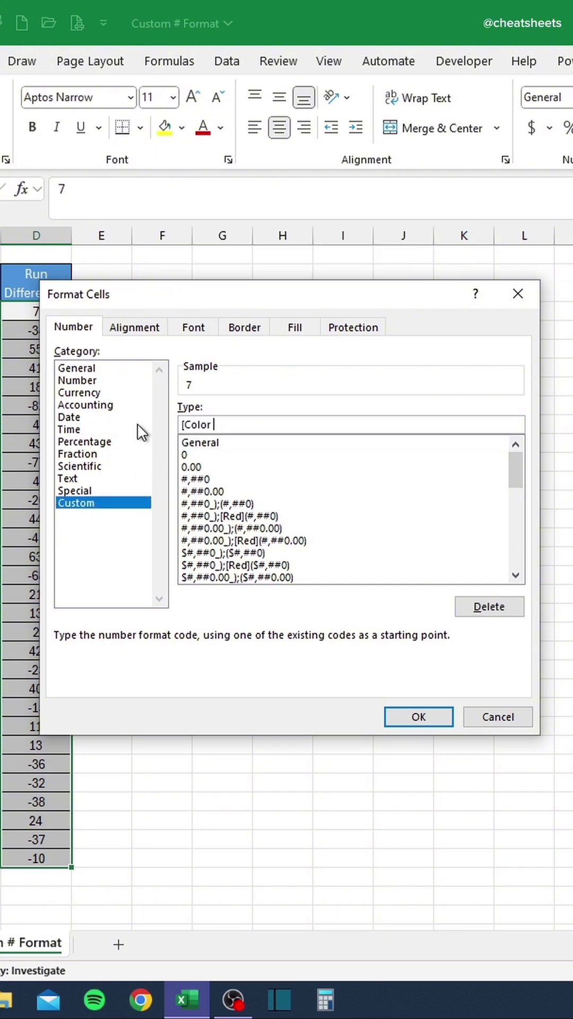
text( 10]0)
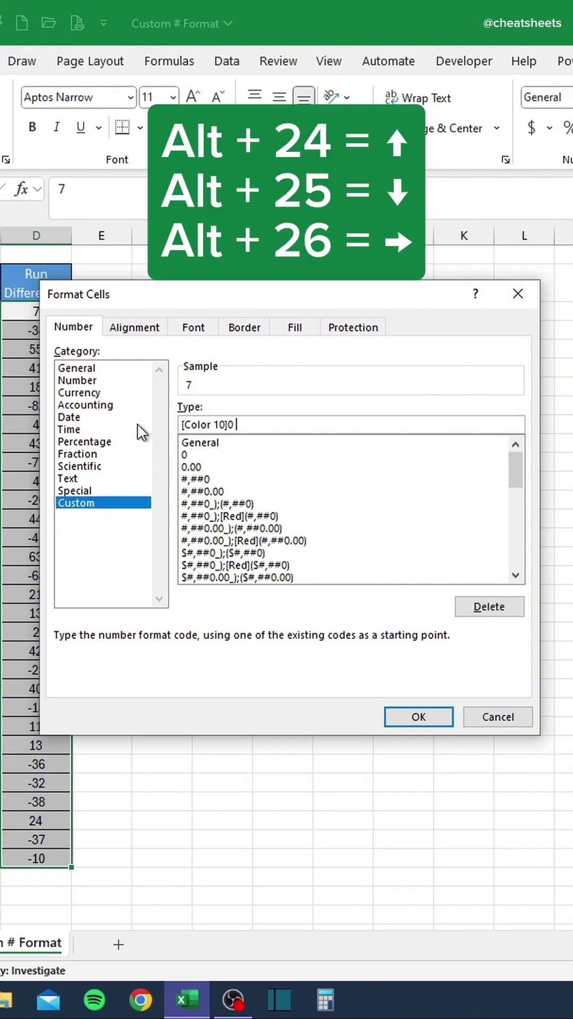
text( ↑;[Color 9]0 ↓;0 →)
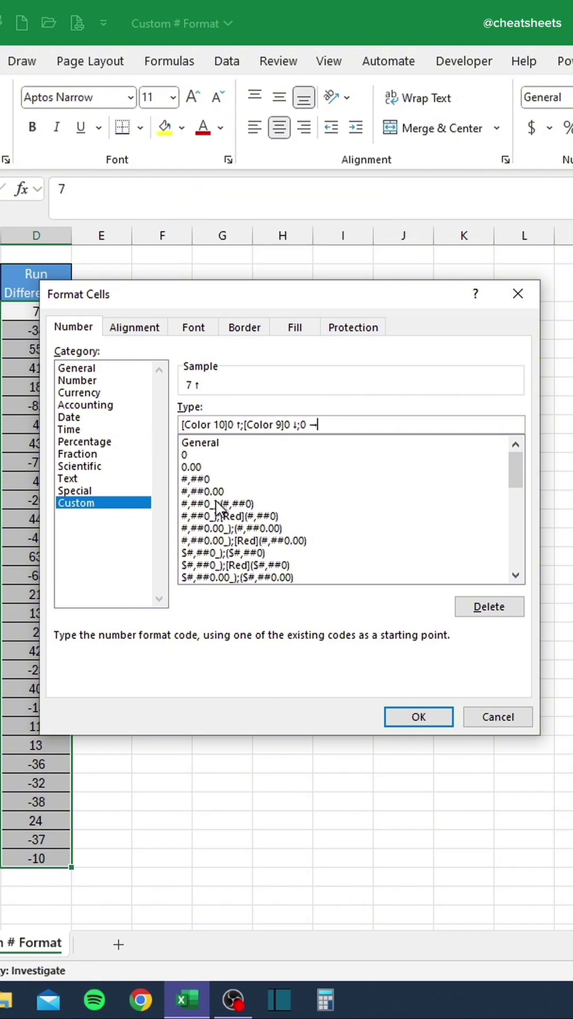
click(418, 713)
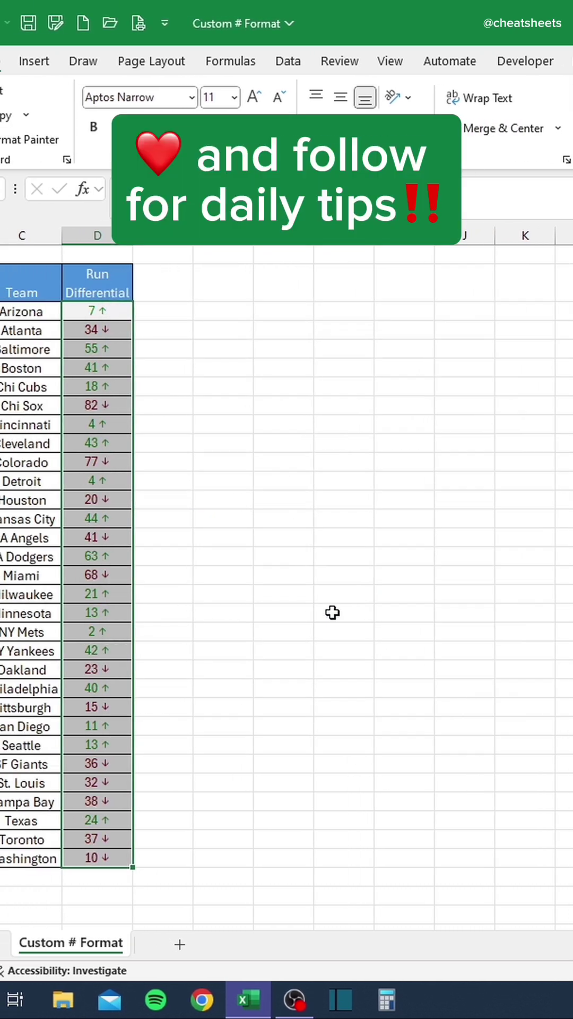
click(111, 521)
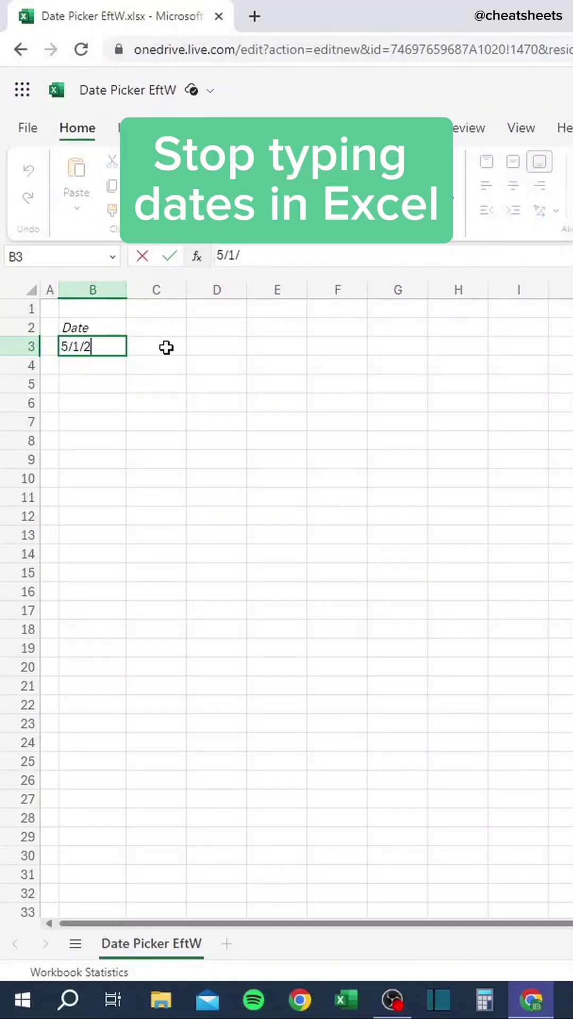
Type the dates 5/1/2024, 5/2/2024 and 5/3/2024 into B3 through B5
text(024)
key(Return)
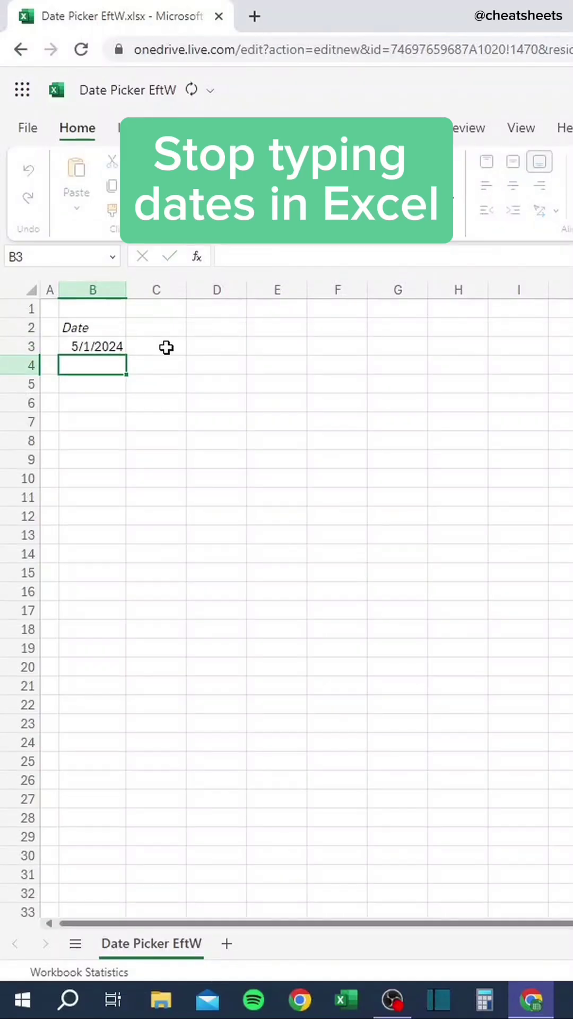
text(5/2/2024)
key(Return)
text(5/3/2024)
key(Return)
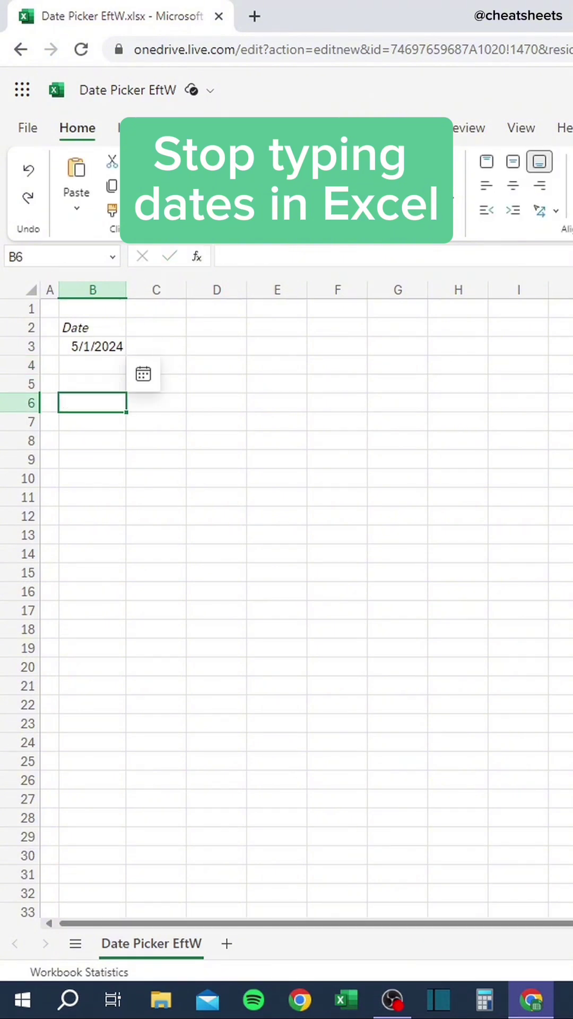
Format all of column B as Short Date
click(110, 287)
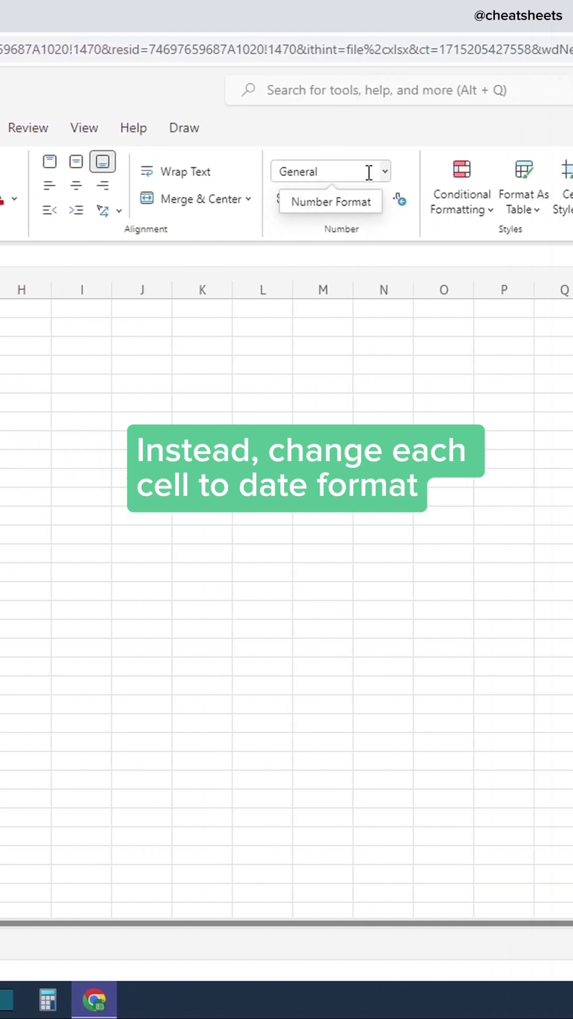
click(346, 171)
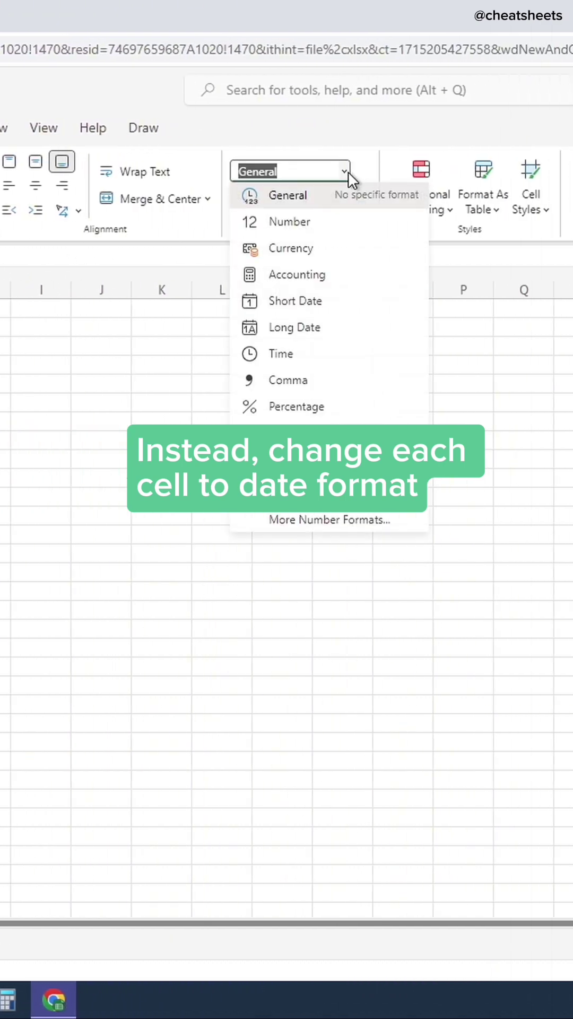
click(320, 301)
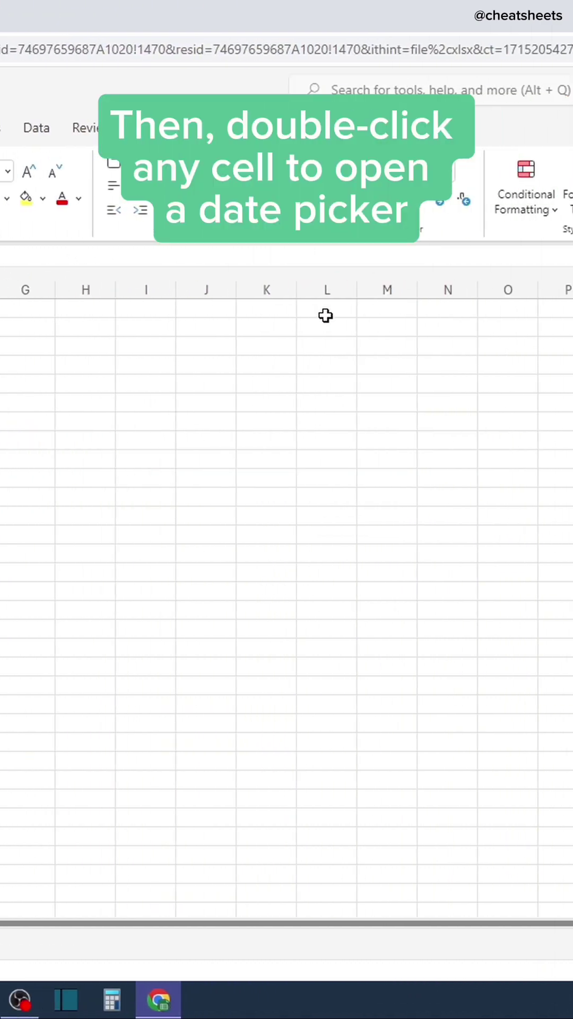
Fill B3, B4 and B5 with May 1, 2 and 3, 2024 from the date picker
double_click(93, 347)
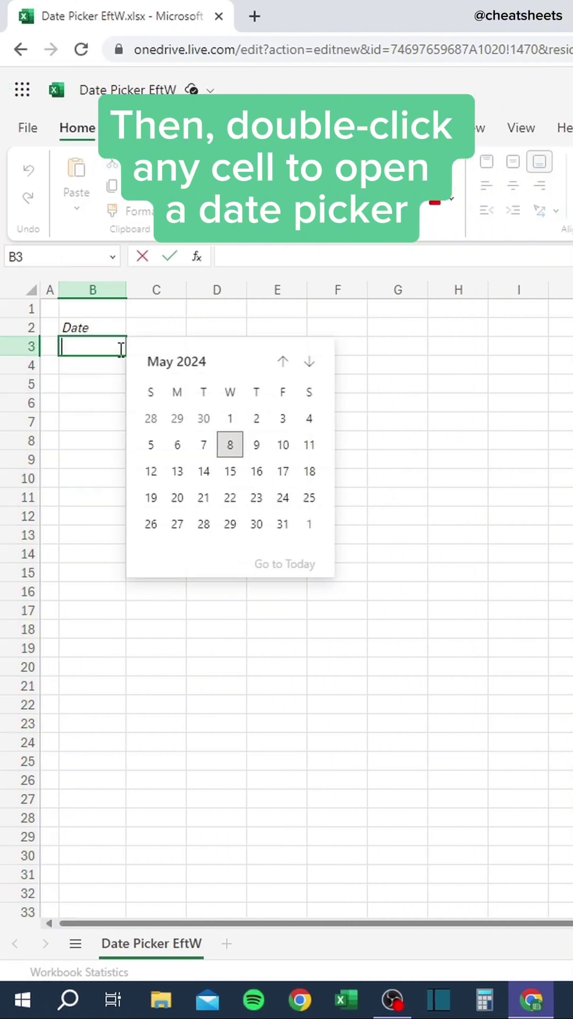
click(237, 418)
double_click(110, 365)
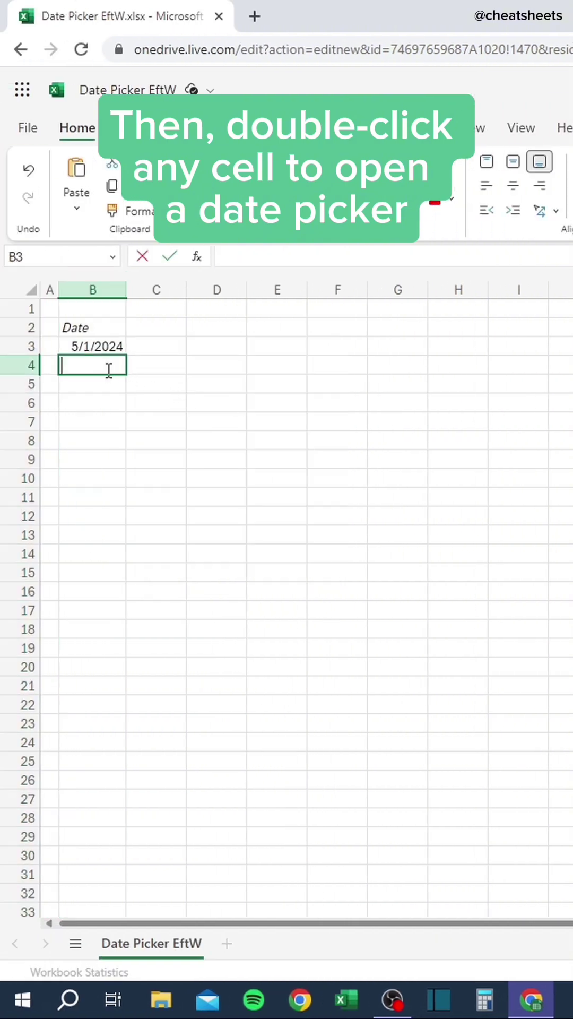
click(257, 438)
double_click(105, 382)
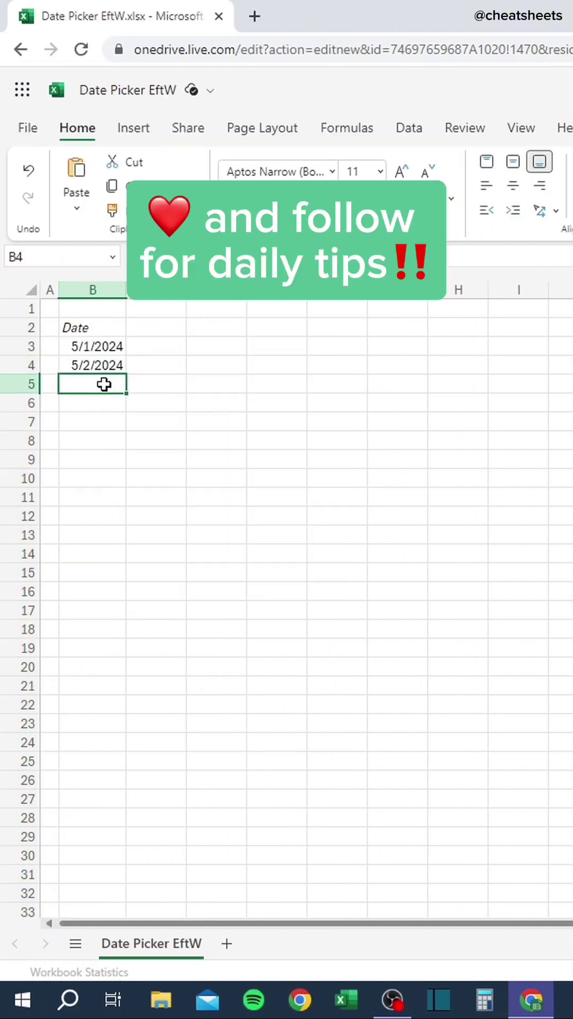
click(283, 456)
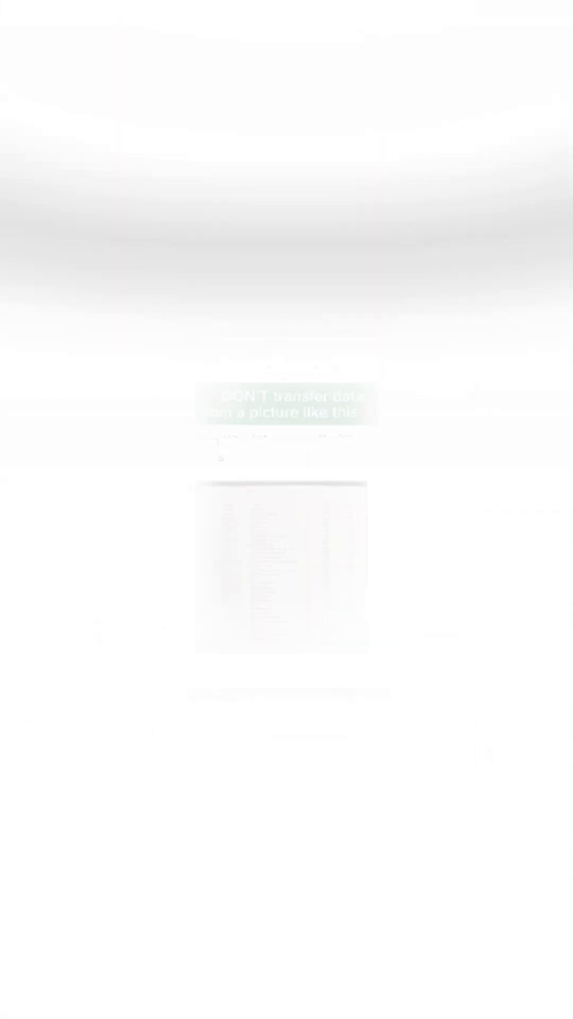
Hand-type the first row: 2018, BBQ sauces, Jurassic Pork, $12.00, 4.8
text(8)
key(Tab)
text(BBQ sauces)
key(Tab)
text(Jurassic Pork)
key(Tab)
text($)
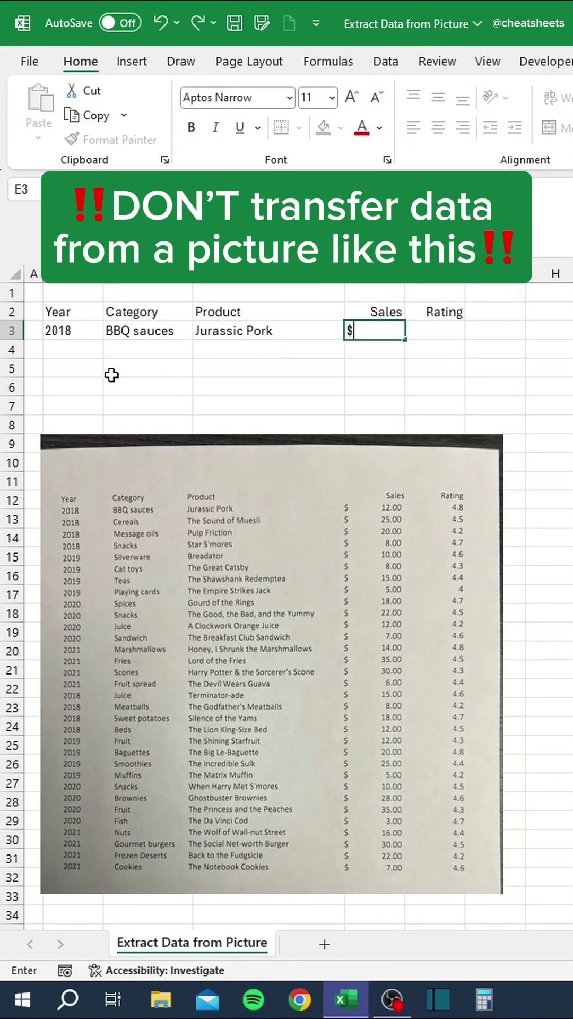
text(12.00)
key(Tab)
text(4.8)
key(Return)
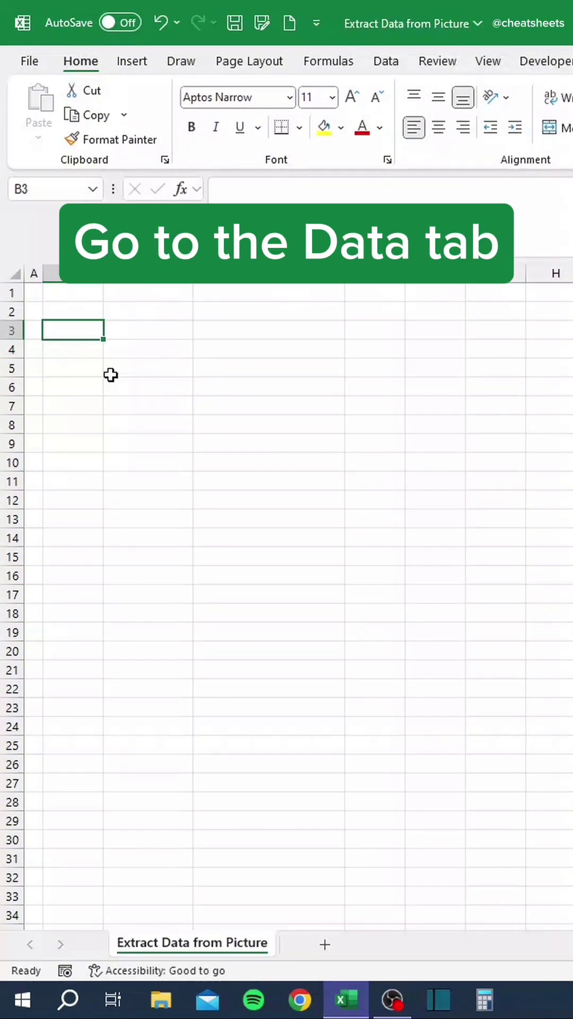
Import the Data photo through Data > From Picture > Picture From File
click(395, 62)
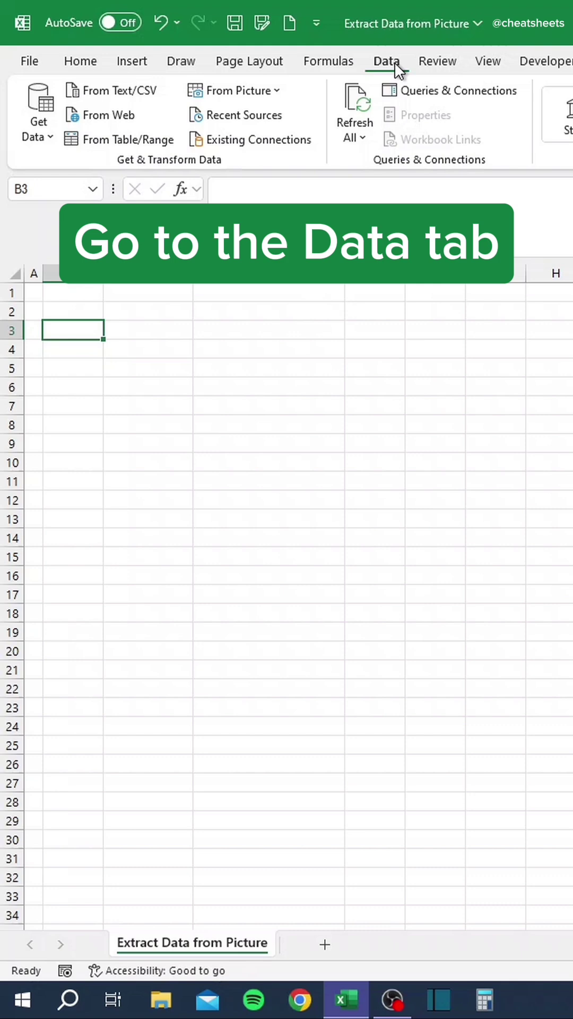
click(274, 88)
click(267, 117)
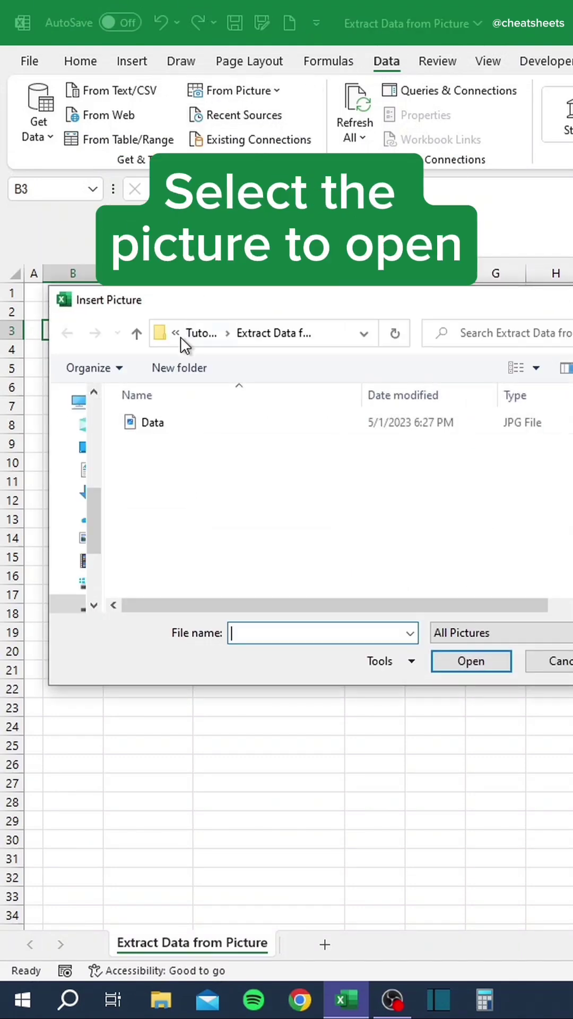
click(152, 421)
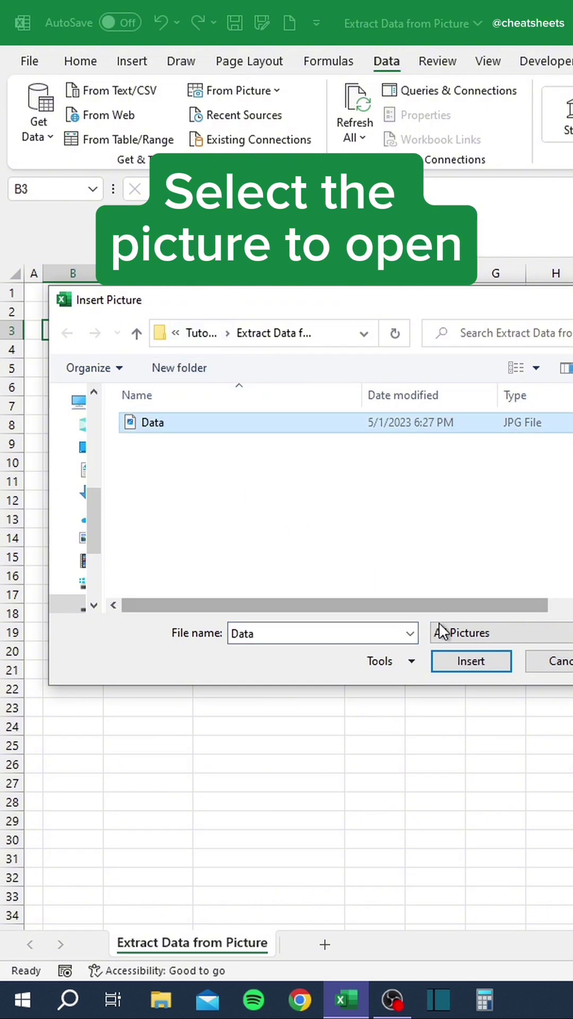
click(463, 663)
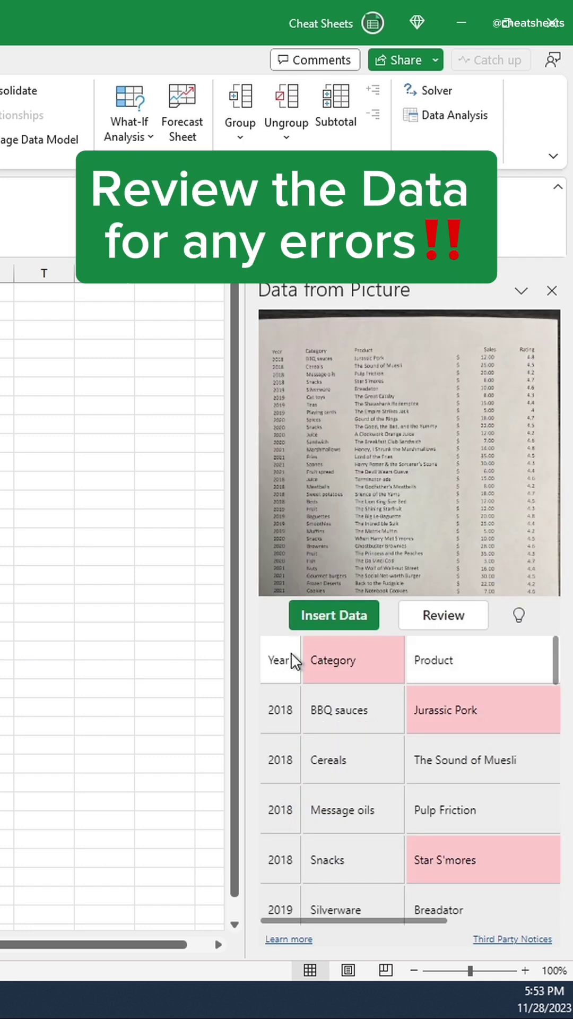
Accept every flagged extracted value, correcting the title to The Empire Strikes Jack
click(422, 618)
click(378, 756)
click(379, 757)
click(380, 758)
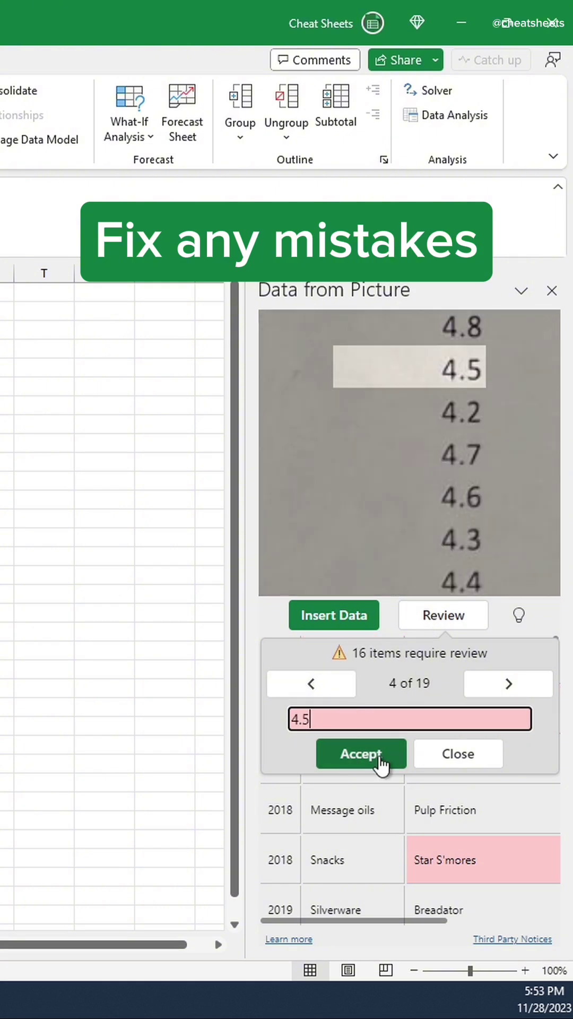
click(380, 758)
click(380, 758)
click(381, 757)
click(381, 758)
key(BackSpace)
text(k)
click(381, 758)
click(380, 757)
click(381, 758)
click(380, 758)
click(380, 758)
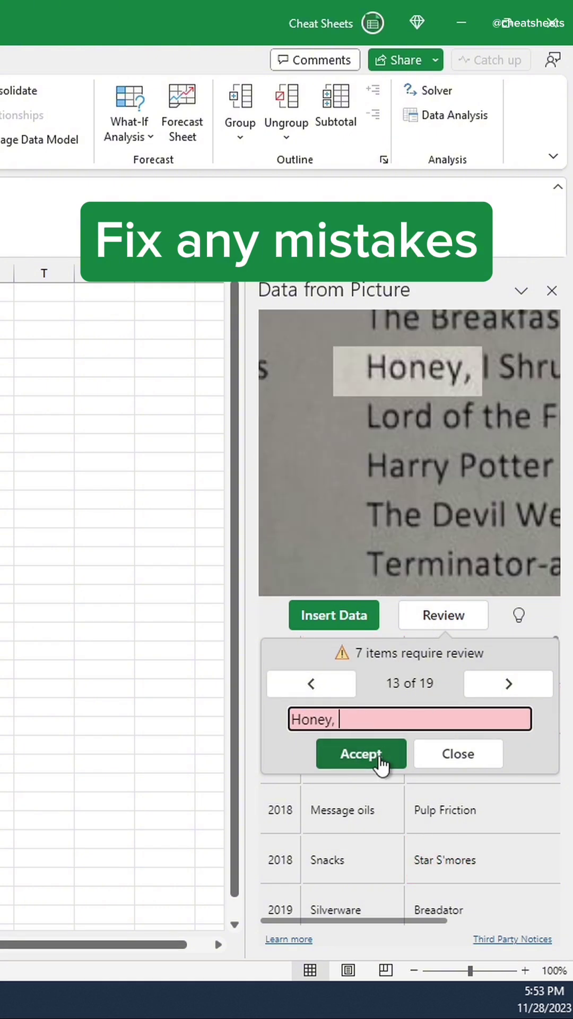
click(380, 758)
click(380, 758)
click(380, 757)
click(380, 758)
click(379, 757)
click(380, 758)
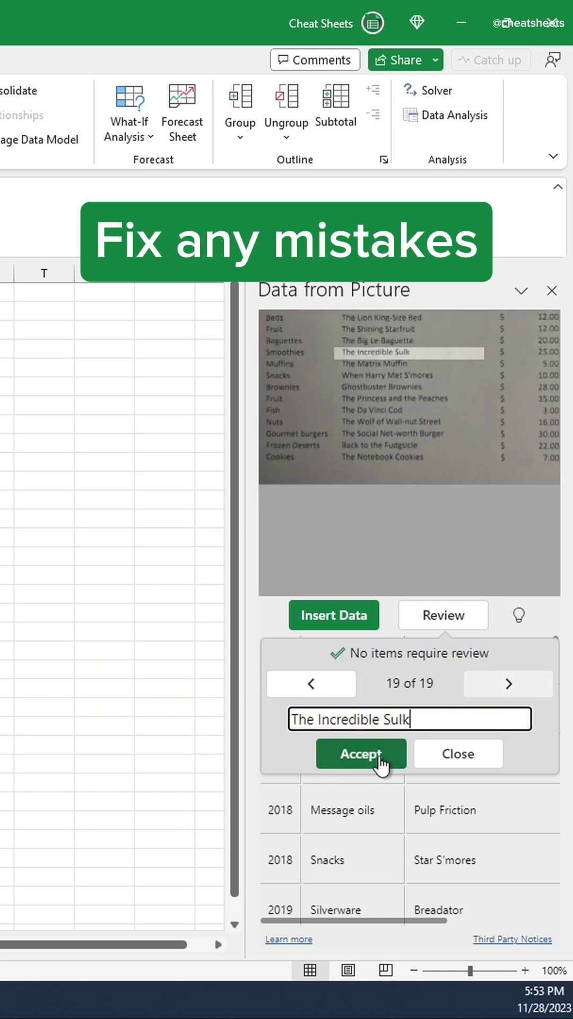
click(379, 756)
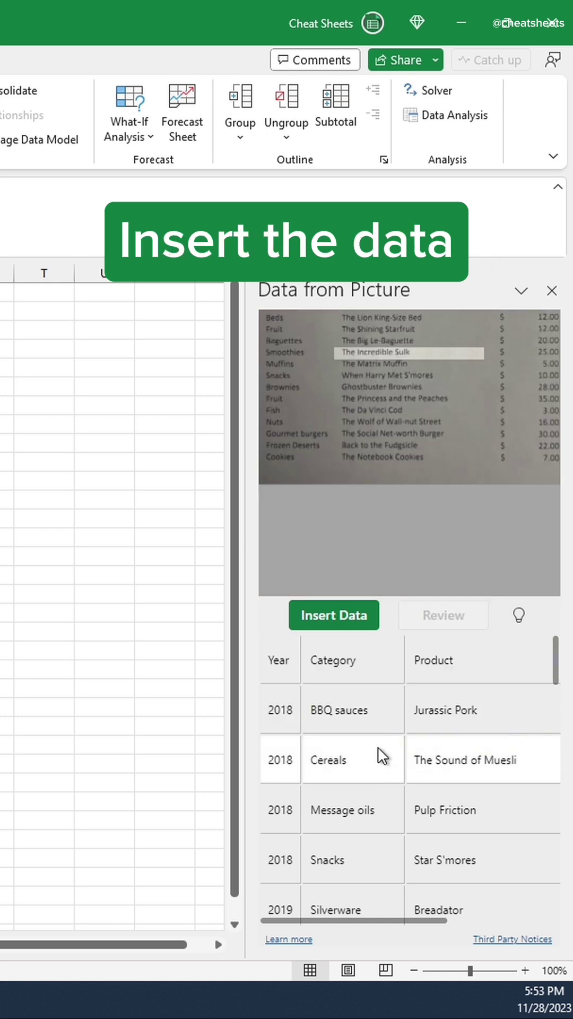
Insert the reviewed extracted table into the sheet and confirm
click(337, 615)
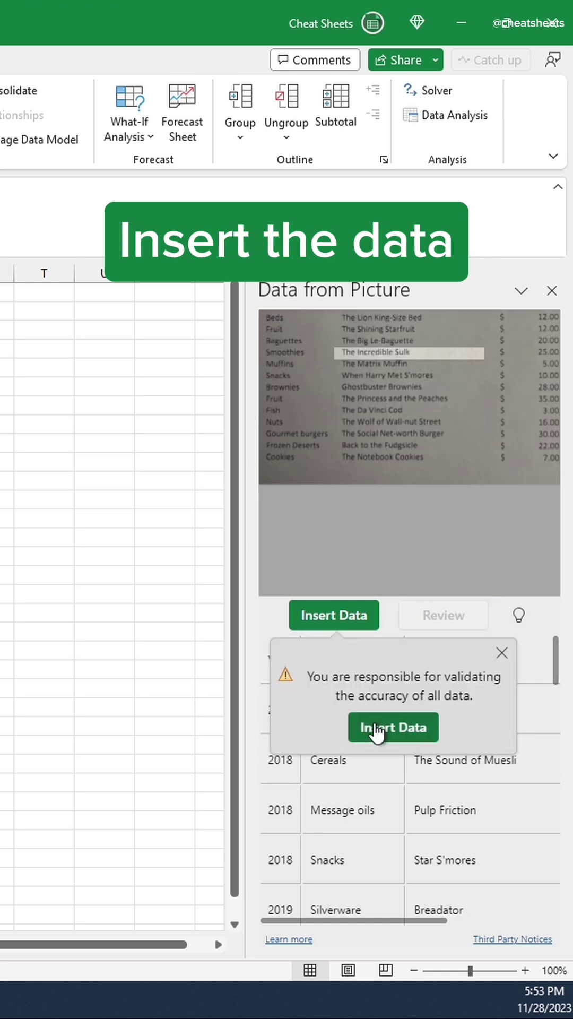
click(377, 728)
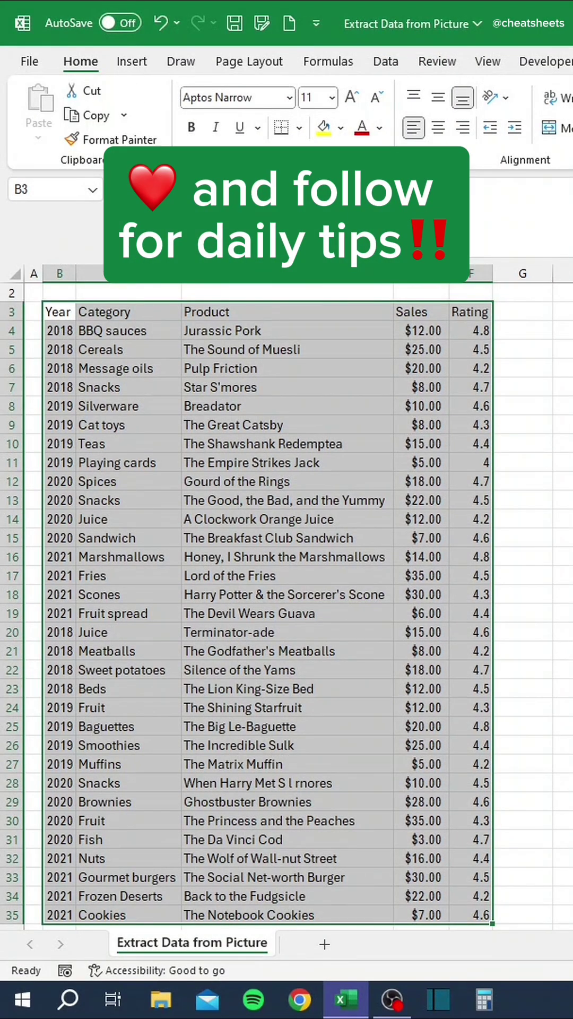
click(373, 465)
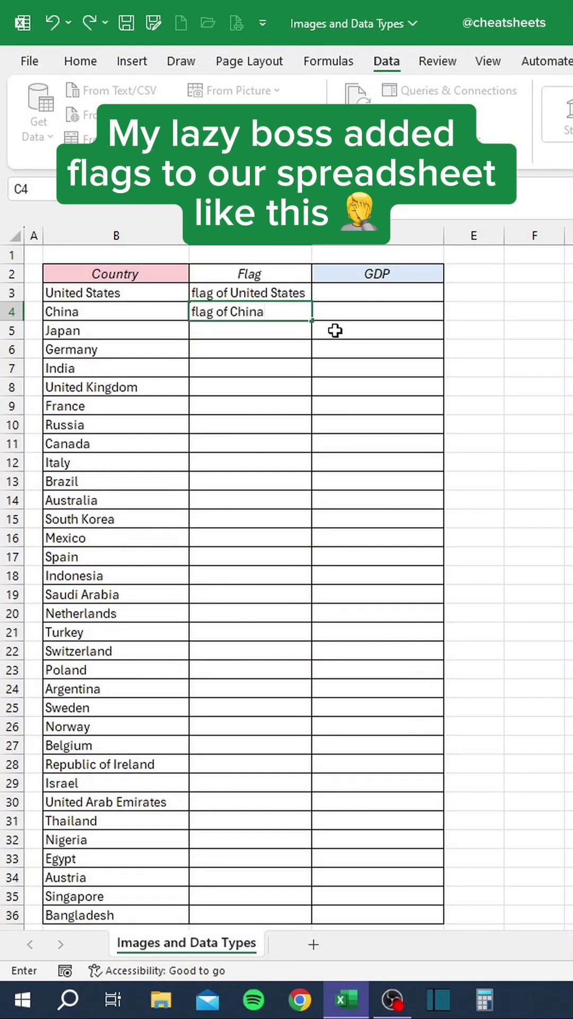
Undo the typed flag entries and convert countries B3:B36 to Geography data
text(hina)
key(Return)
text(flag of Japan)
key(Return)
key(ctrl+z)
key(ctrl+z)
key(ctrl+z)
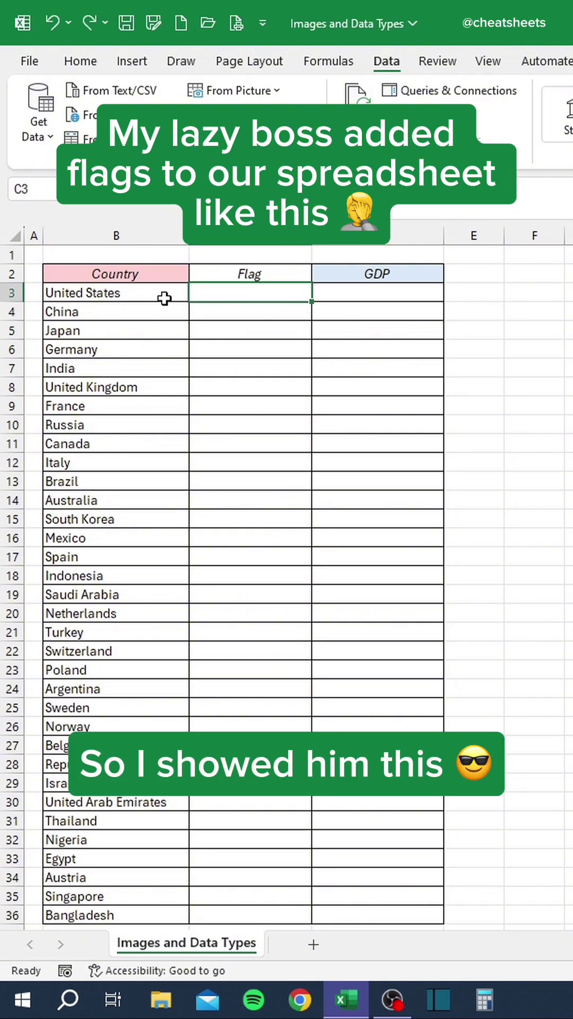
drag(163, 297, 143, 904)
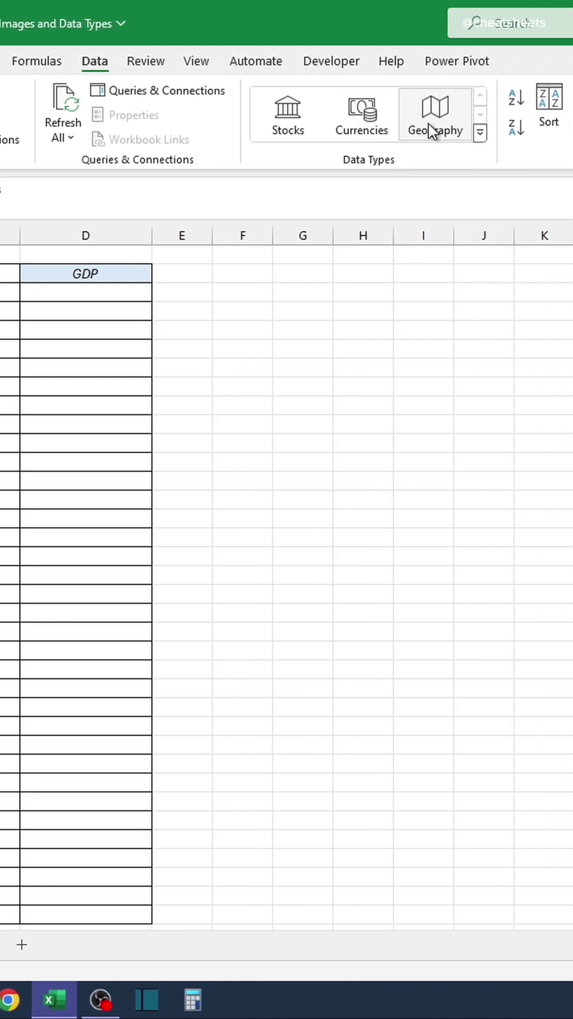
click(426, 130)
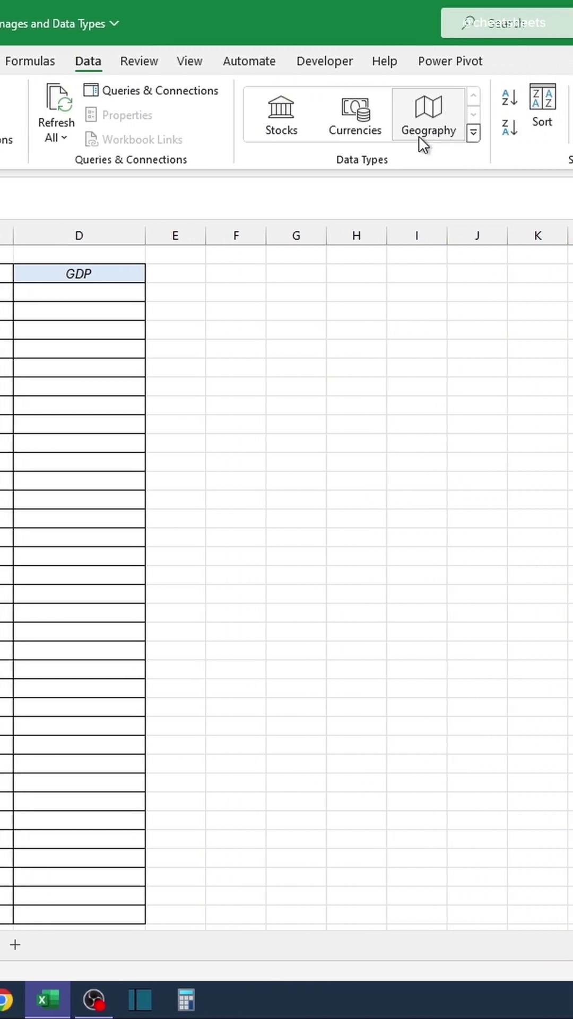
Add each country's flag Image and GDP fields beside the country names
click(202, 268)
scroll(258, 350, up, 2)
scroll(259, 358, up, 3)
click(266, 457)
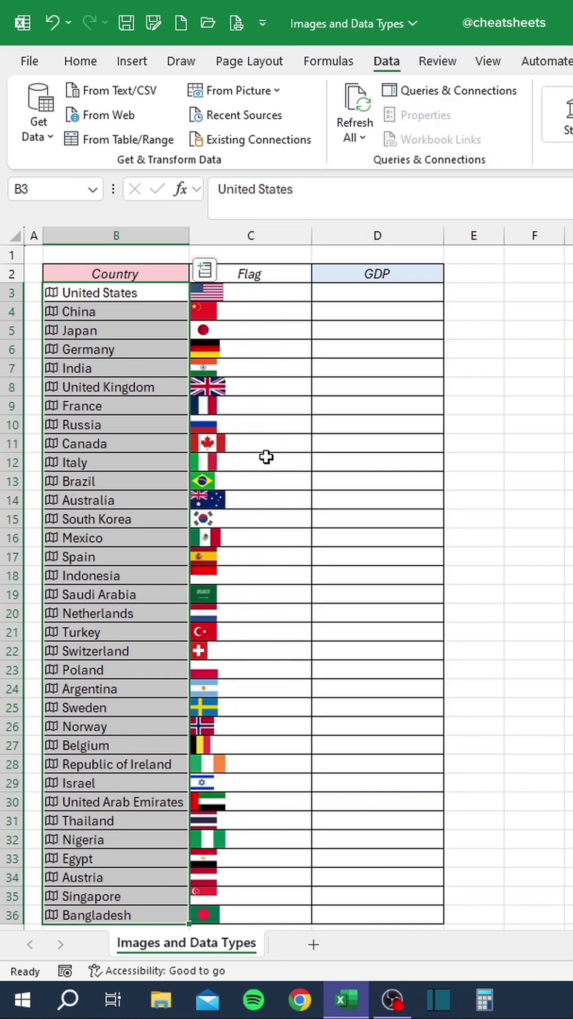
click(206, 273)
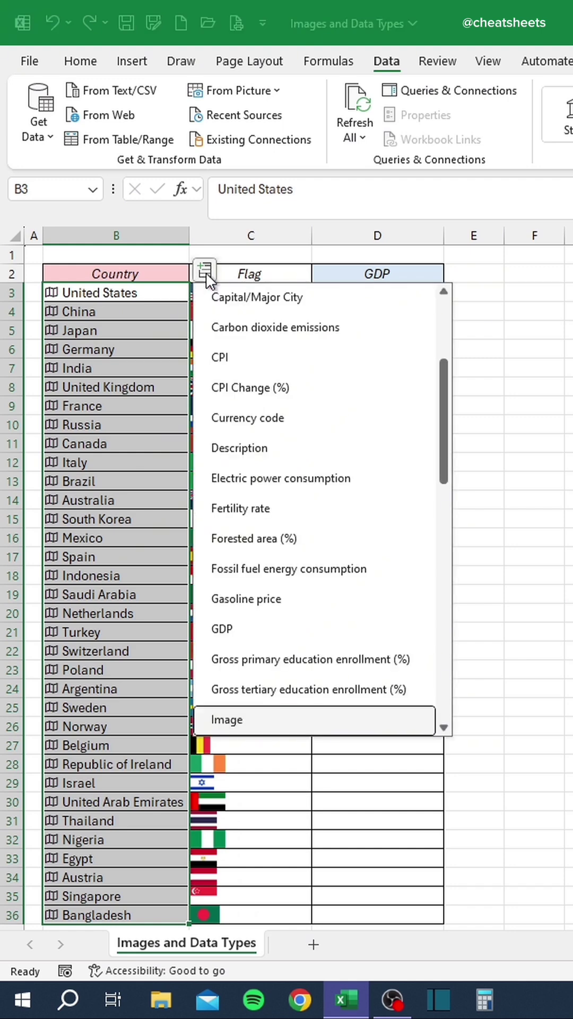
click(267, 624)
Make rows 3–36 taller so the flag images display larger
click(11, 292)
drag(22, 332, 13, 915)
drag(14, 301, 13, 345)
click(477, 647)
scroll(476, 647, down, 9)
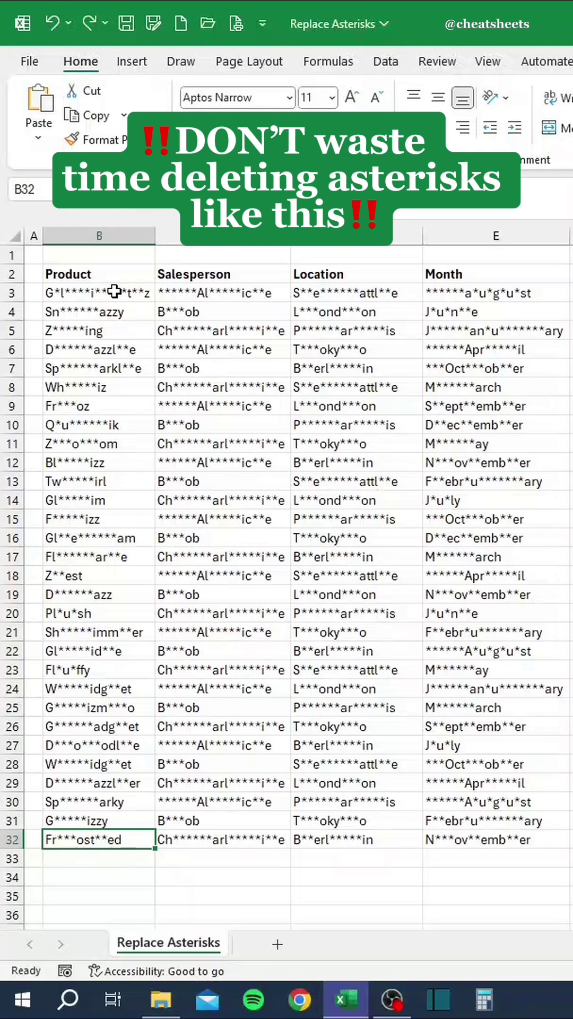
Delete the asterisks in B3 by hand, then undo that manual edit
double_click(112, 291)
key(BackSpace)
key(BackSpace)
key(BackSpace)
key(BackSpace)
key(BackSpace)
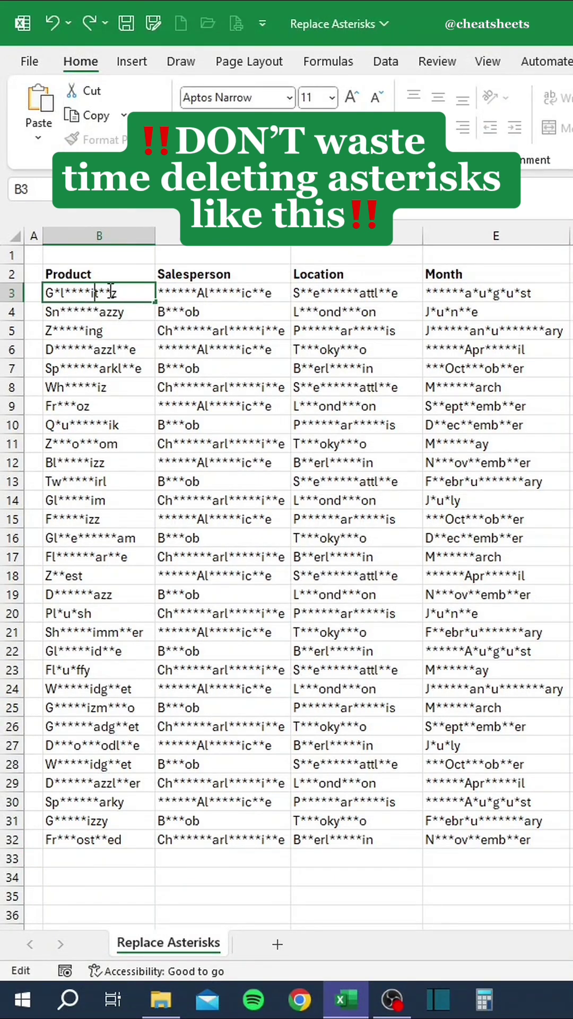
key(BackSpace)
key(BackSpace)
key(BackSpace)
key(BackSpace)
key(BackSpace)
click(130, 318)
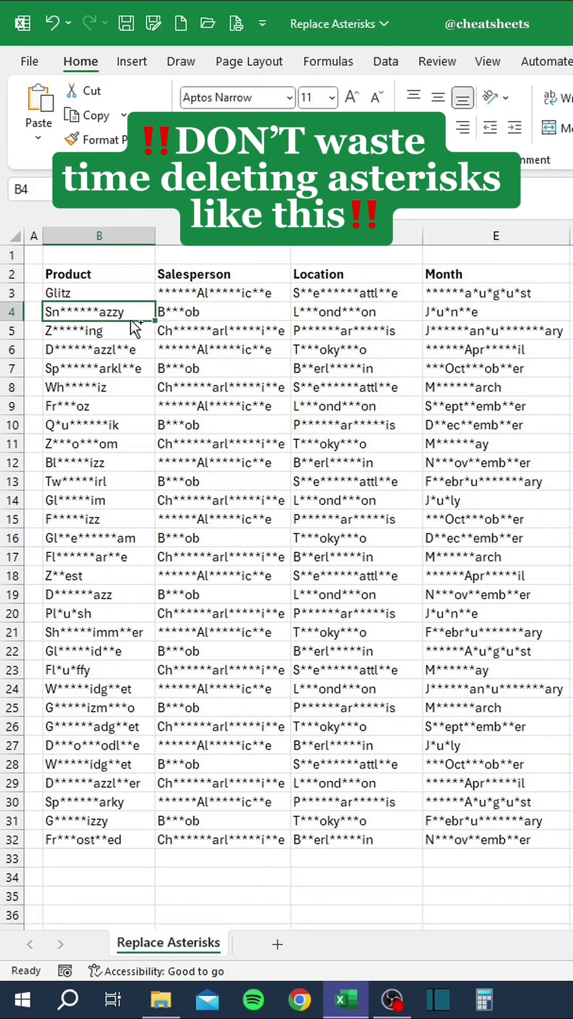
key(ctrl+z)
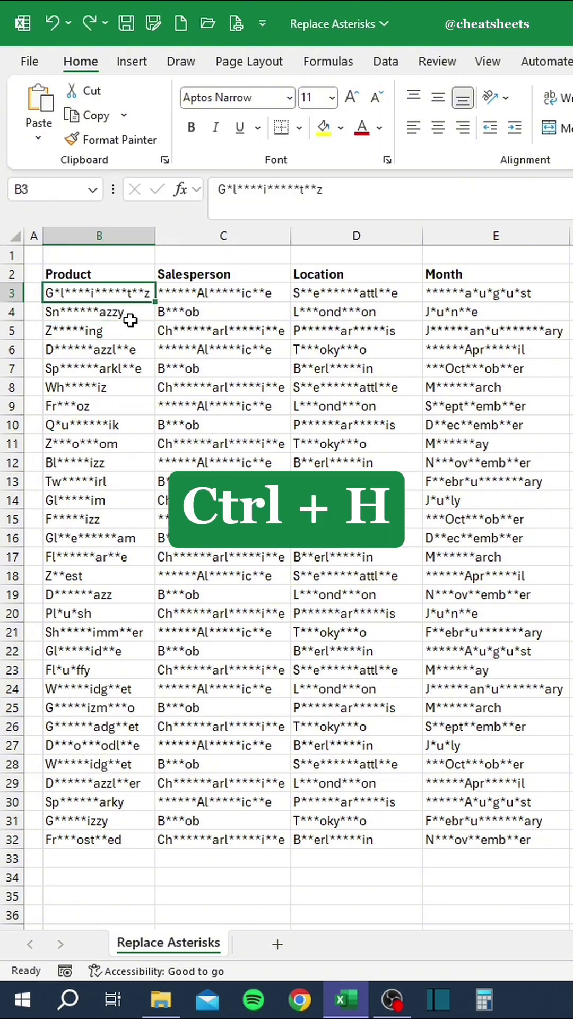
Replace every asterisk (~*) in the sheet with nothing, making 946 replacements
key(ctrl+h)
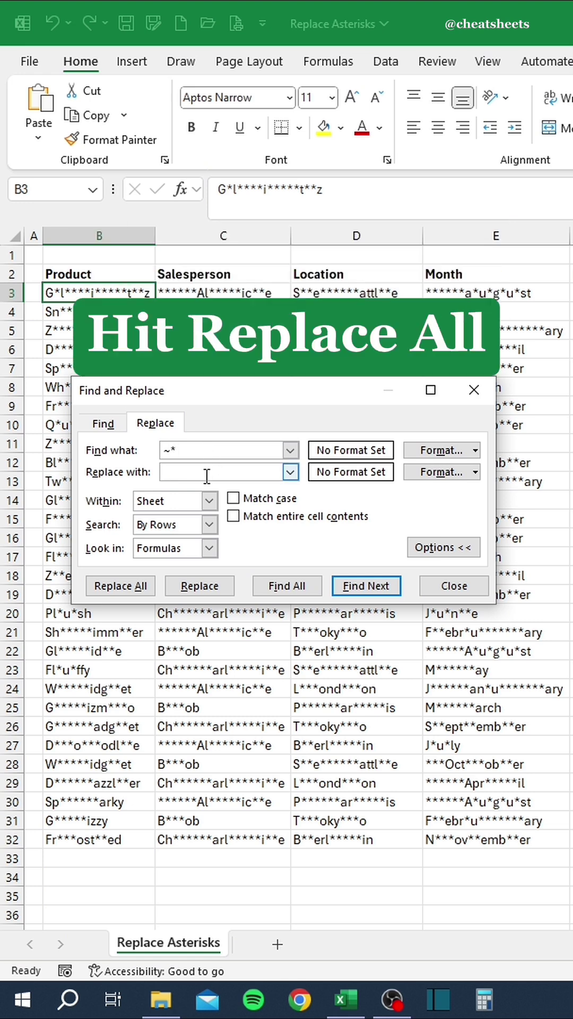
click(137, 586)
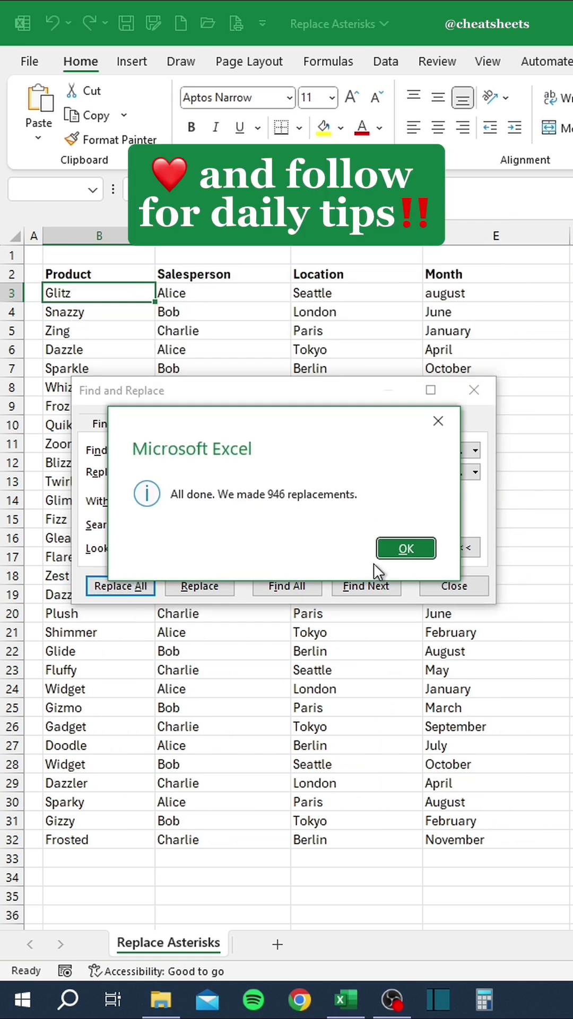
click(400, 549)
key(Escape)
Autofit all column widths to the cleaned text
key(ctrl+a)
key(alt+h)
key(o)
key(i)
click(374, 499)
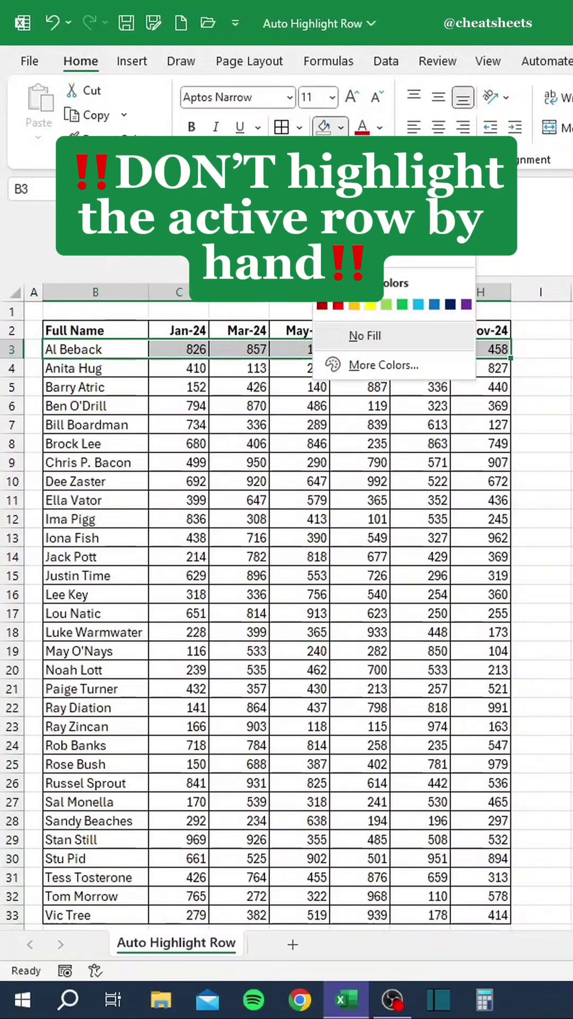
Try filling rows 3 and 11 gold by hand, then undo the manual fills
click(354, 304)
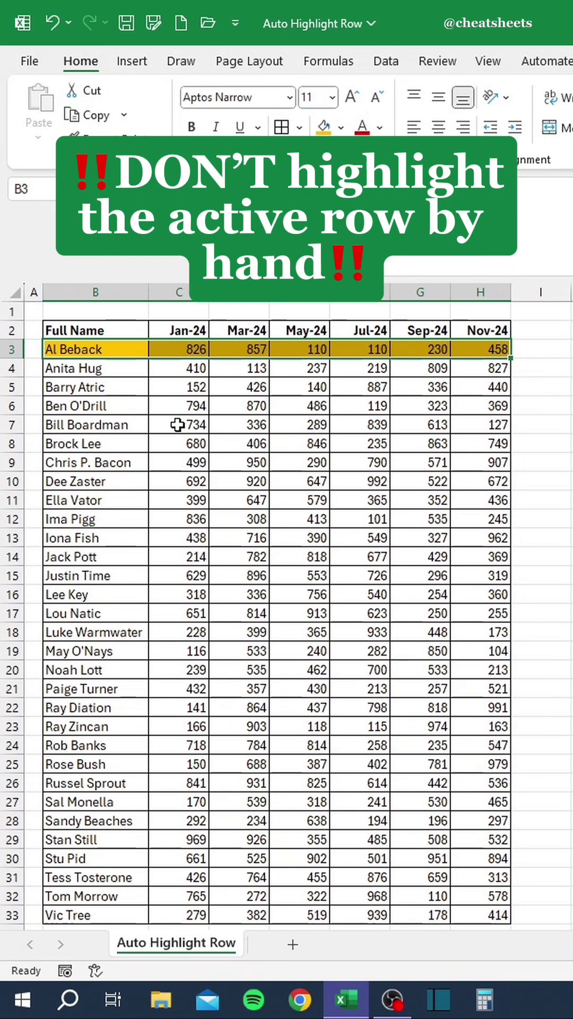
drag(74, 500, 499, 499)
click(324, 127)
drag(74, 349, 499, 349)
click(340, 127)
click(364, 200)
click(300, 499)
key(ctrl+z)
key(ctrl+z)
key(ctrl+z)
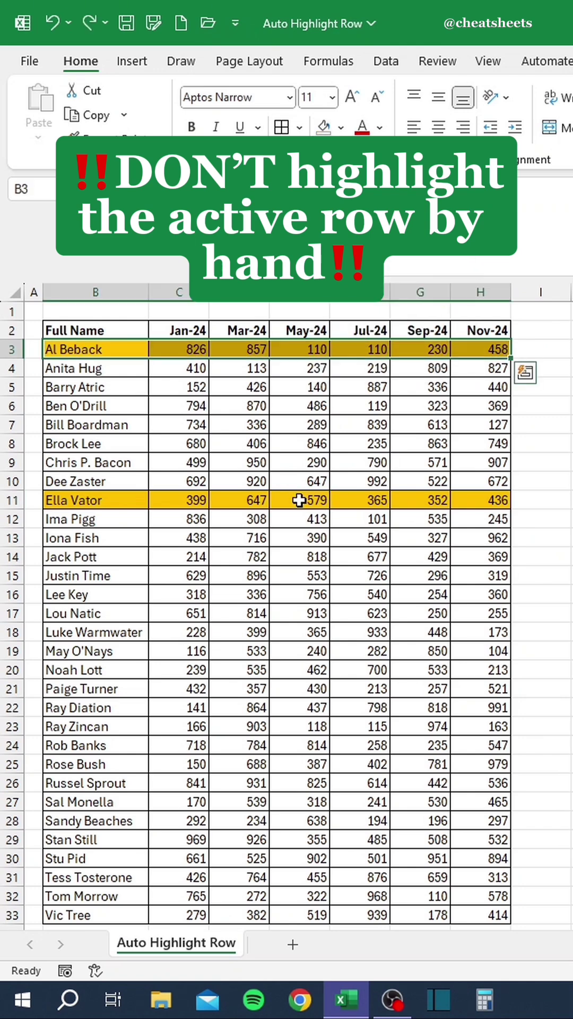
Create a formula-based conditional format on B2:H33 using =CELL("row")=ROW()
mouse_move(133, 330)
mouse_down()
mouse_move(130, 336)
mouse_move(420, 669)
mouse_move(493, 877)
mouse_move(495, 918)
mouse_up()
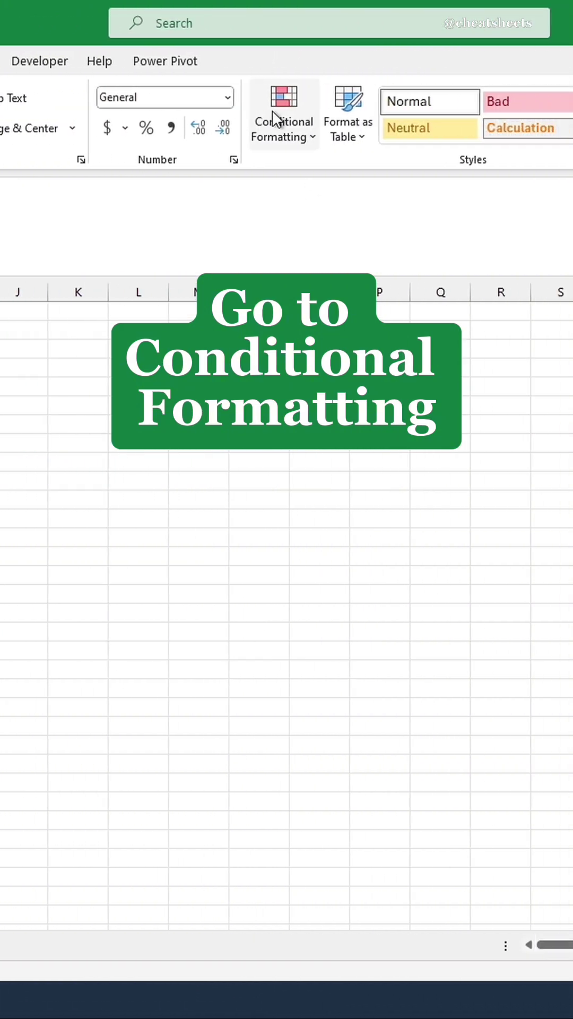
click(274, 115)
click(303, 376)
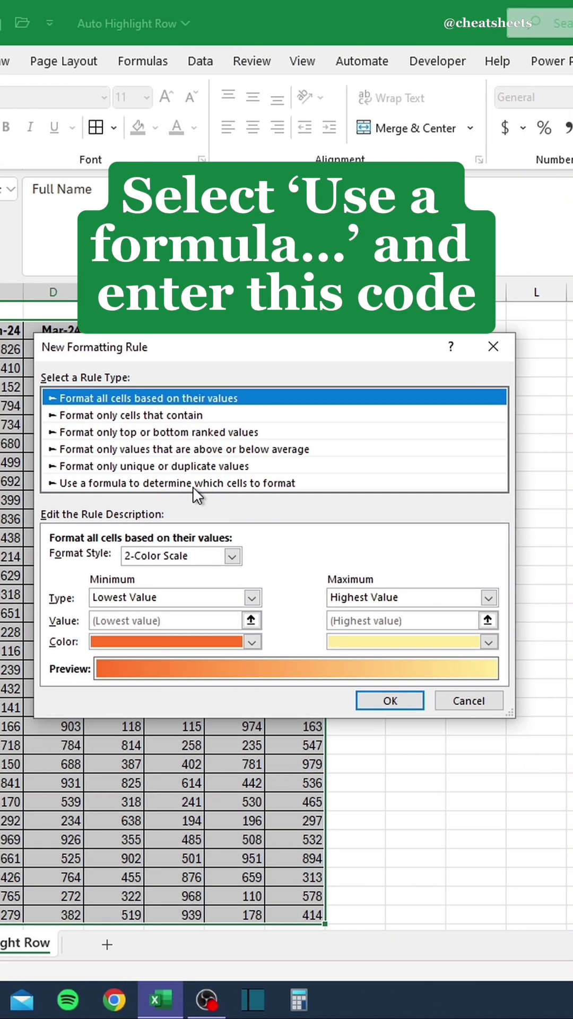
click(130, 482)
click(90, 561)
text(=CELL("row")=ROW()
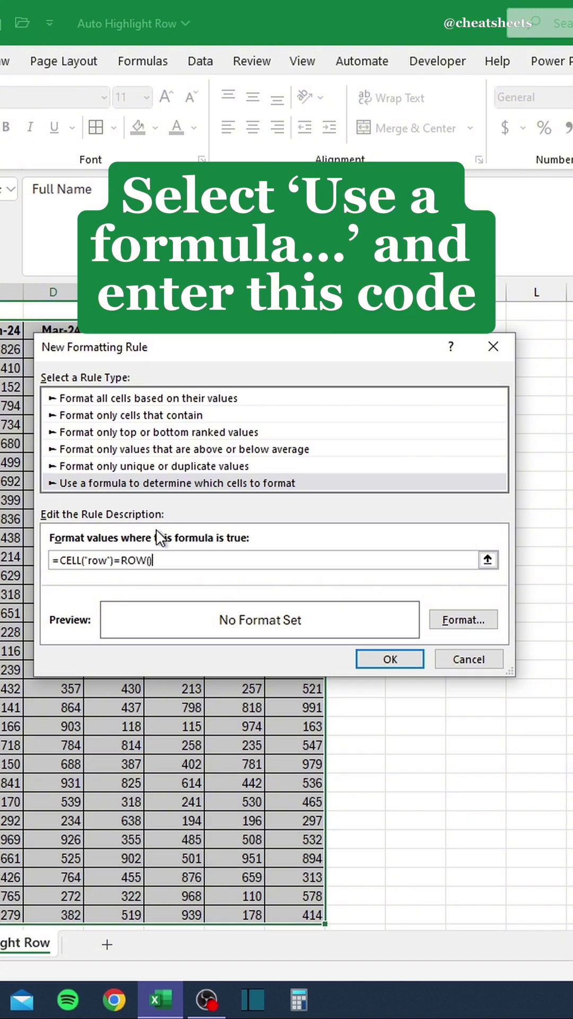
Give the rule an orange fill and save it
click(444, 610)
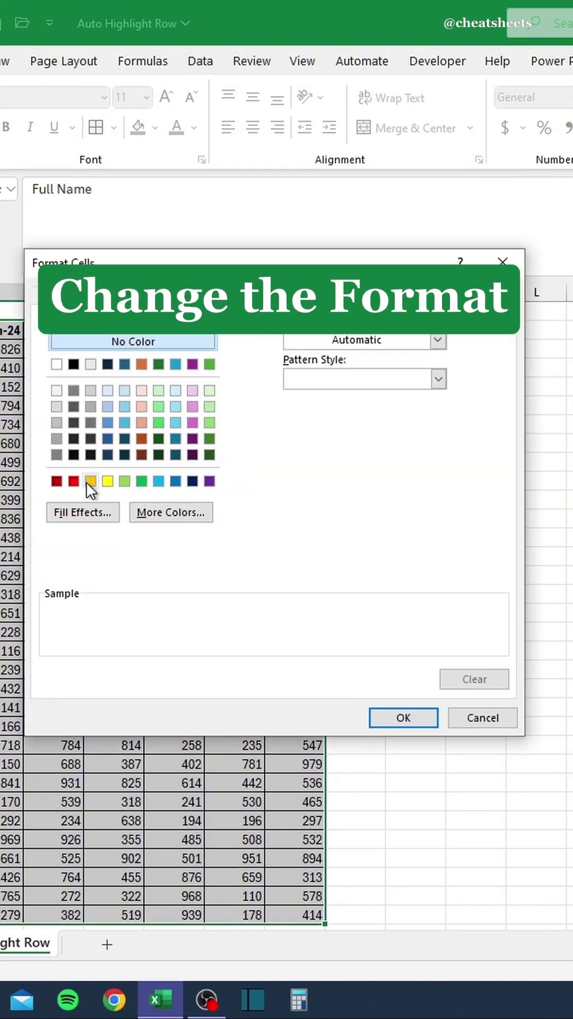
click(90, 481)
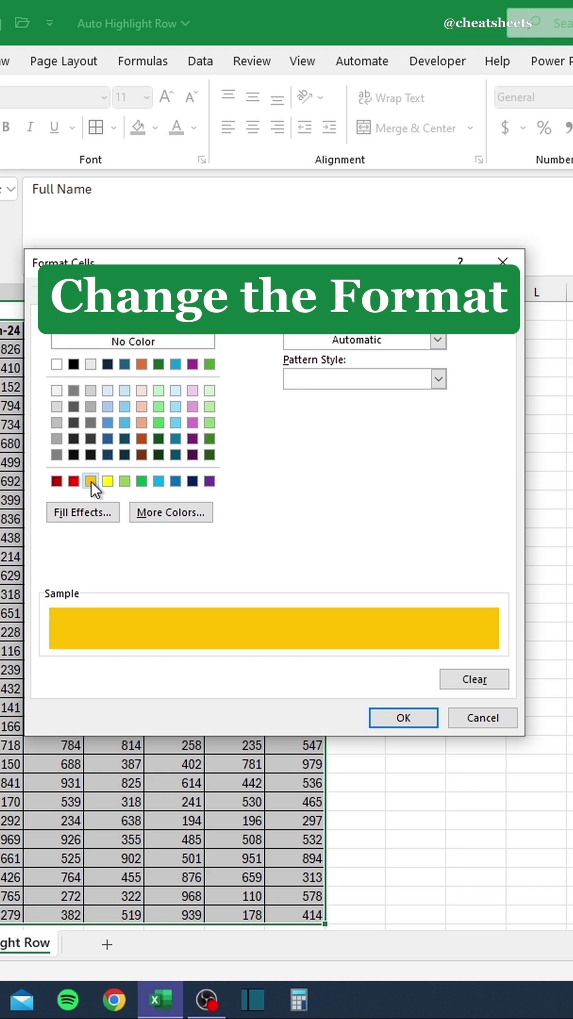
click(395, 720)
click(374, 660)
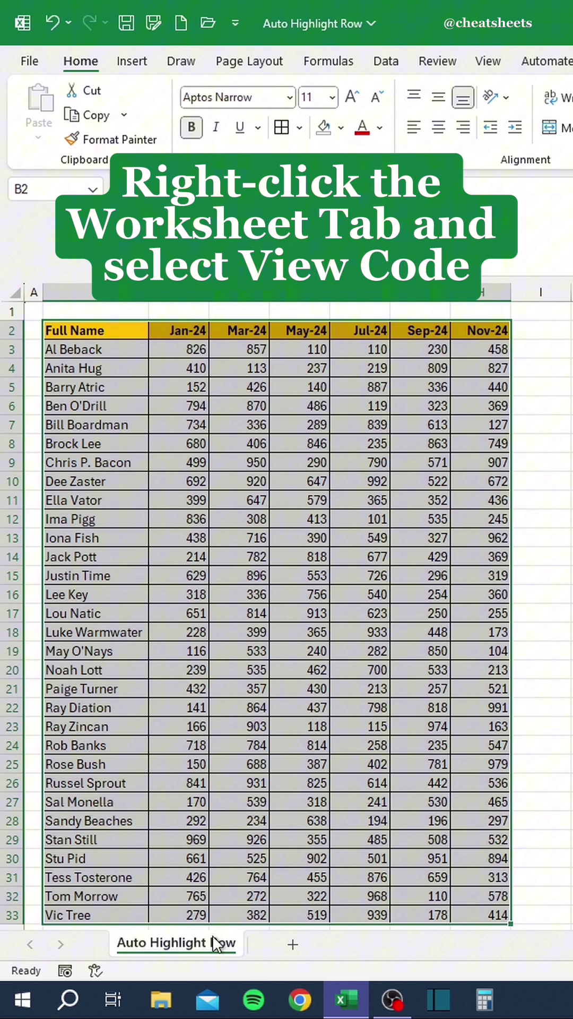
Add ActiveCell.Calculate to the Auto Highlight Row sheet's Worksheet selection-change handler
right_click(29, 936)
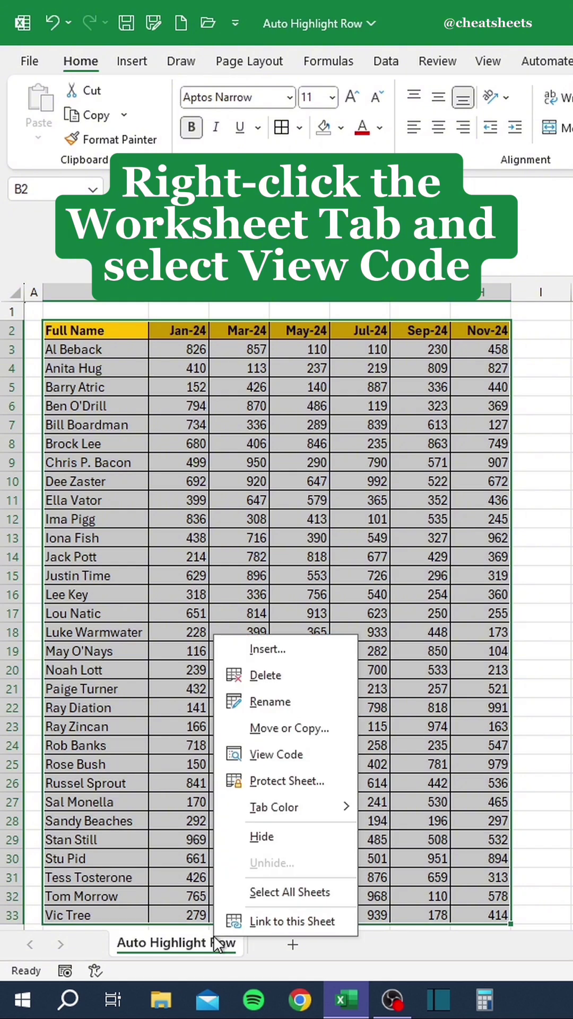
click(273, 754)
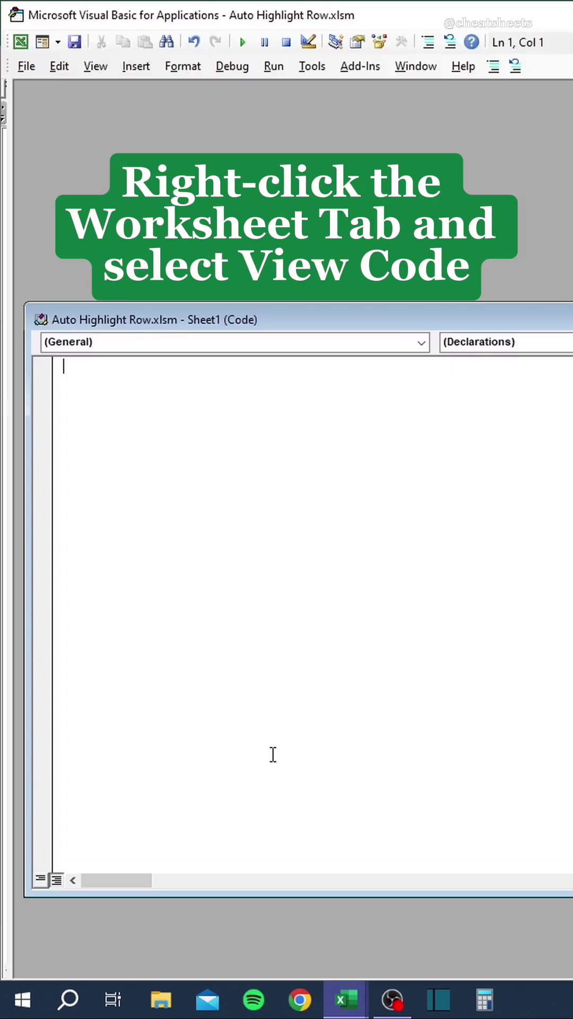
click(170, 345)
click(162, 377)
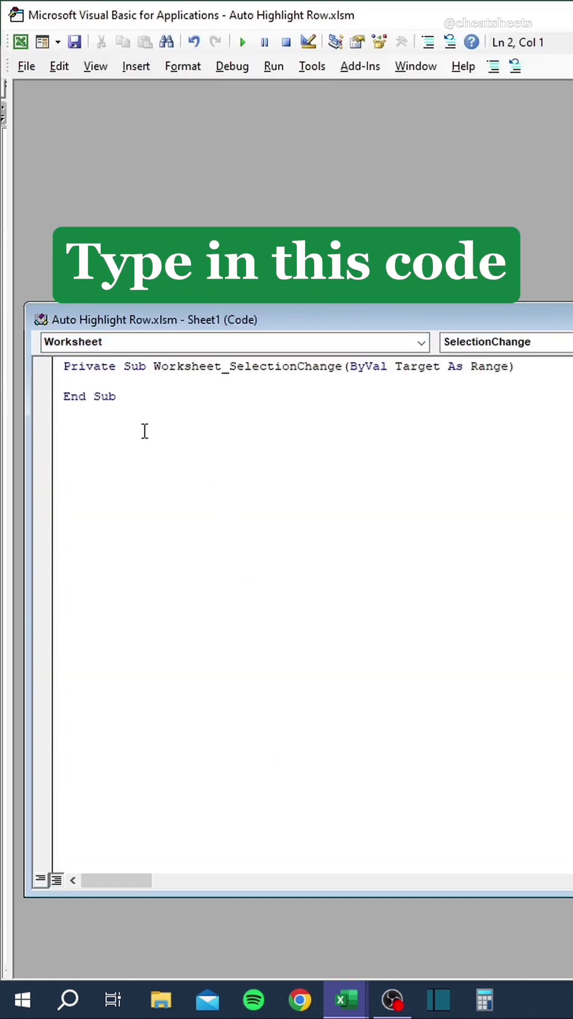
text(ActiveCell.W)
key(BackSpace)
text(Calculate)
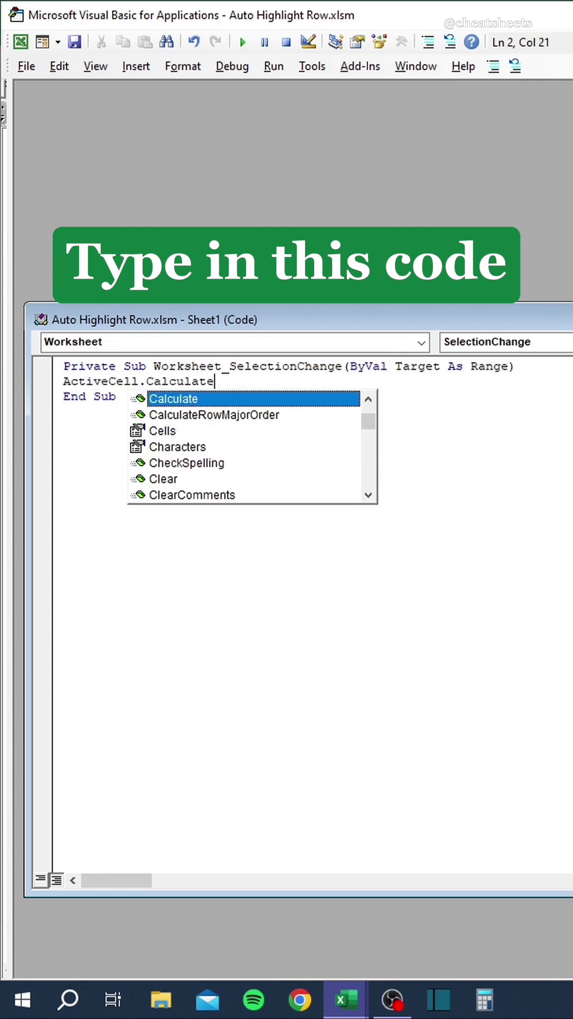
key(Escape)
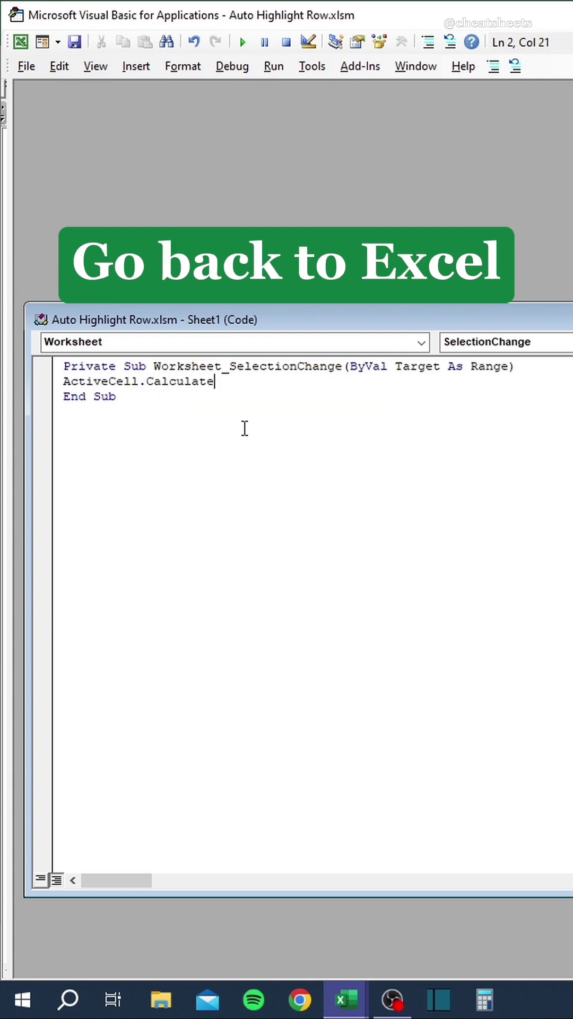
key(alt+F11)
Select cells in rows 17, 21 and 13 and move around to confirm the highlight follows
click(170, 613)
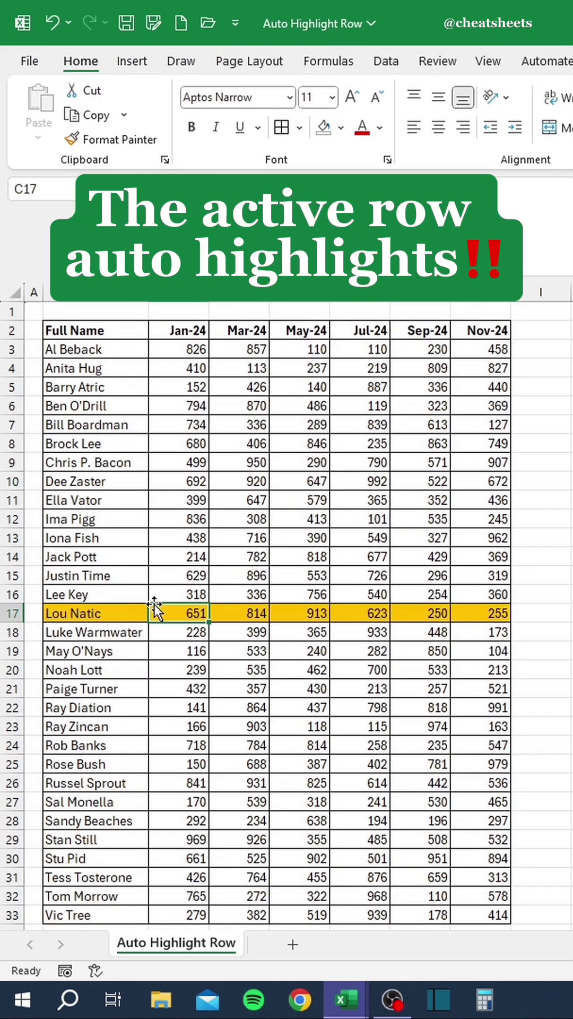
click(239, 687)
click(318, 537)
key(Left)
key(Down)
key(Down)
key(Down)
key(Down)
key(Down)
key(Down)
key(Down)
key(Down)
key(Down)
key(Down)
key(Down)
key(Down)
key(Down)
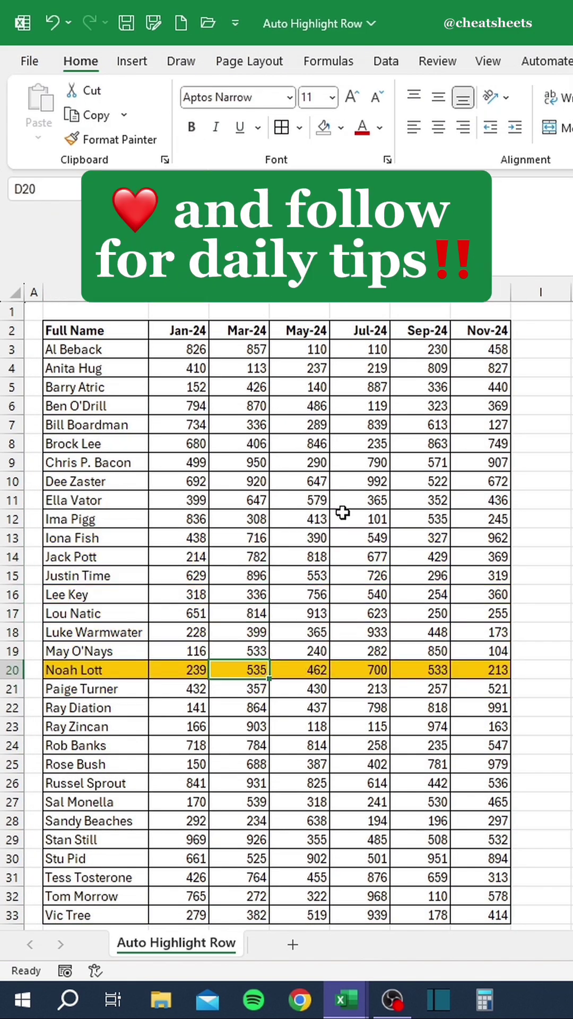
key(Right)
key(Right)
key(Right)
key(Right)
key(Up)
key(Up)
key(Up)
key(Up)
key(Up)
key(Up)
key(Up)
key(Up)
key(Up)
key(Up)
key(Up)
key(Up)
key(Up)
key(Up)
key(Up)
key(Up)
key(Up)
key(Up)
key(Up)
key(Up)
key(Up)
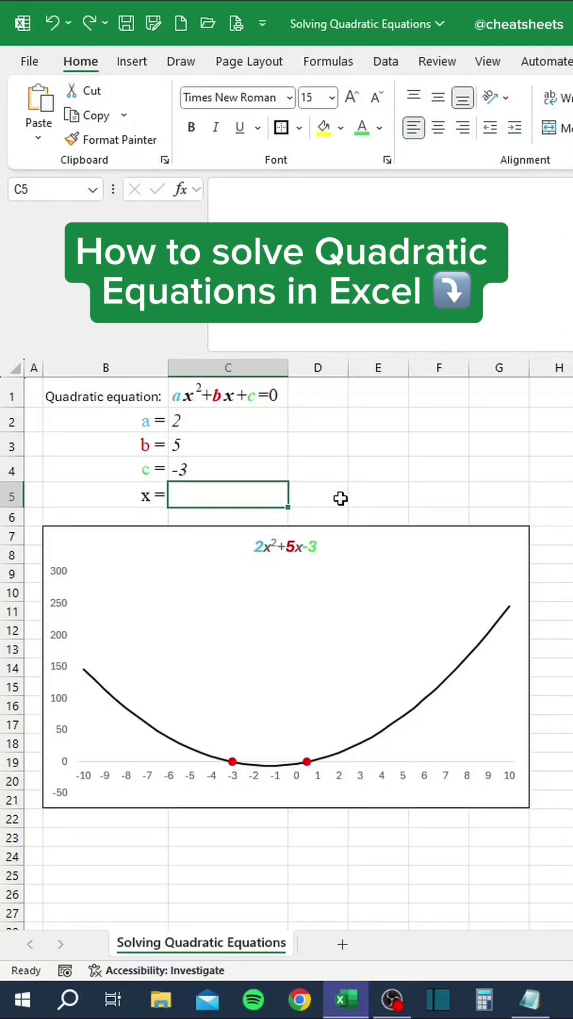
Begin a multi-line LET in C5 defining a=2, b=5, c=-3 and discriminant b^2-4*a*c
click(326, 237)
text(=LET()
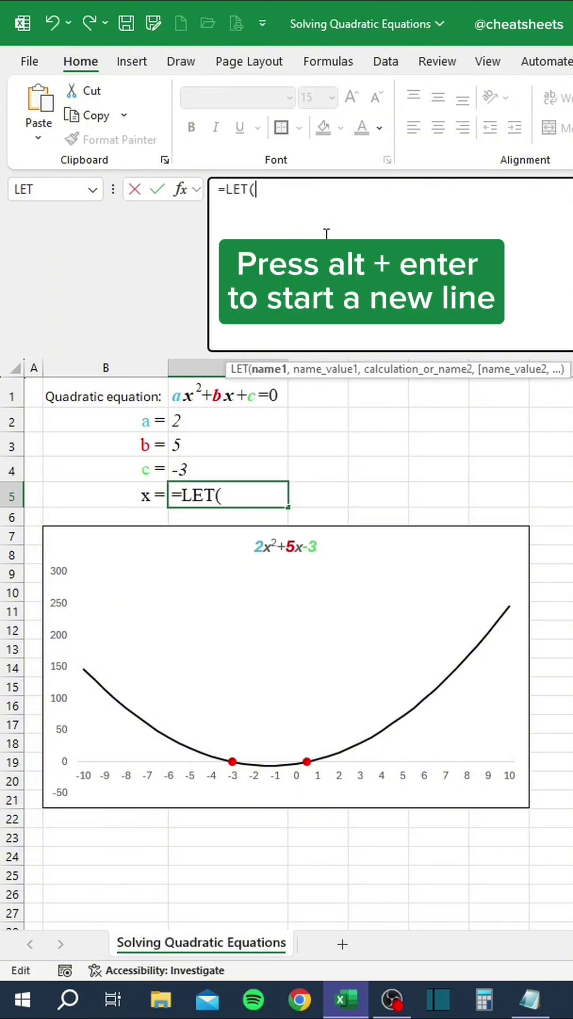
key(alt+Return)
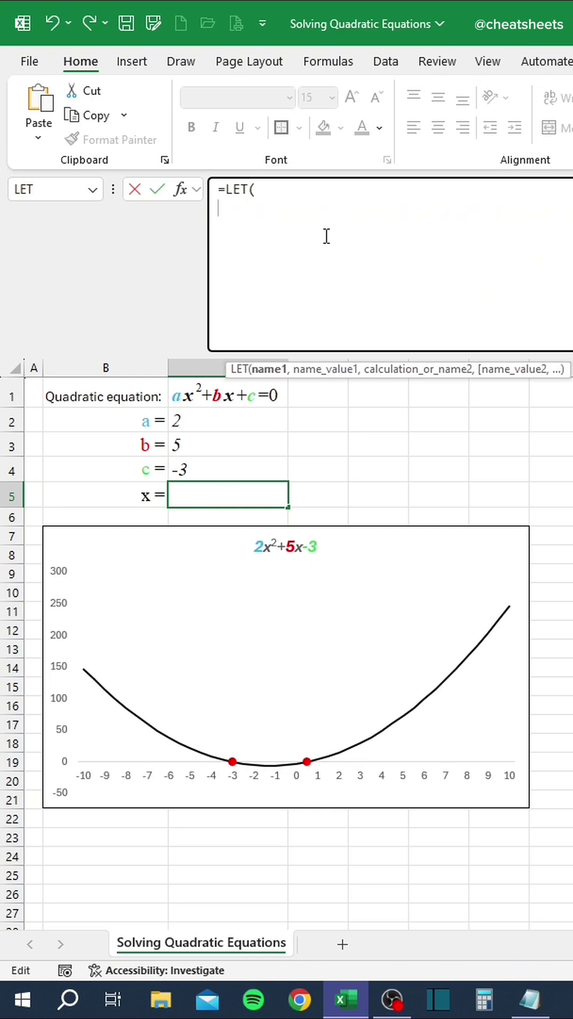
text(a,2,)
key(alt+Return)
text(b,5, )
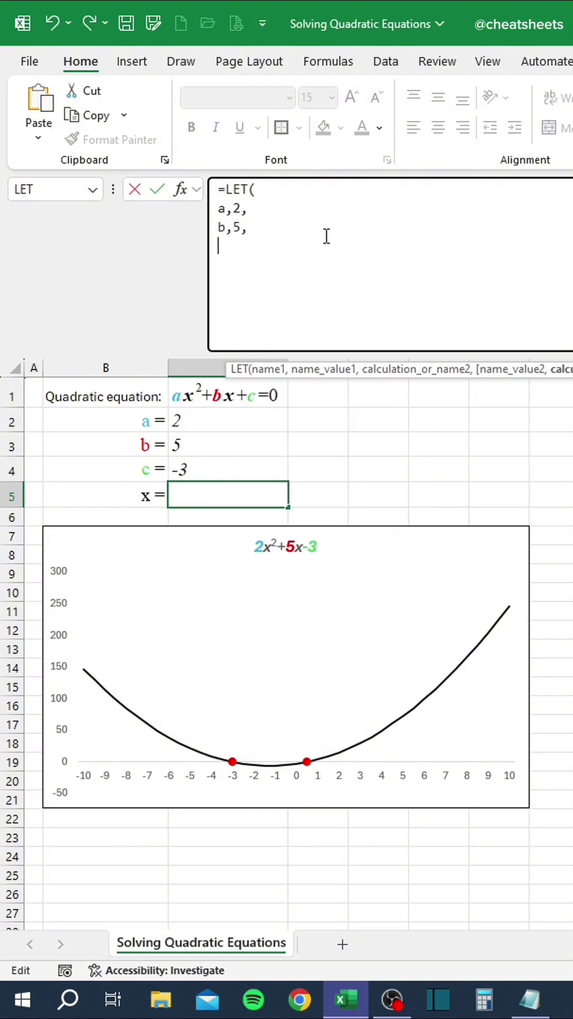
text(c,-3, )
text(discriminant)
text(,b^2-)
text(4*a*c,)
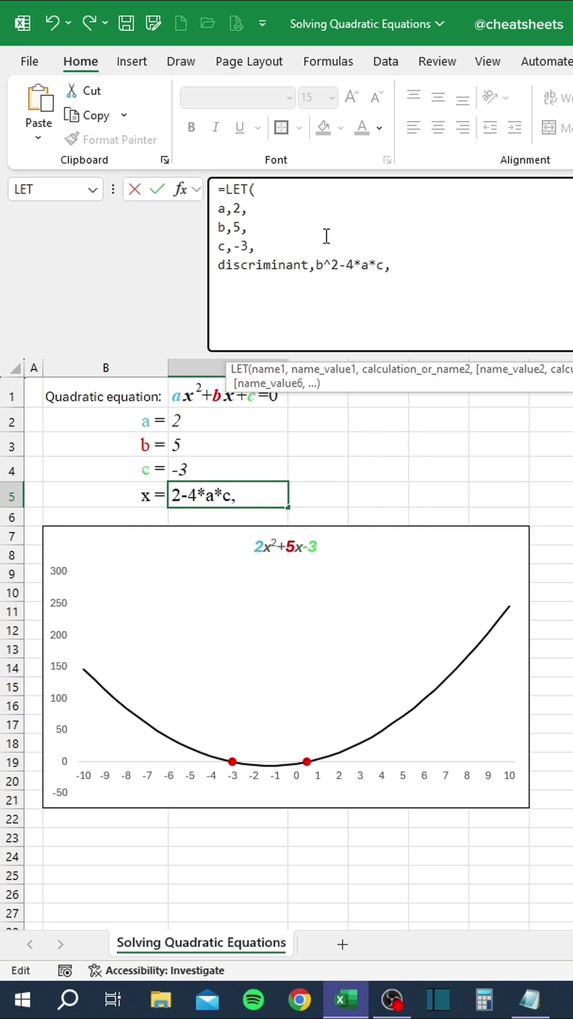
Add root1 and root2 quadratic-formula lines returning root1&" and "&root2, and commit the formula
key(alt+Return)
text(root1,)
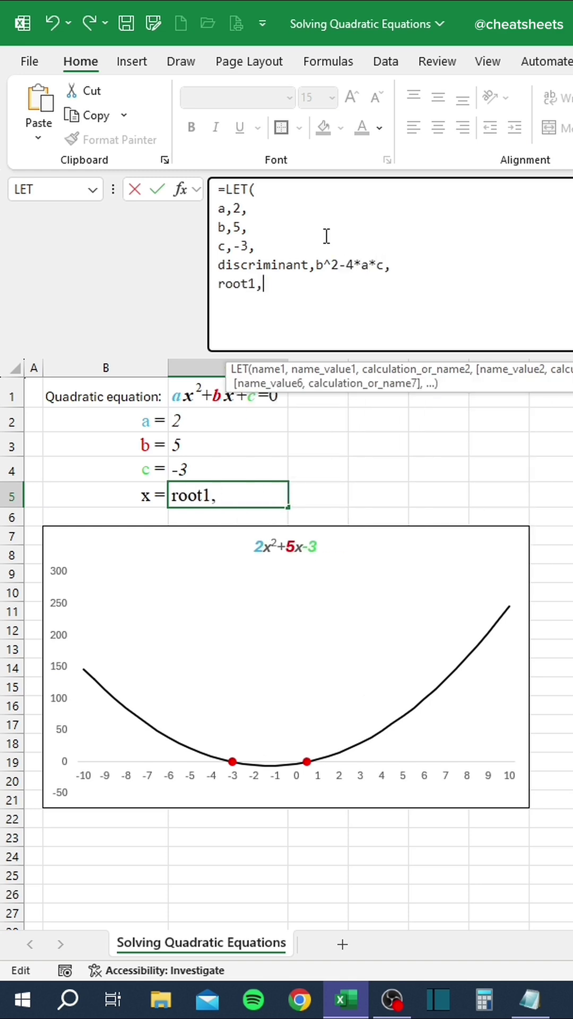
text((-b+SQRT)
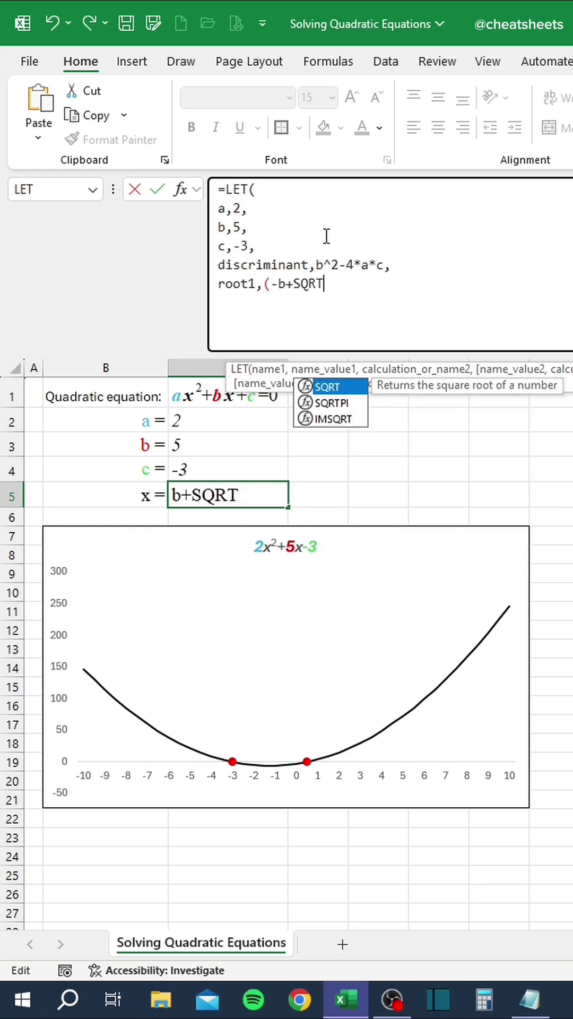
text((di scriminant)))
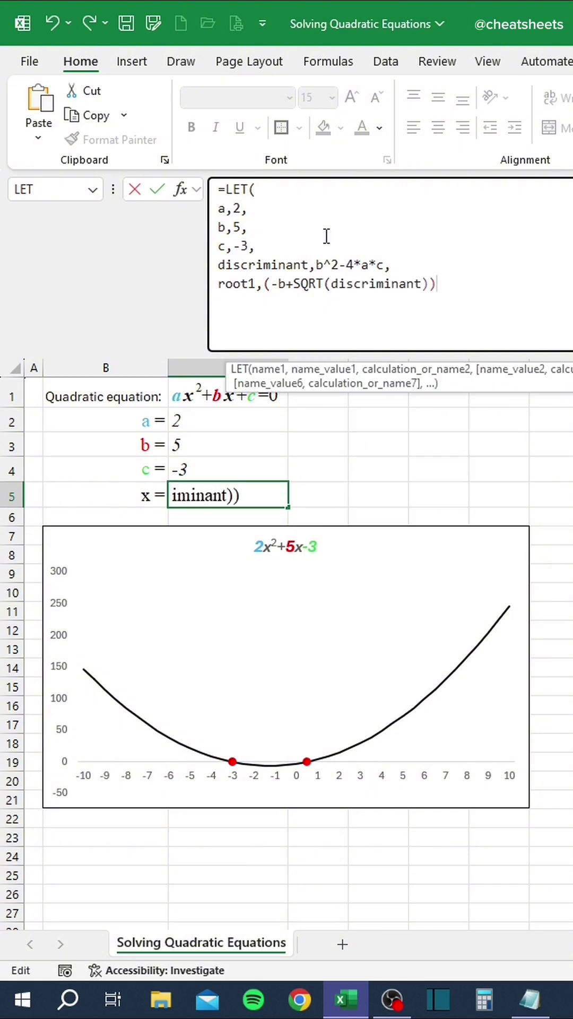
text(/(2*a),)
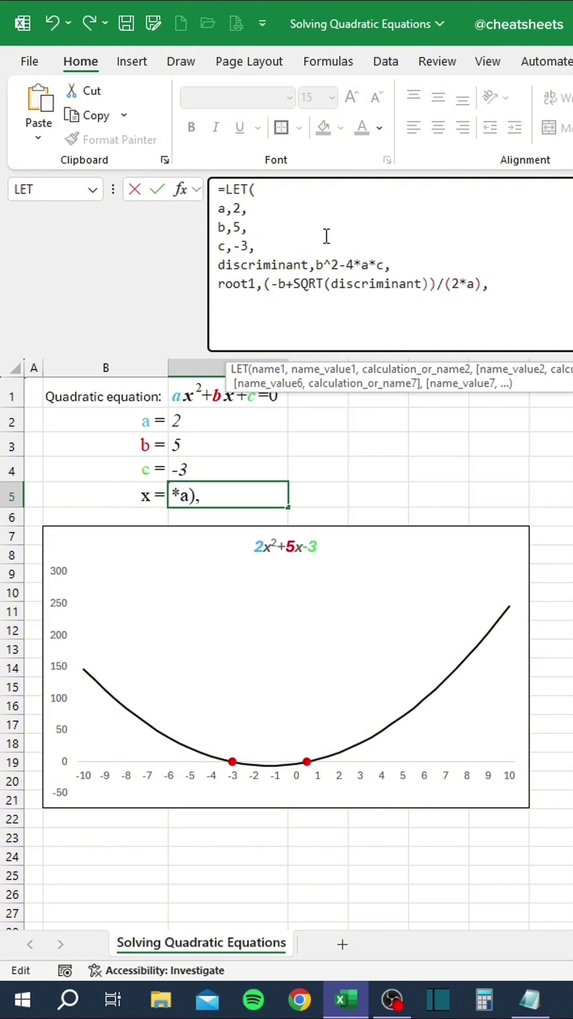
key(alt+Return)
text(root2,(-b)
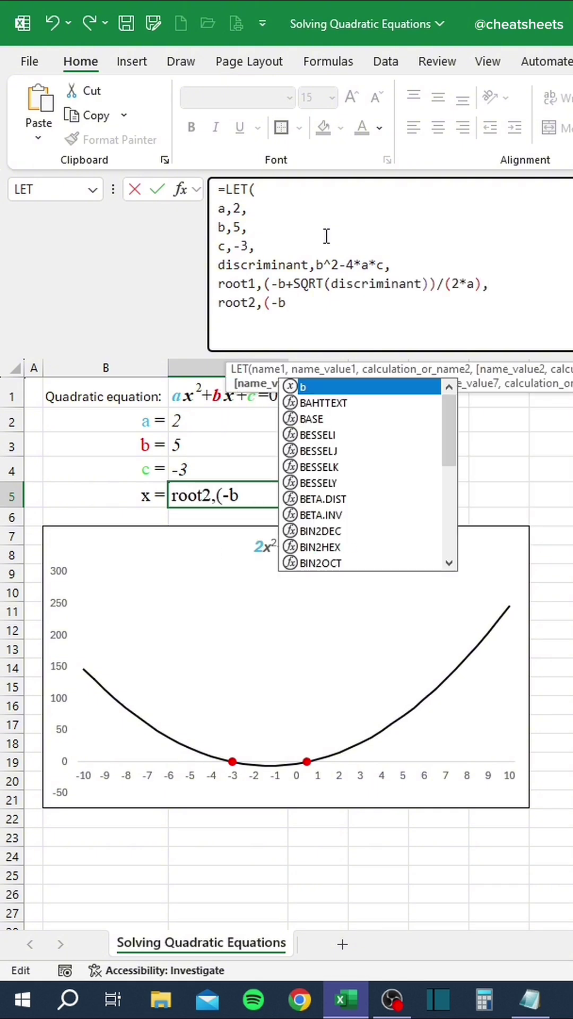
text(-SQRT(discriminant)
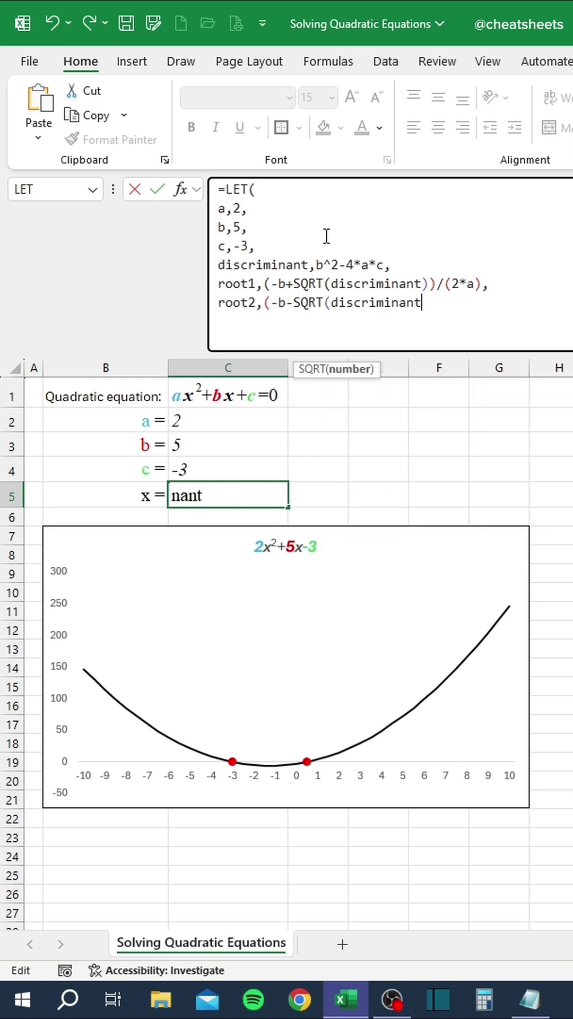
text())/(2*a),)
key(alt+Return)
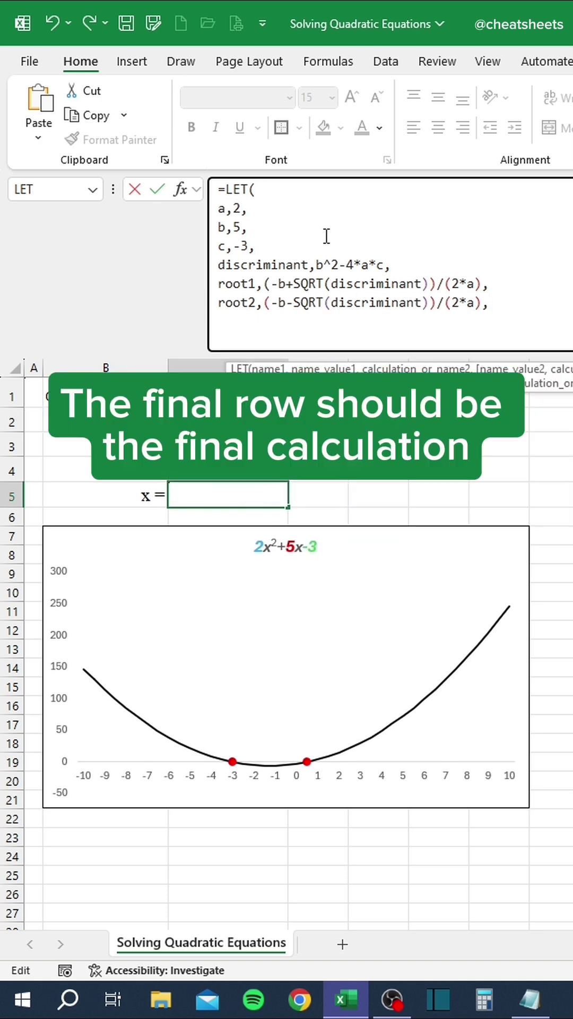
text(root1&")
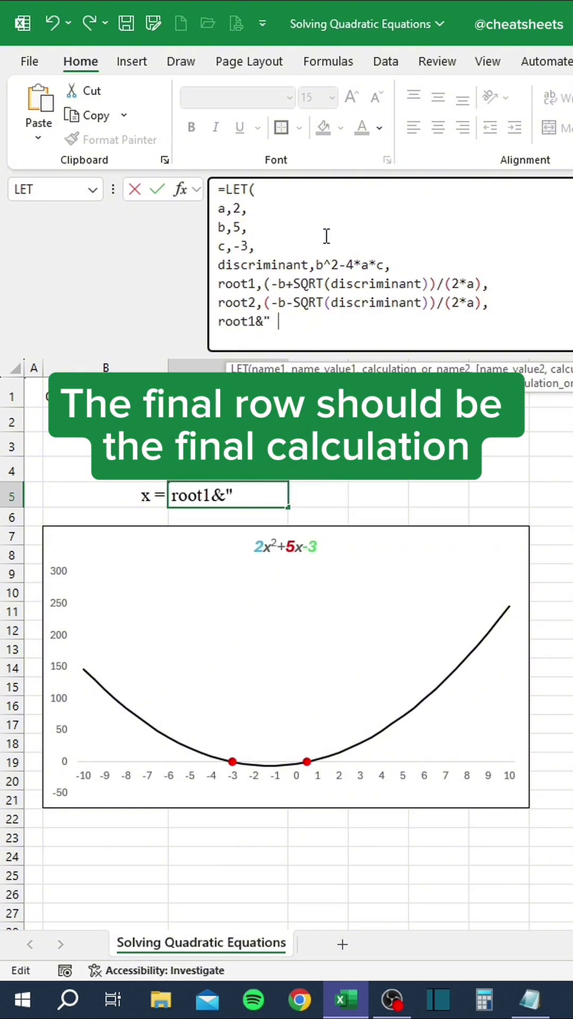
text( and "&root2)
key(alt+Return)
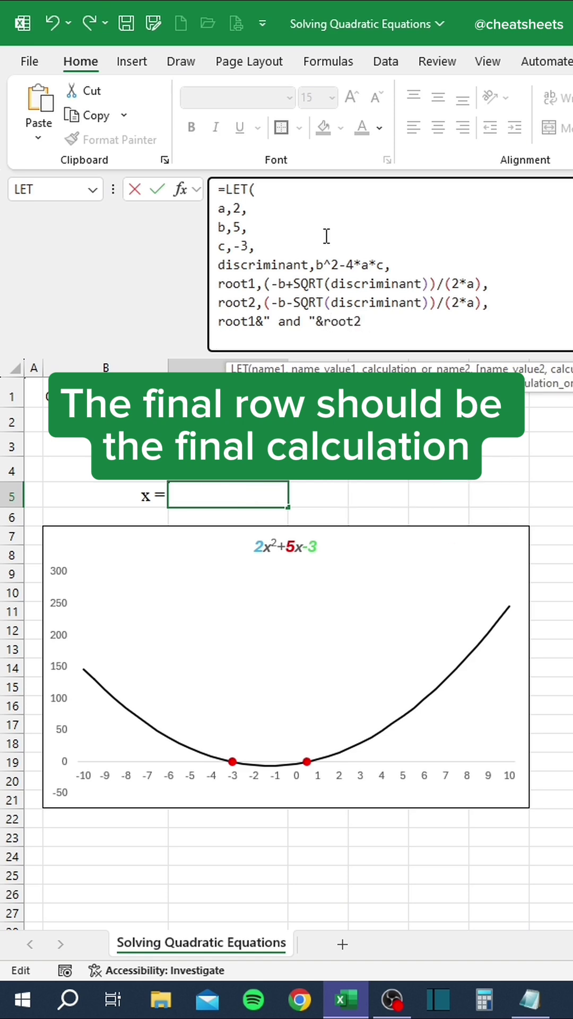
text())
key(Return)
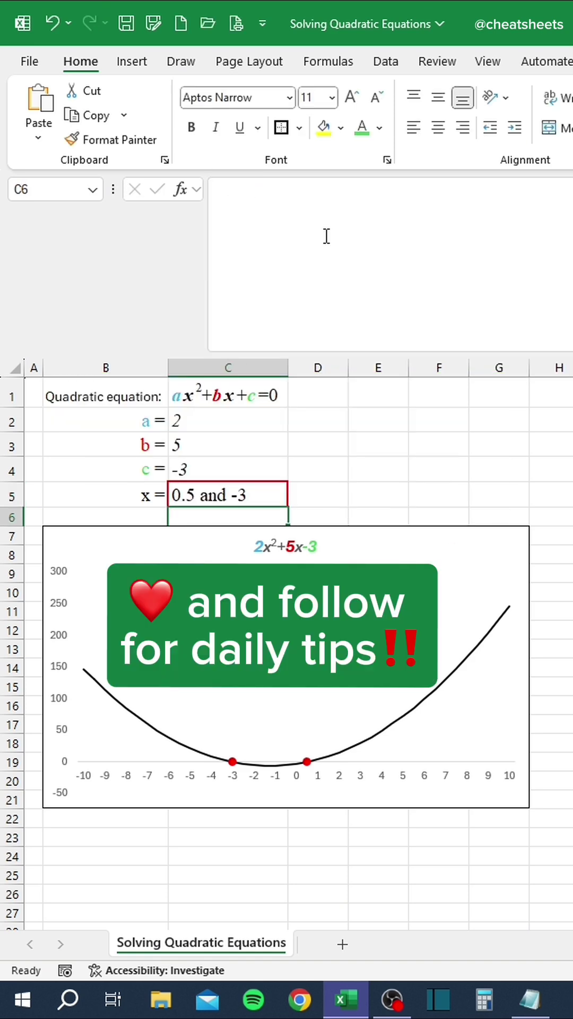
Sum the Bath sales by hand from D3, D8, D14, D21, D23 and D27
click(275, 497)
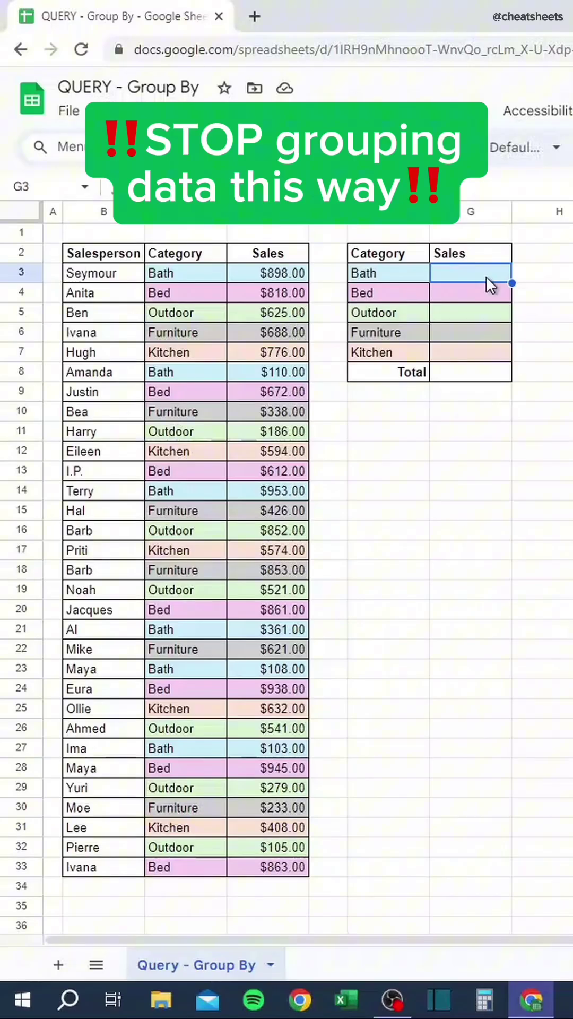
text(=)
click(288, 272)
text(+)
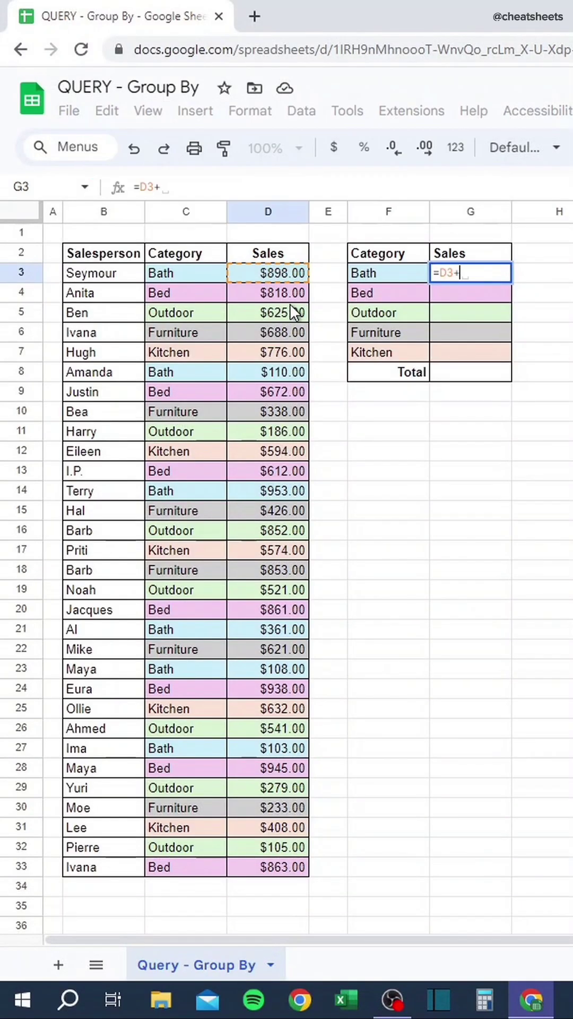
click(289, 375)
text(+)
click(286, 489)
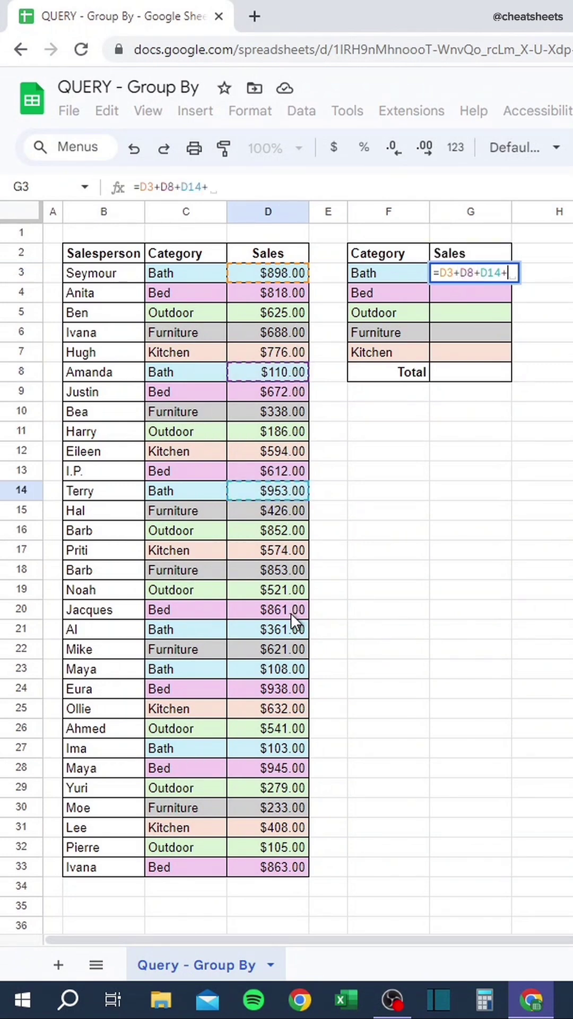
click(289, 626)
text(+)
click(289, 670)
text(+)
click(292, 748)
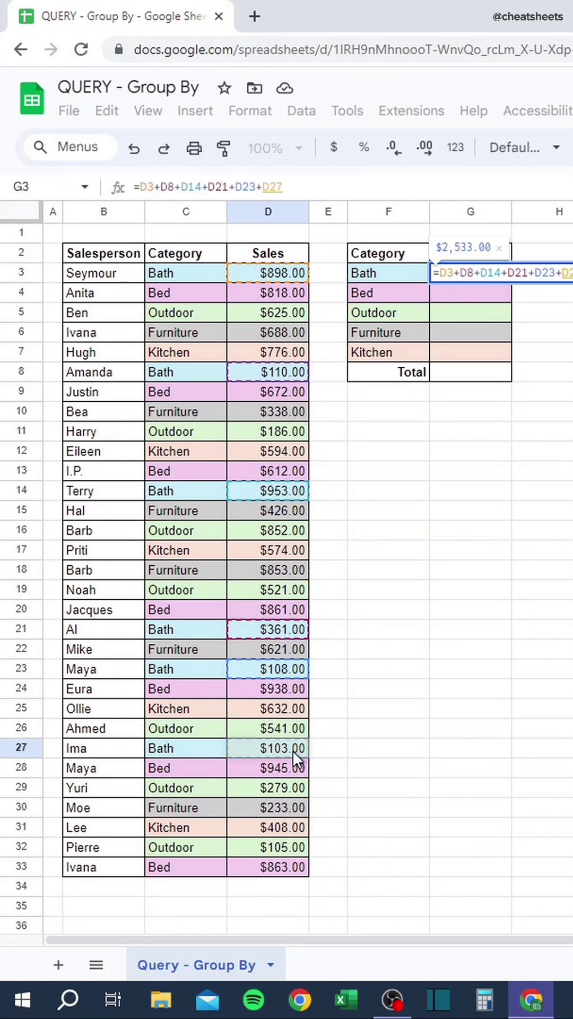
key(Return)
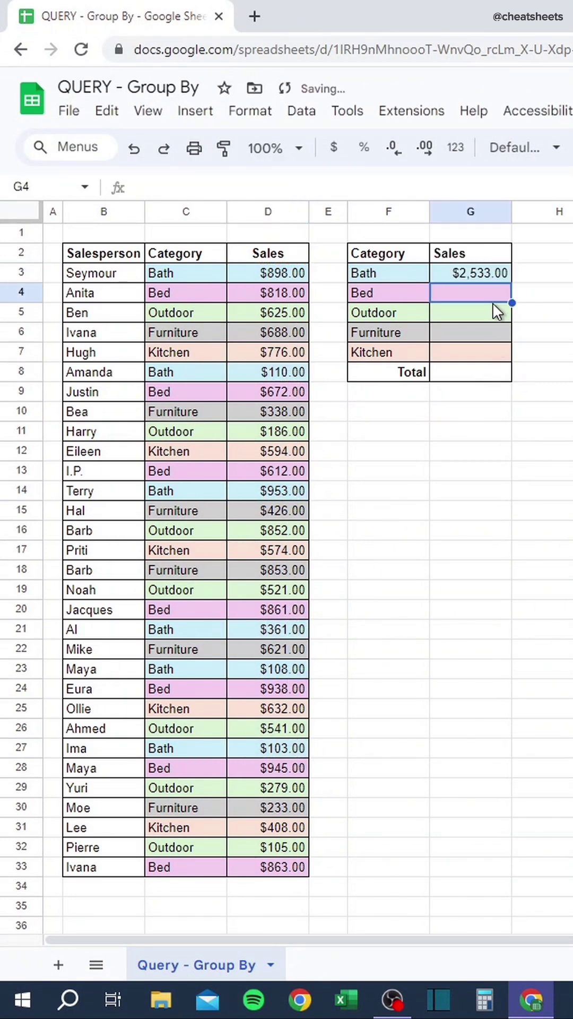
Clear F2:G8 and enter =QUERY(B2:D33,"select C, sum(D) group by C") in F2
drag(482, 371, 390, 259)
key(Delete)
click(390, 257)
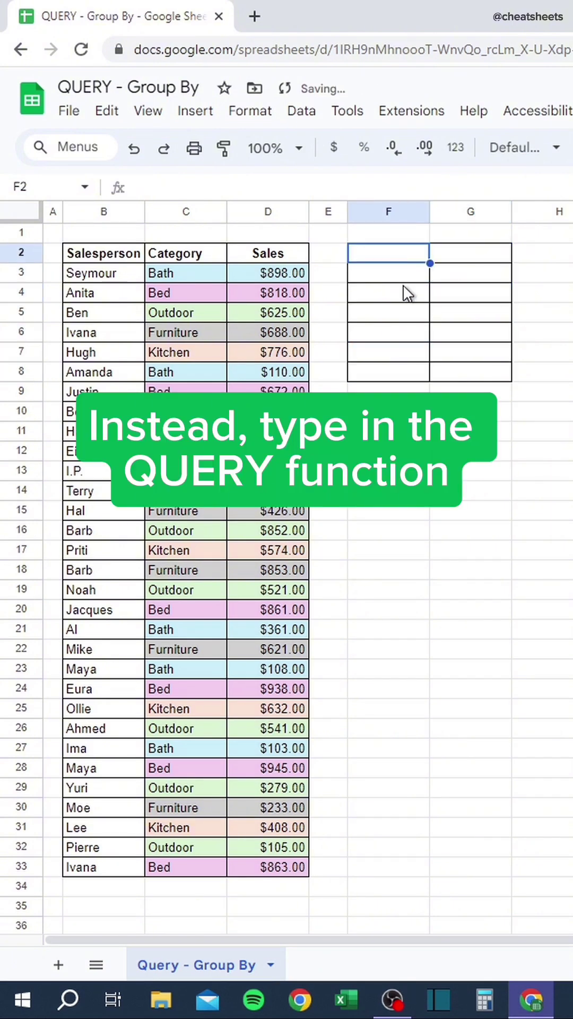
text(=QUERY()
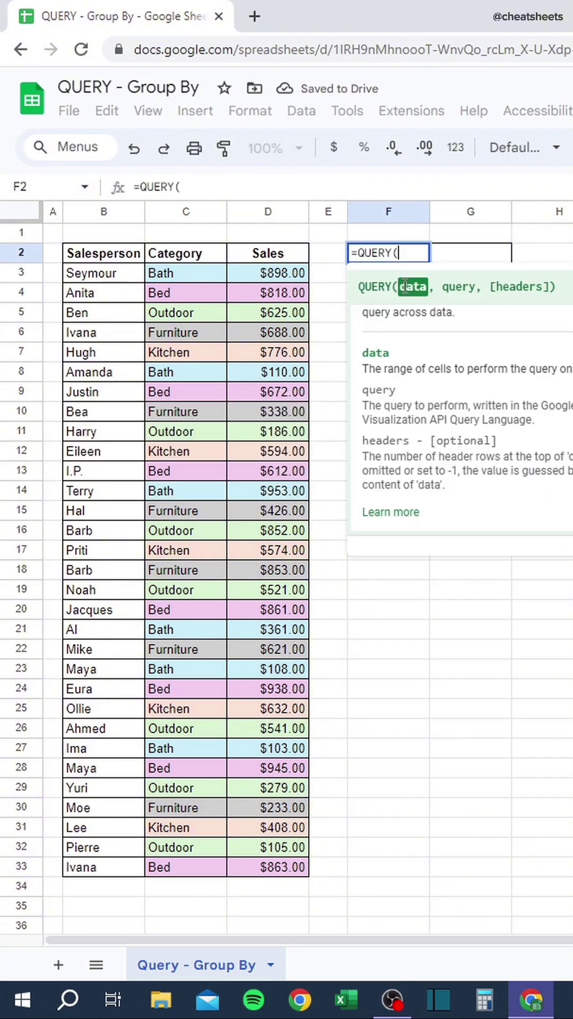
drag(110, 254, 281, 862)
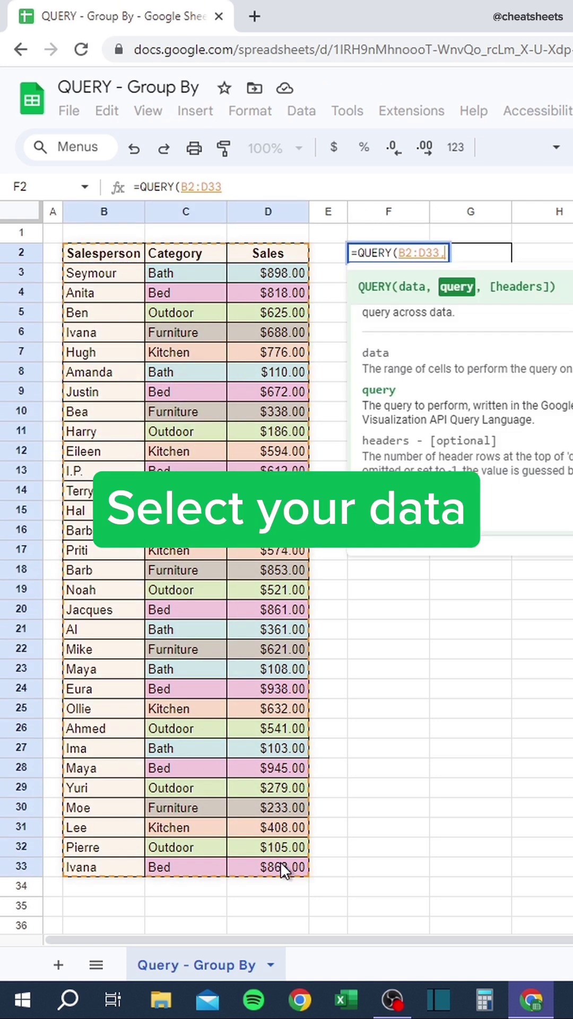
text(,"select C, sum(D))
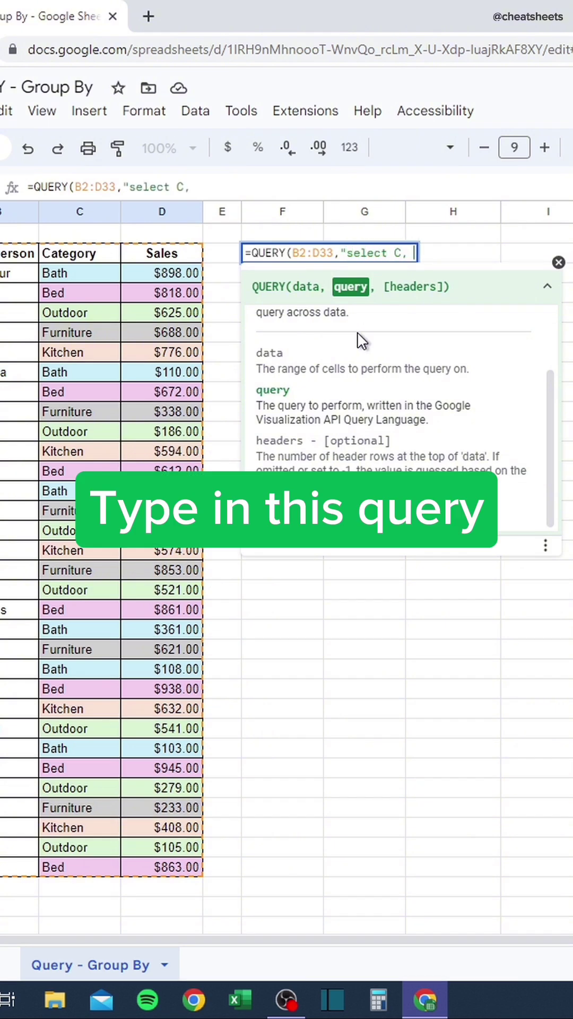
text( group by )
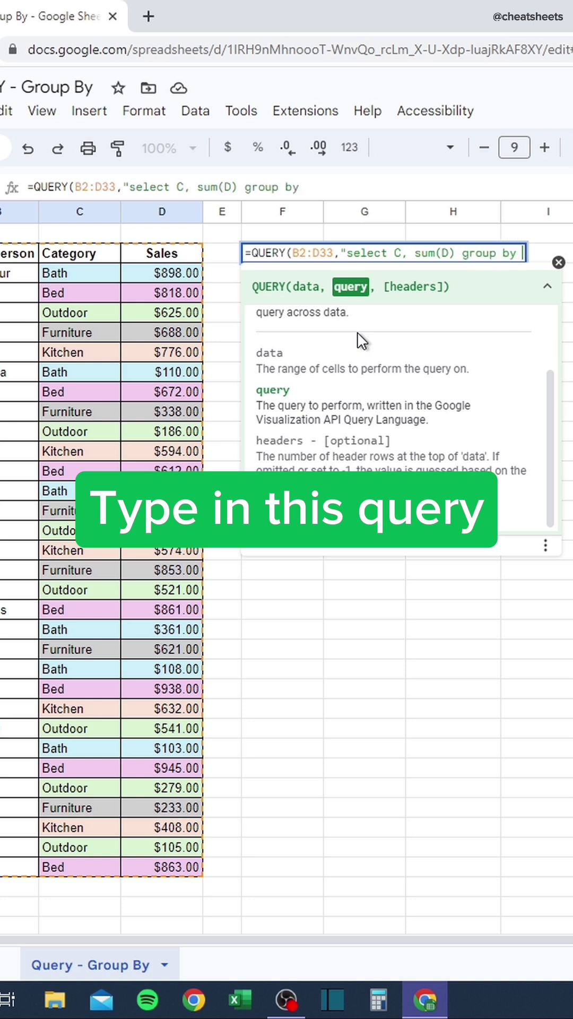
text(C"))
key(Return)
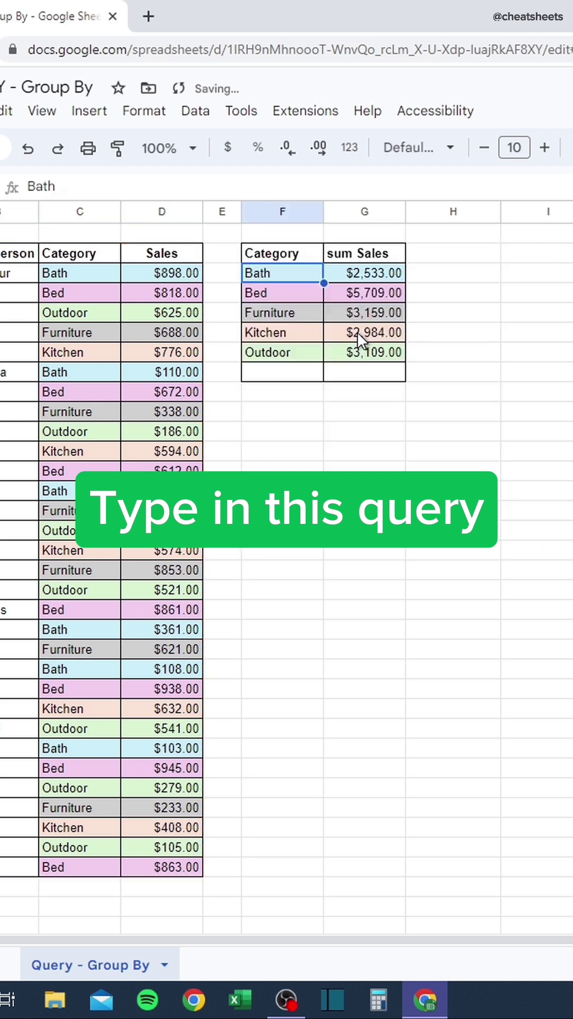
Add a Total row with =sum(G2:G7) beneath the category summary
click(311, 371)
text(Total)
key(Tab)
text(=sum(G2:G7))
key(Return)
click(308, 406)
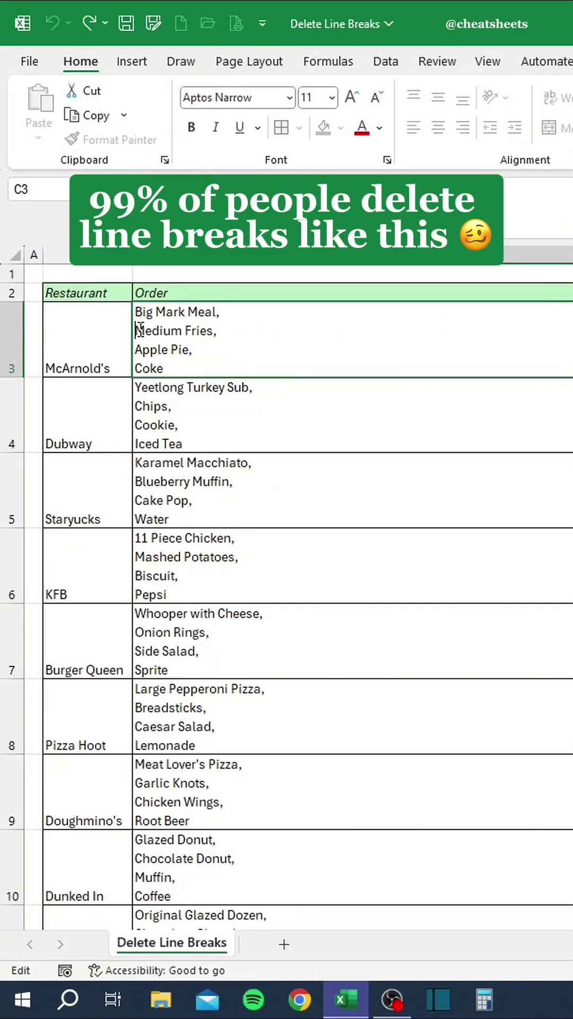
Join the McArnold's and Dubway orders onto single lines by hand, then undo those edits
key(BackSpace)
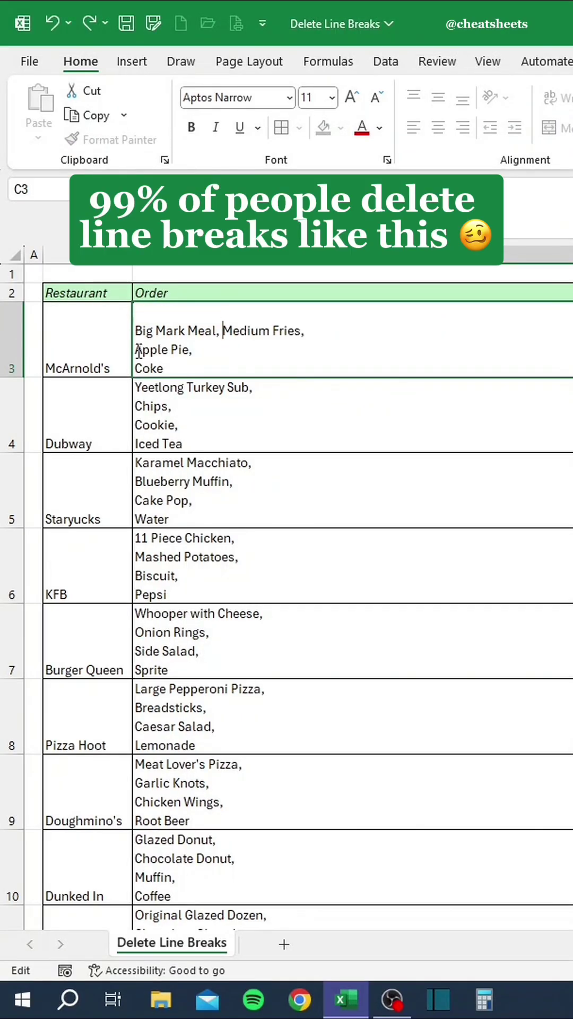
click(137, 349)
key(BackSpace)
key(BackSpace)
key(Return)
double_click(136, 349)
key(BackSpace)
click(137, 368)
key(BackSpace)
click(138, 385)
key(BackSpace)
key(Return)
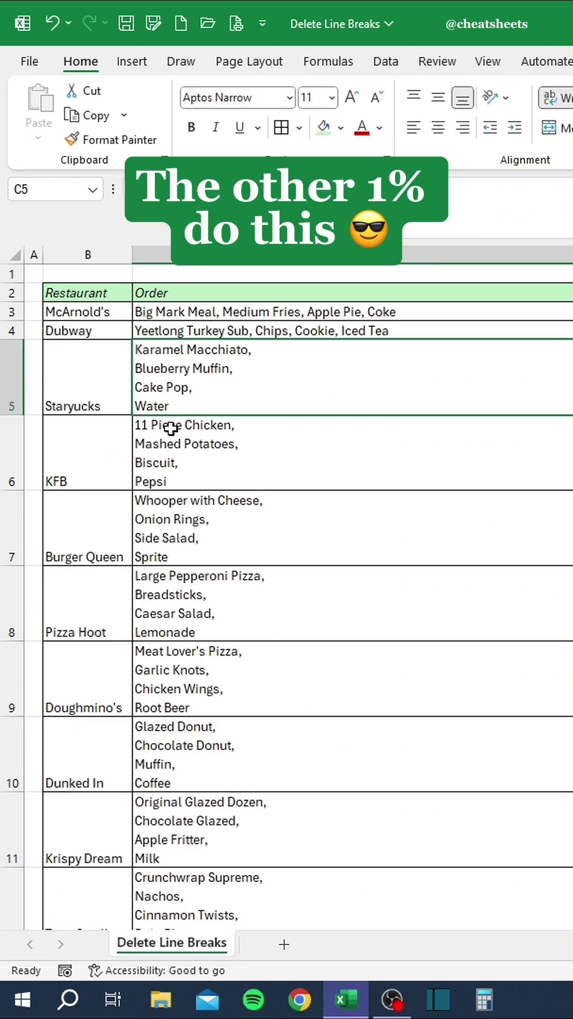
key(ctrl+z)
key(ctrl+z)
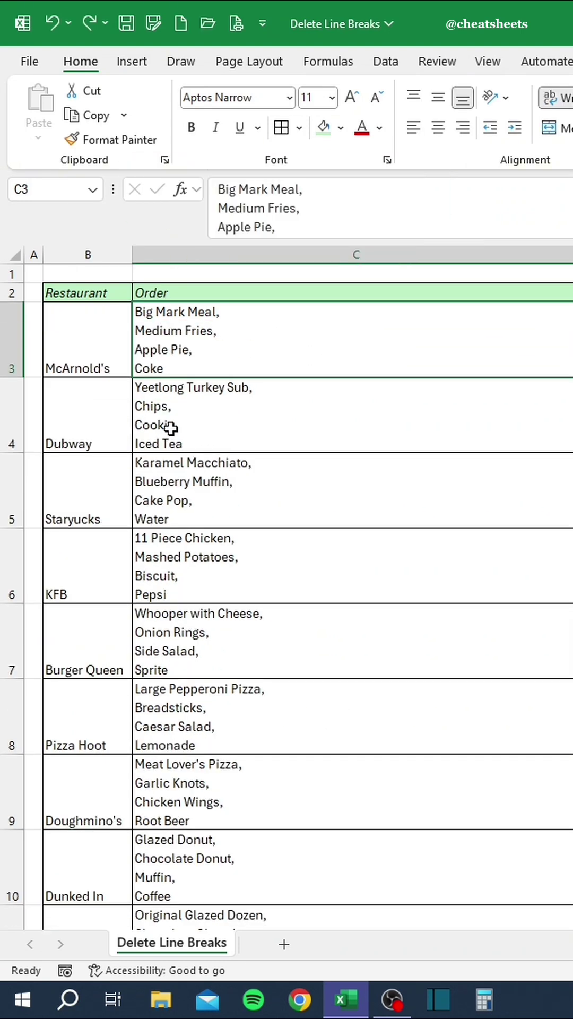
Replace every line break (Ctrl+J) in the order table with nothing
key(ctrl+a)
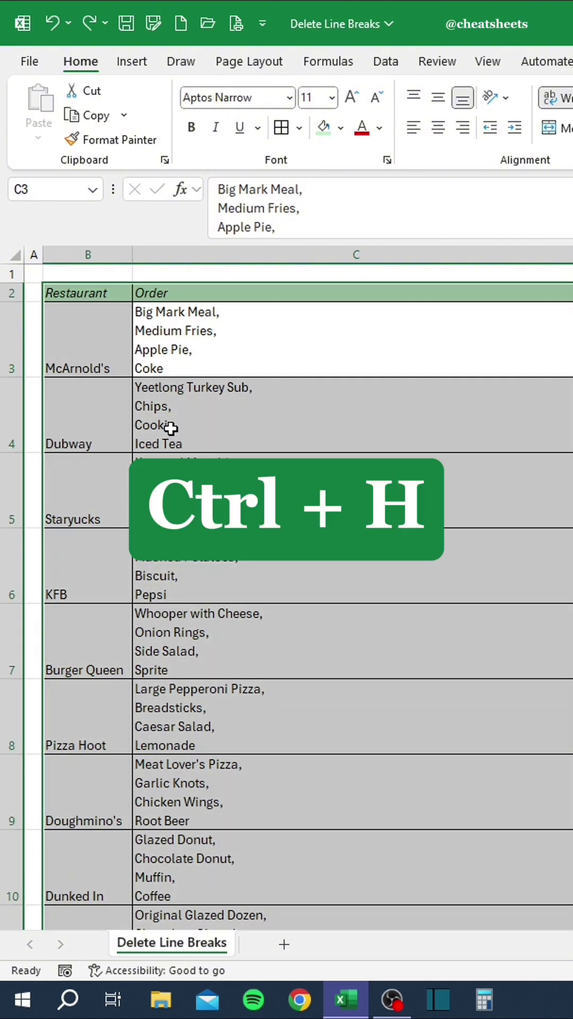
key(ctrl+h)
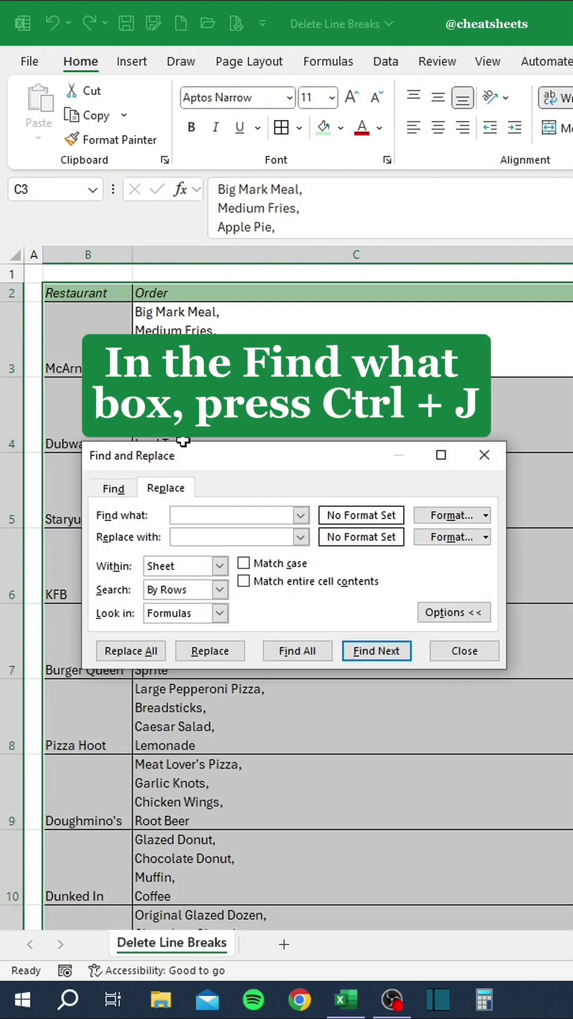
key(ctrl+j)
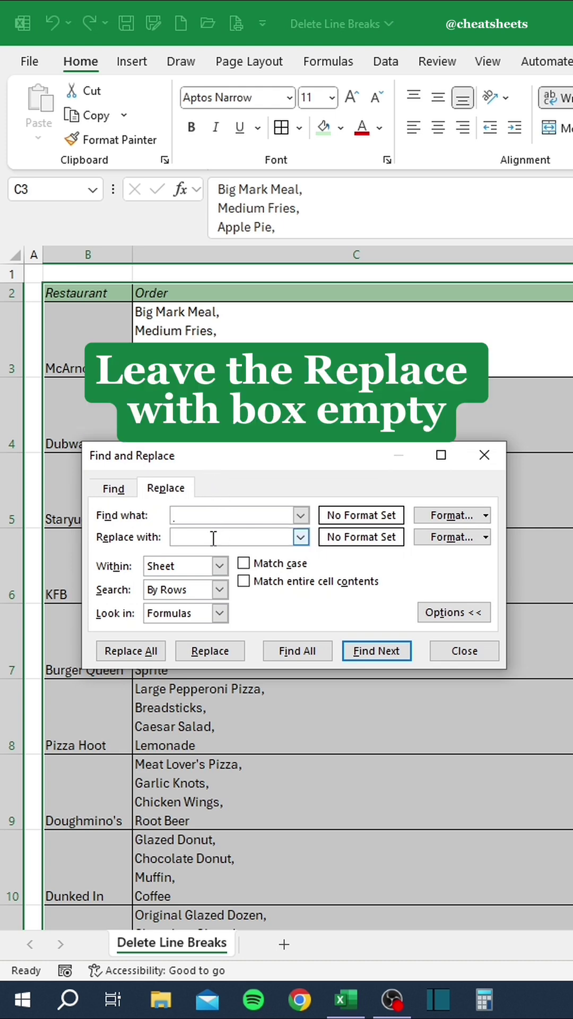
click(136, 646)
click(416, 613)
key(Escape)
Autofit all row heights so each order sits on one line
click(15, 255)
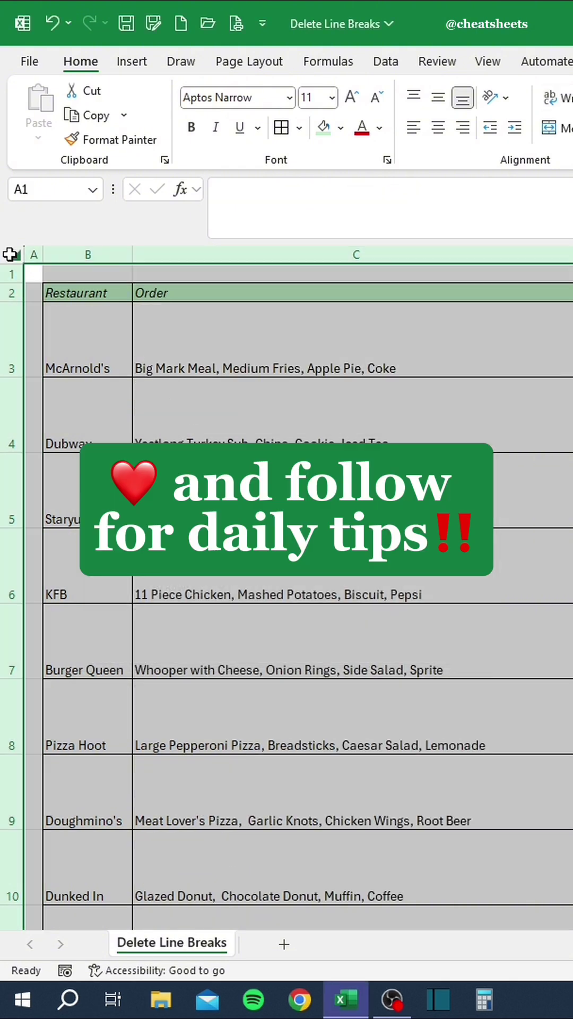
double_click(12, 301)
click(318, 537)
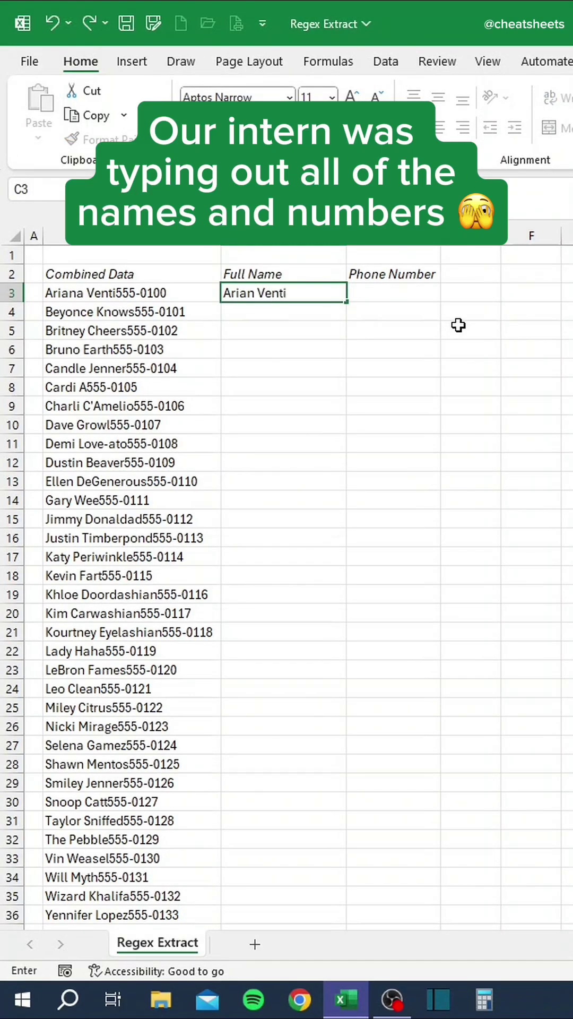
Hand-type the first phone number and the second entry's full name and phone number
key(Tab)
text(555-0100)
key(Return)
text(Beyonce Knows)
key(Tab)
text(555)
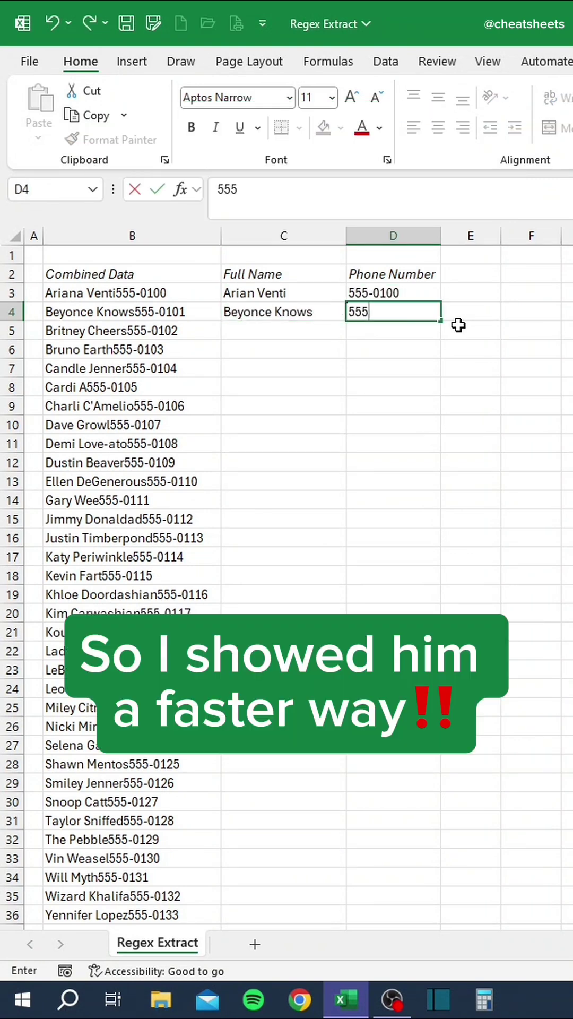
text(-0101)
key(Return)
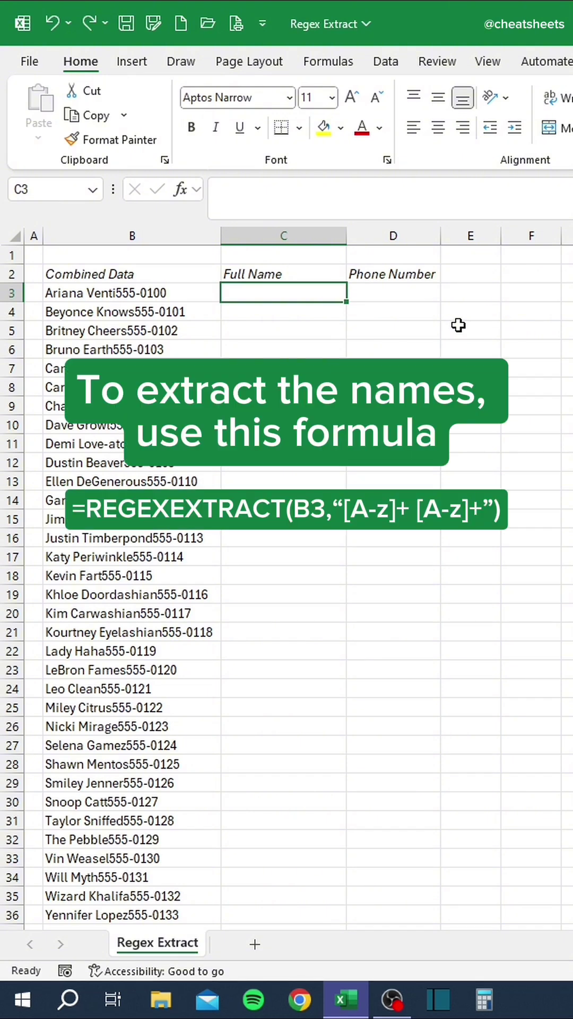
Enter =REGEXEXTRACT(B3,"[A-z]+ [A-z]+") in C3 to extract the full name
text(=regexextra)
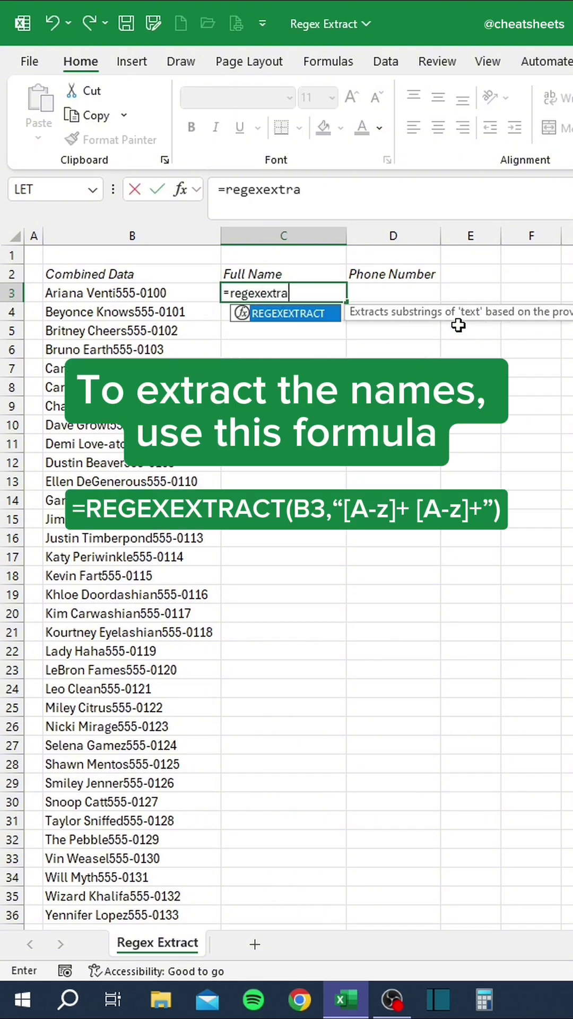
key(Tab)
key(Left)
text(,"[A-)
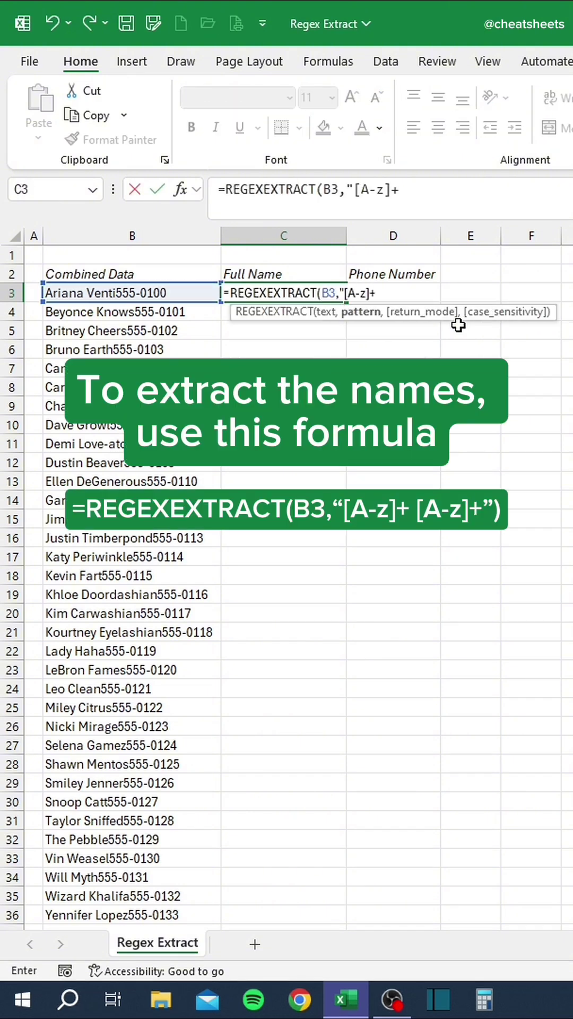
text(z]+ [A-z]+"))
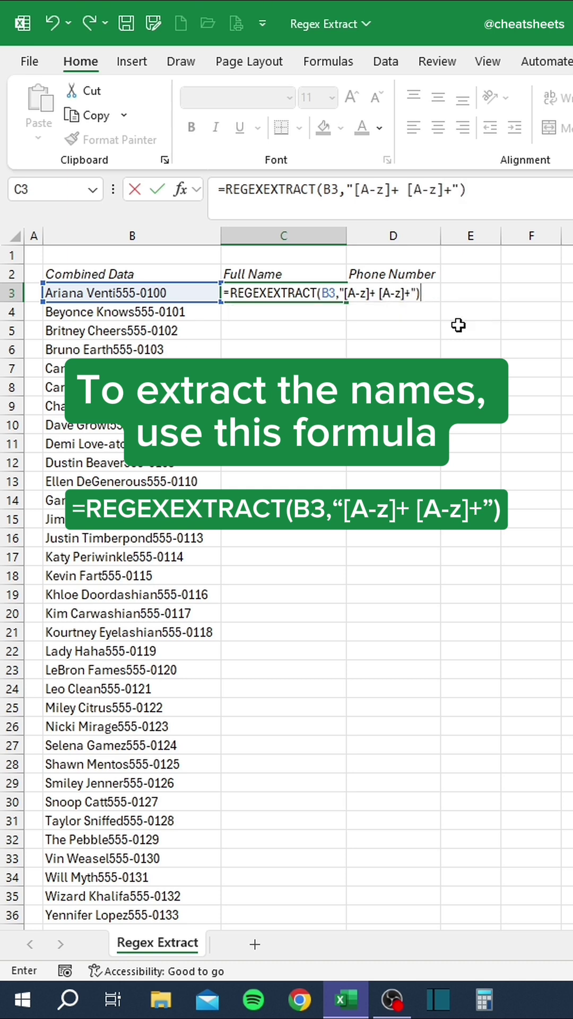
key(Return)
Enter =REGEXEXTRACT(B3,"[0-9]+-[0-9]+") in D3 and fill C3:D3 down to row 36
key(Up)
key(Right)
text(=regexextra)
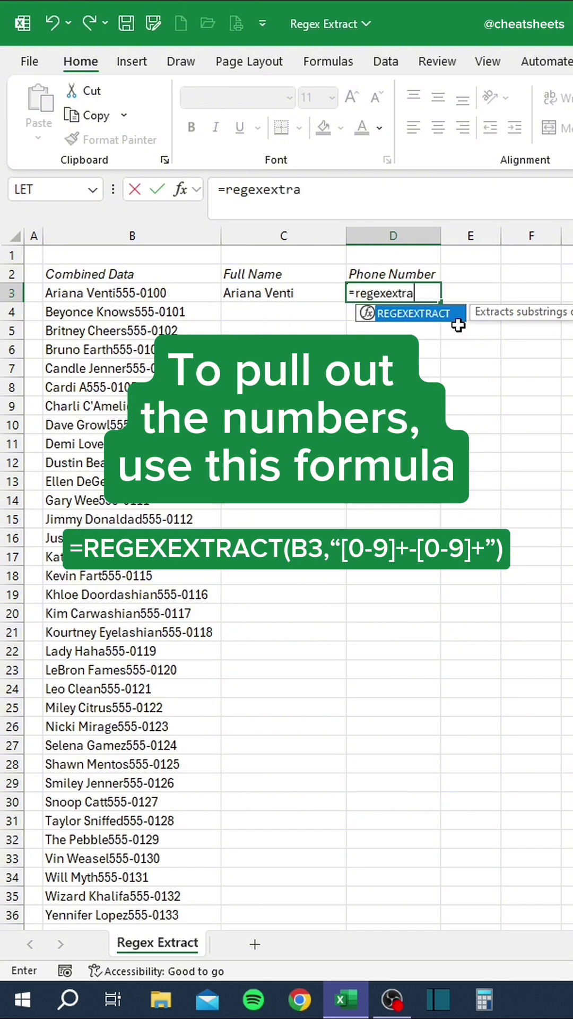
key(Tab)
key(Left)
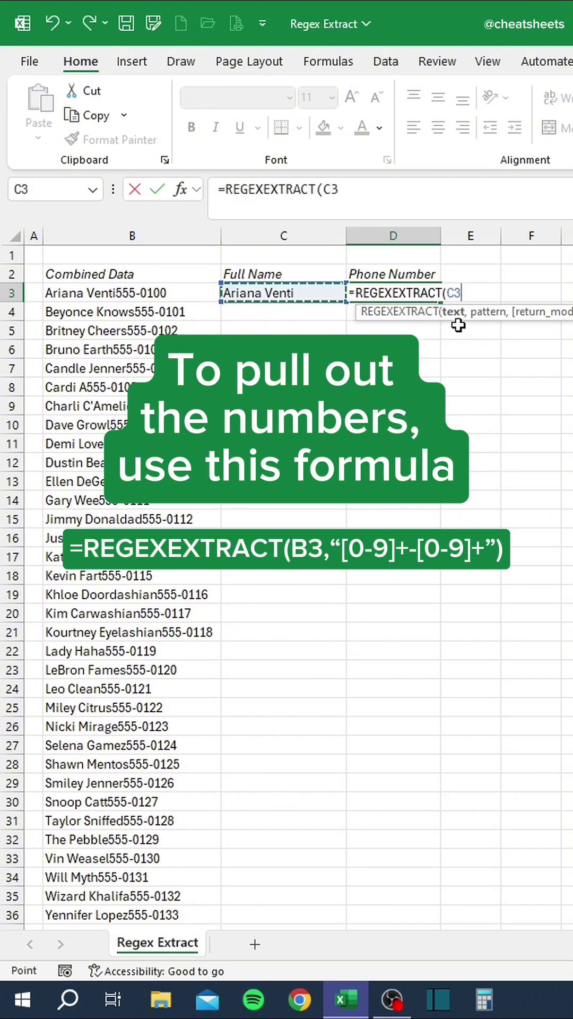
key(Left)
text(,"[0-9)
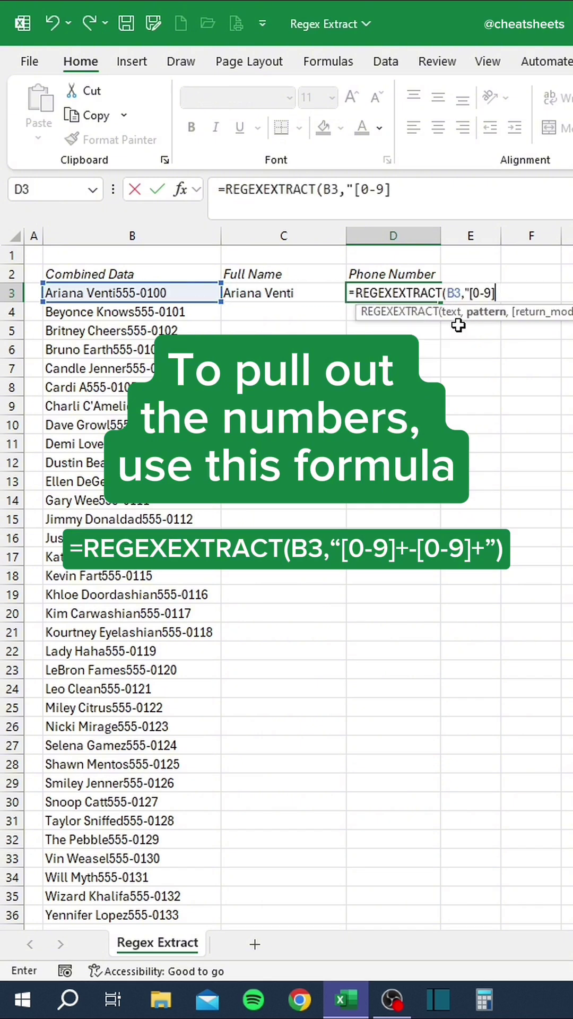
text(]+-[0-9)
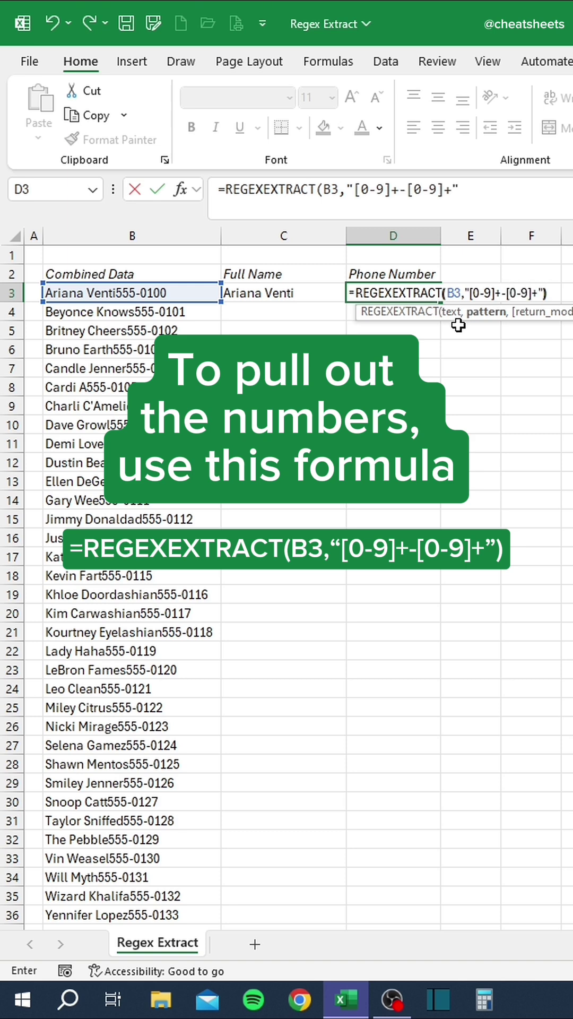
text(]+"))
key(Return)
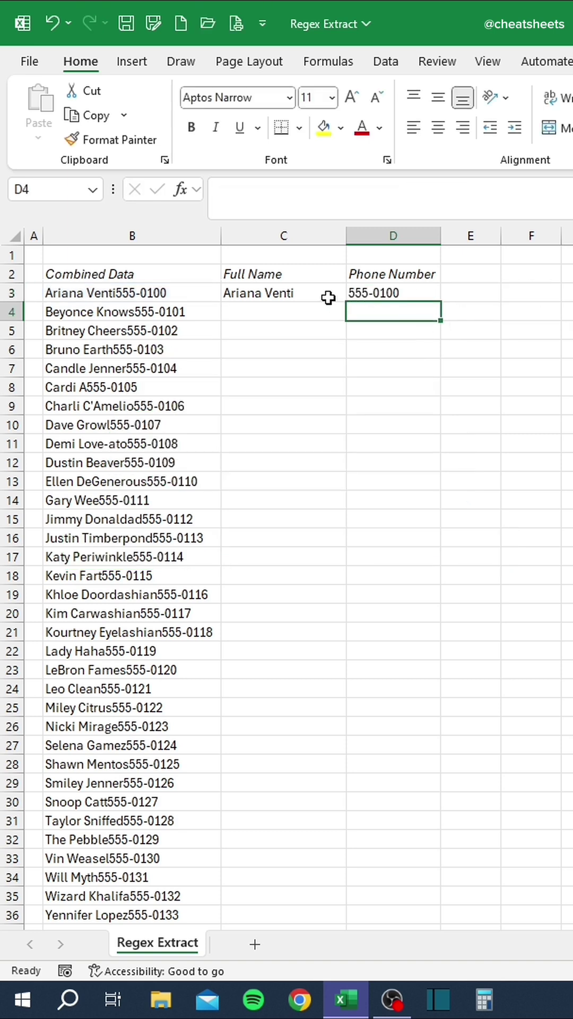
drag(328, 298, 403, 297)
double_click(441, 303)
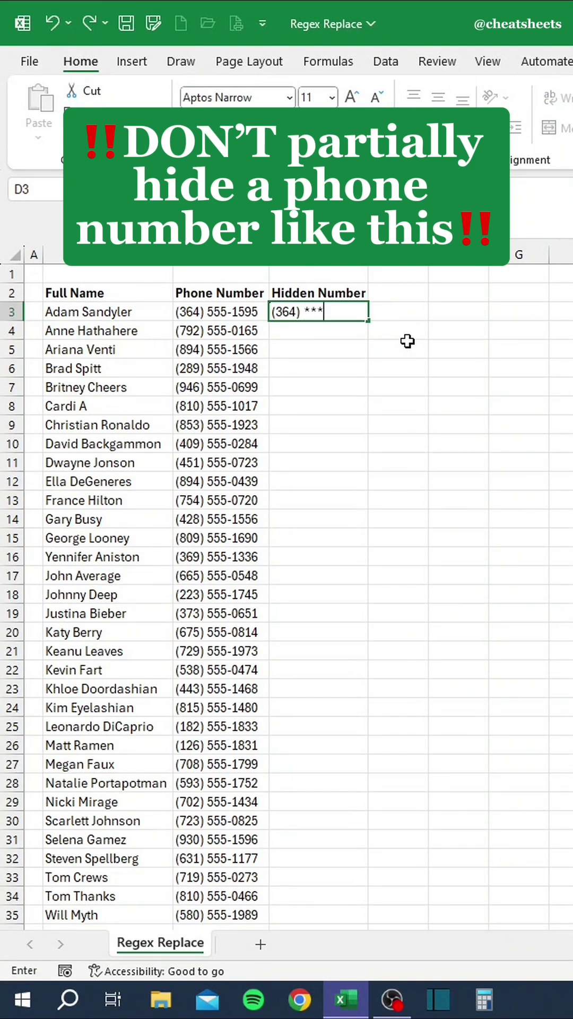
Type two hand-masked numbers under Hidden Number, then undo them
text(95)
key(Return)
text((792) ***-0165)
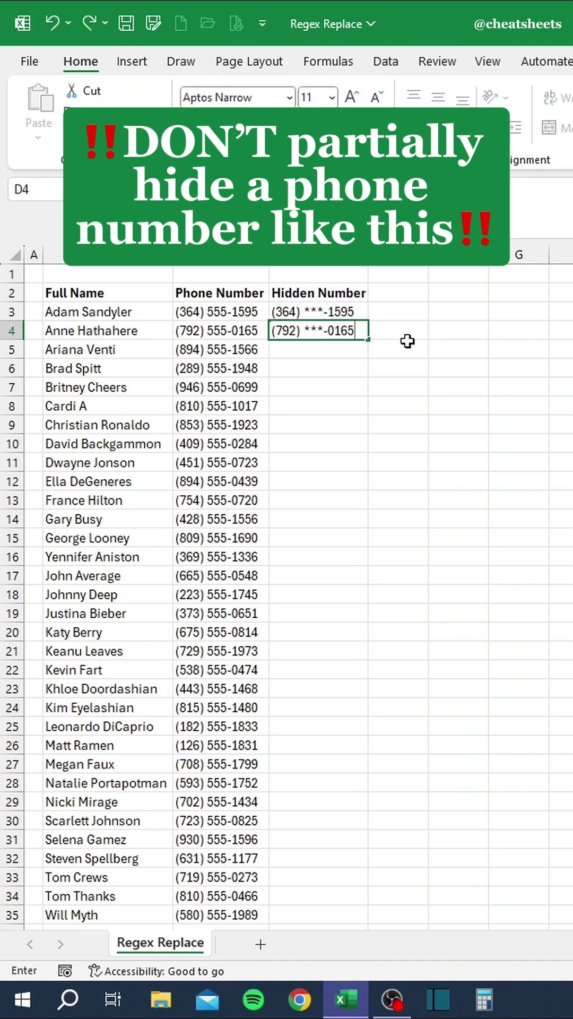
key(Return)
key(ctrl+z)
key(ctrl+z)
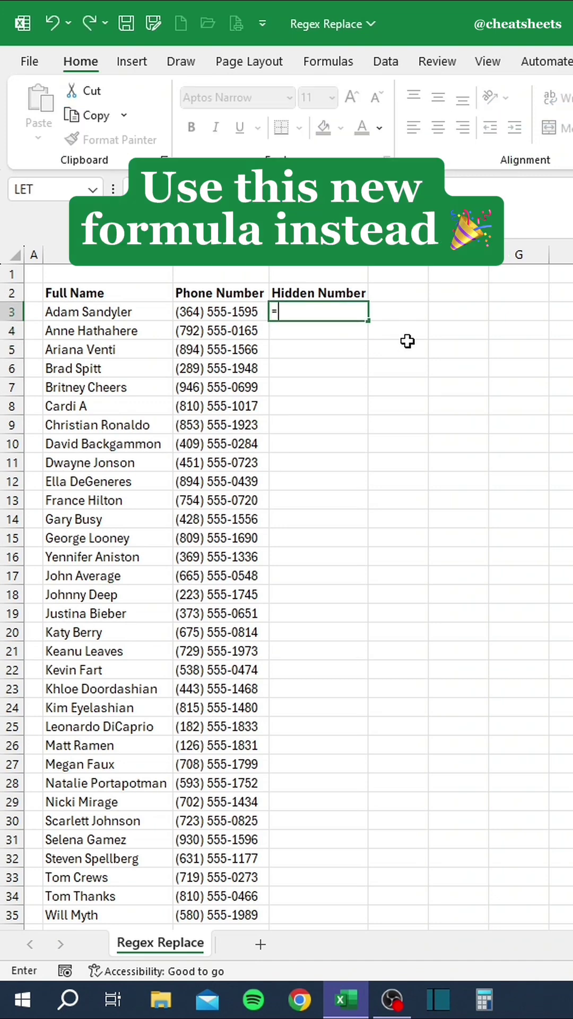